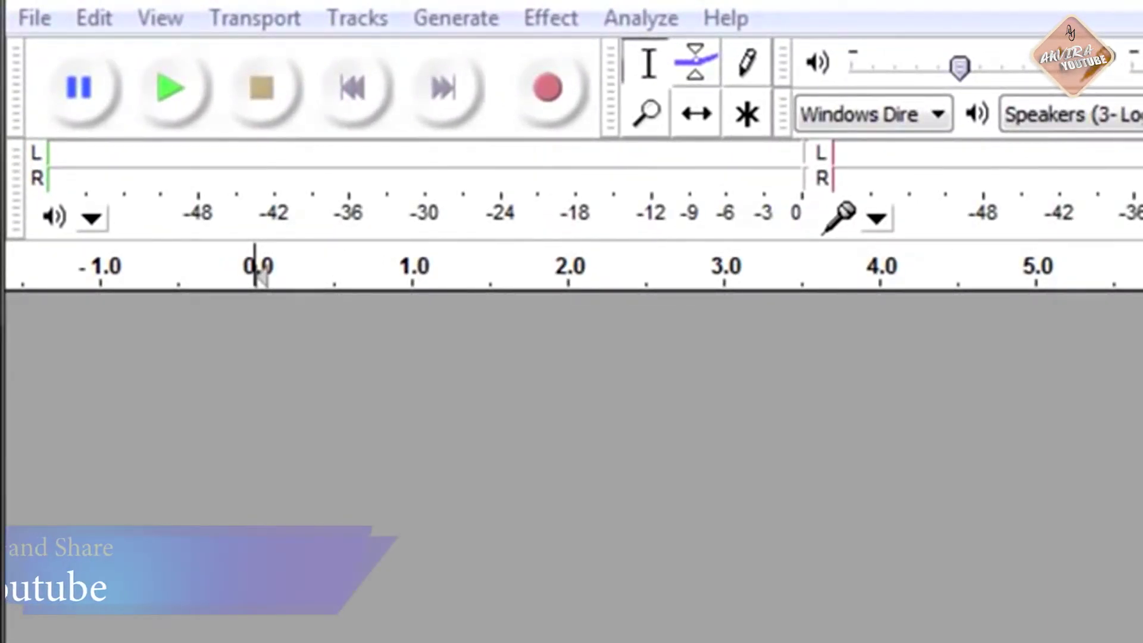
Step: Resize the playback and recording level meters, ending with a narrower meter toolbar that leaves empty space beside it in its row
mouse_move(15, 99)
mouse_down()
mouse_move(55, 429)
mouse_move(55, 298)
mouse_move(17, 109)
mouse_up()
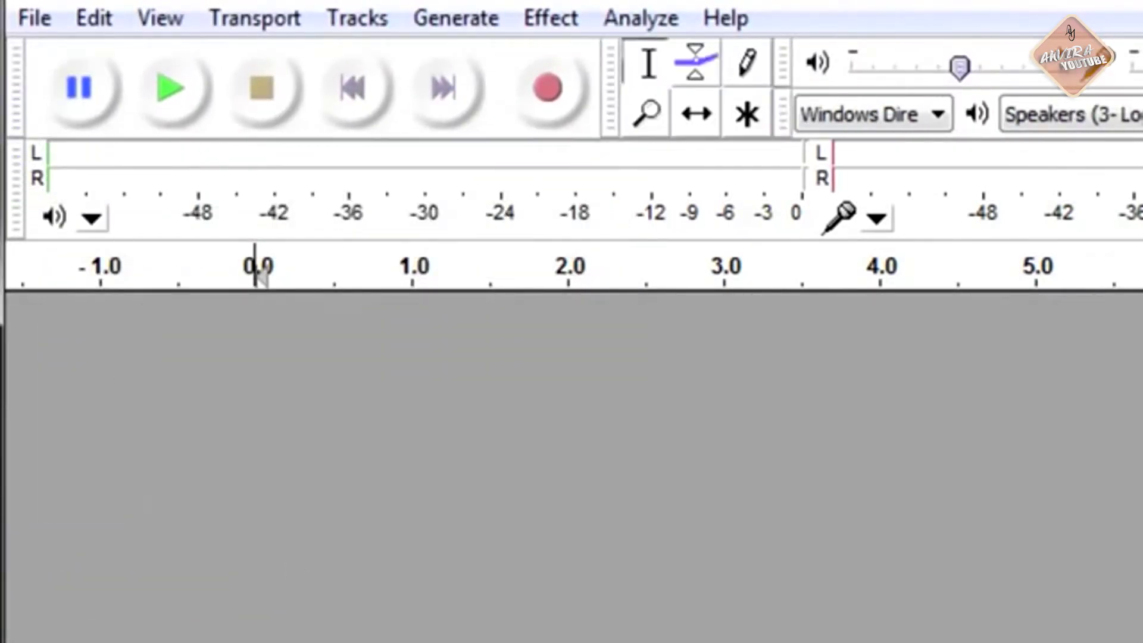
drag(1142, 215, 722, 244)
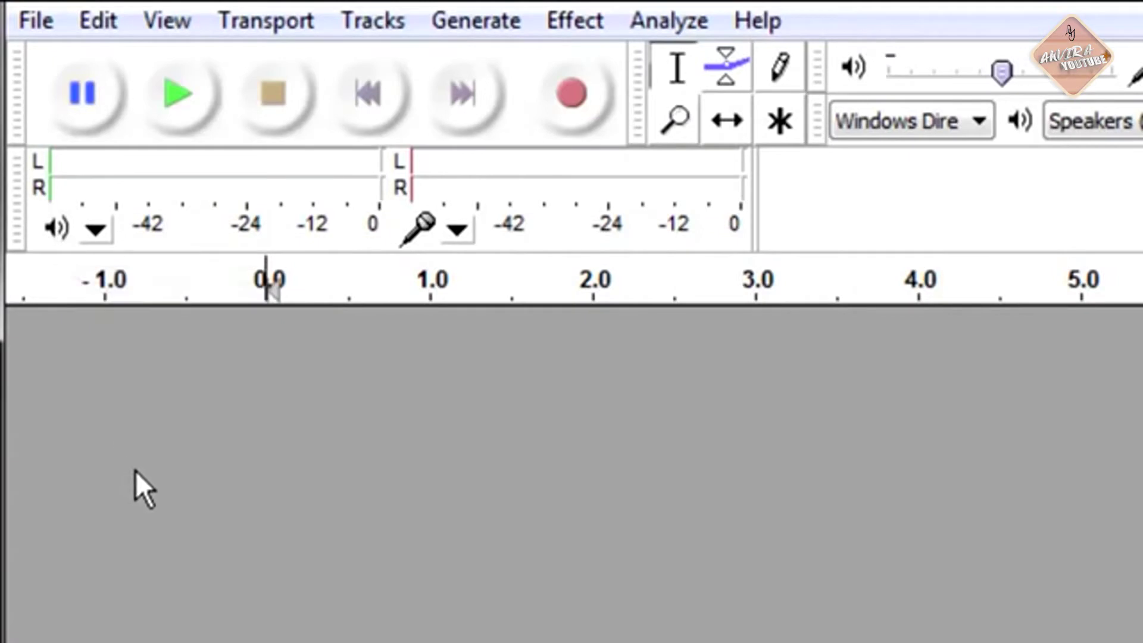
mouse_move(755, 219)
mouse_down()
mouse_move(881, 217)
mouse_move(1142, 257)
mouse_move(1142, 227)
mouse_move(1142, 244)
mouse_up()
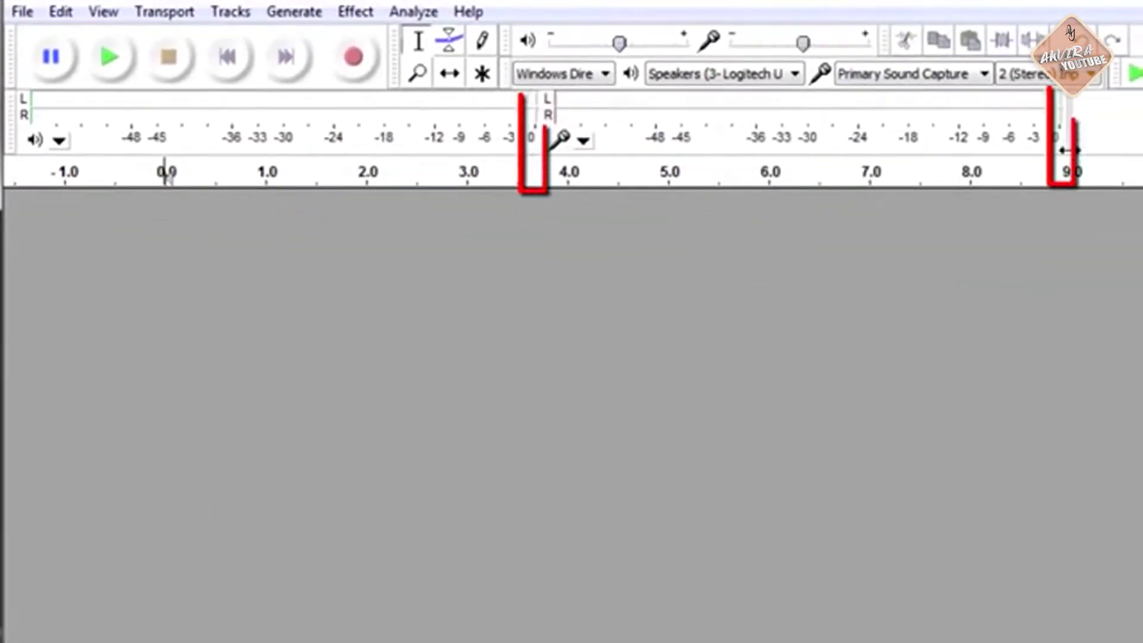
drag(1069, 150, 1072, 150)
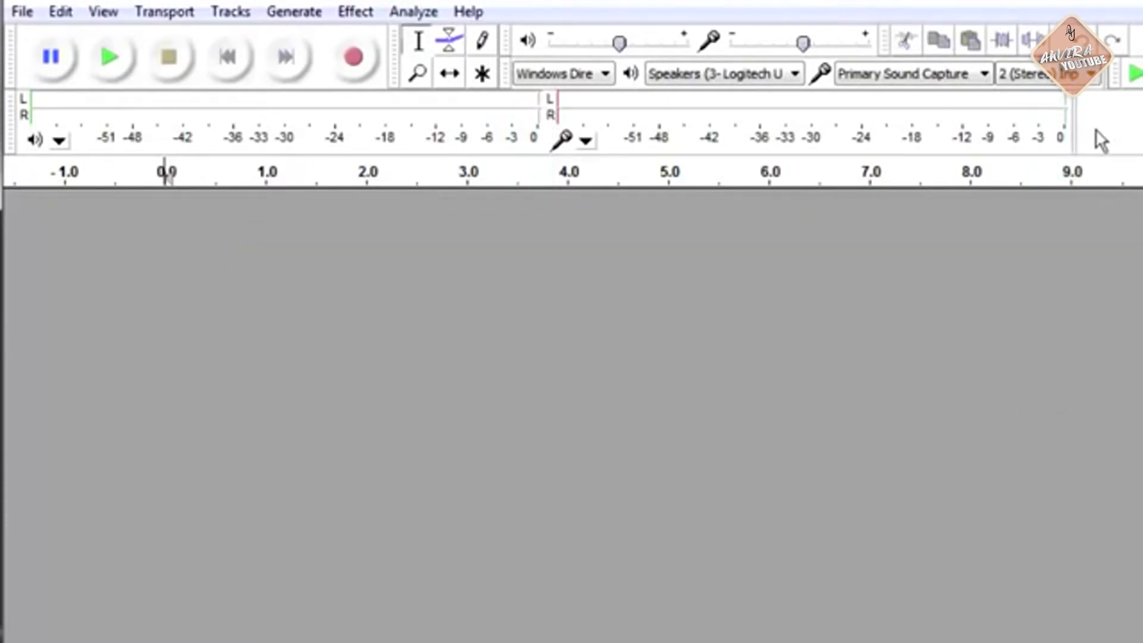
drag(1067, 141, 1125, 139)
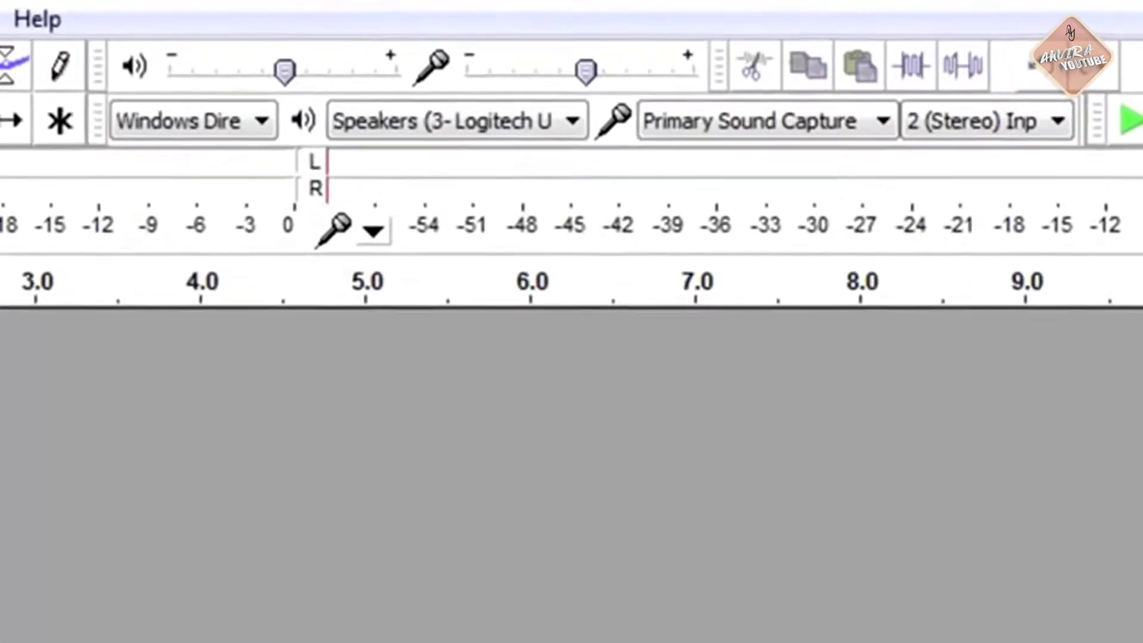
drag(1114, 242, 592, 261)
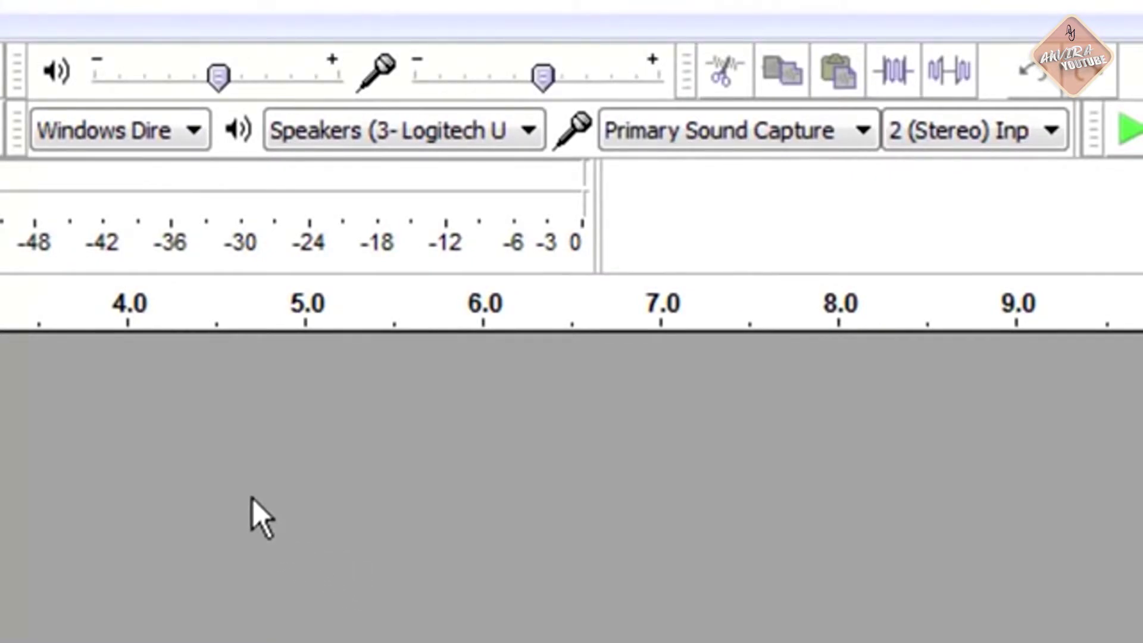
Step: Lower the output volume and raise the input volume slightly, and choose Windows DirectSound as the audio host
mouse_move(221, 77)
mouse_down()
mouse_move(168, 82)
mouse_move(213, 86)
mouse_up()
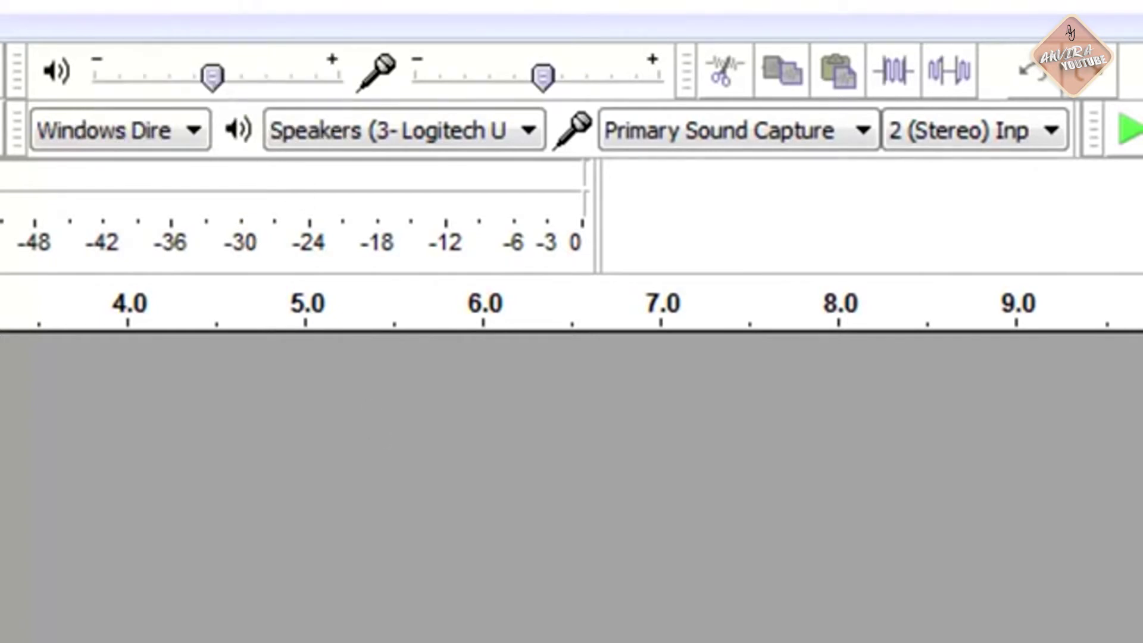
mouse_move(538, 78)
mouse_down()
mouse_move(519, 77)
mouse_move(544, 80)
mouse_up()
click(194, 131)
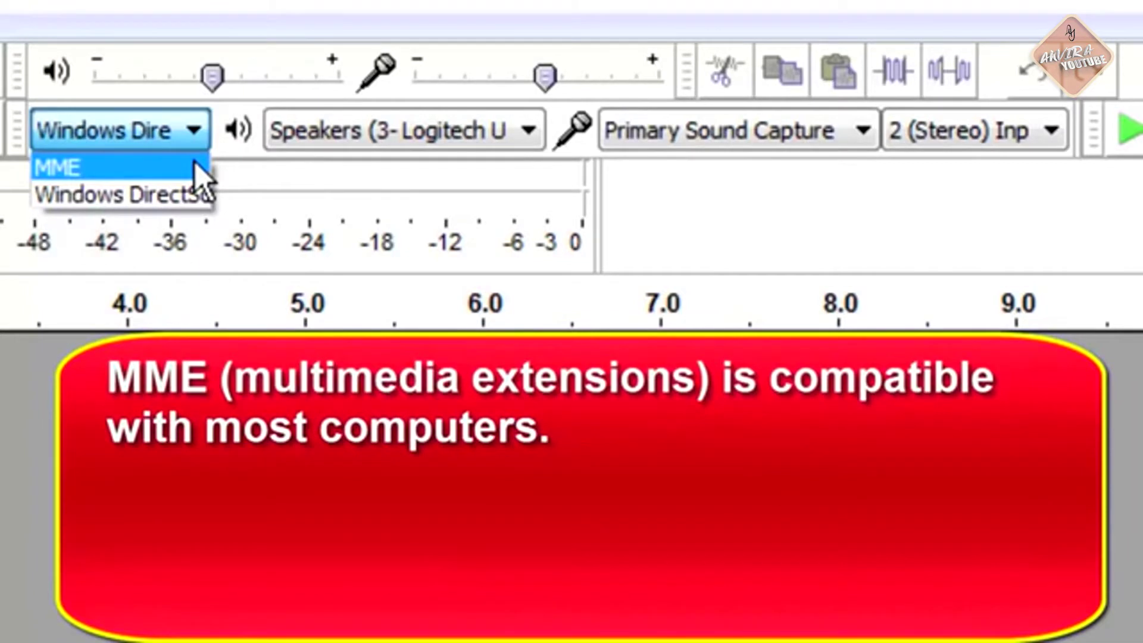
click(188, 202)
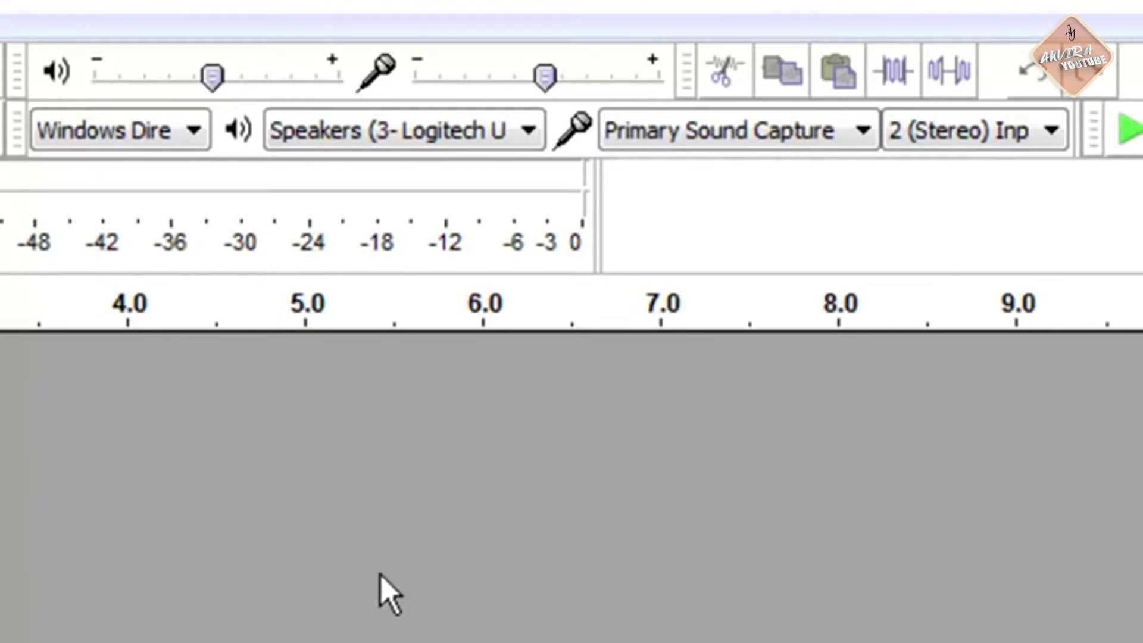
Step: Choose Speakers (3- Logitech USB) as the playback device and Microphone (3- Logitech USB) as the recording device
click(528, 130)
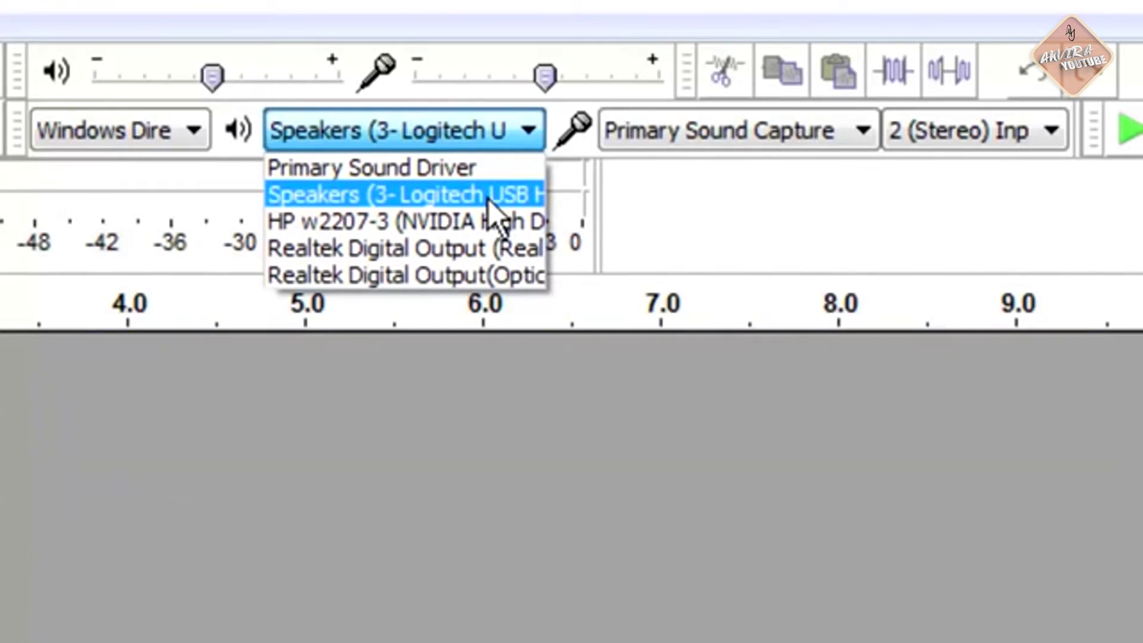
click(488, 199)
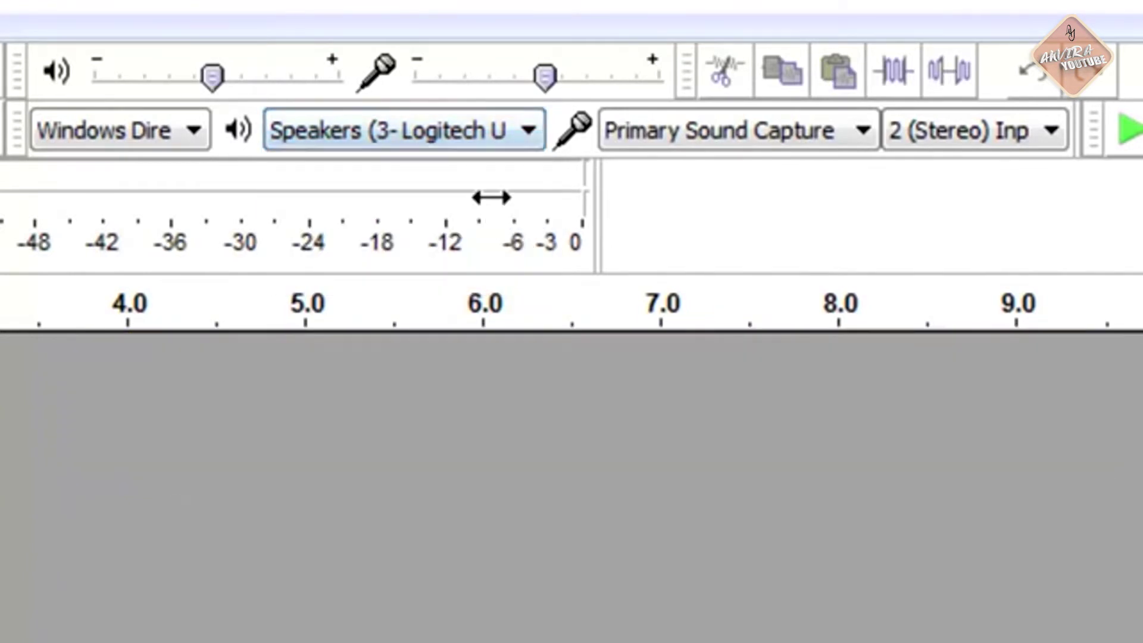
click(865, 134)
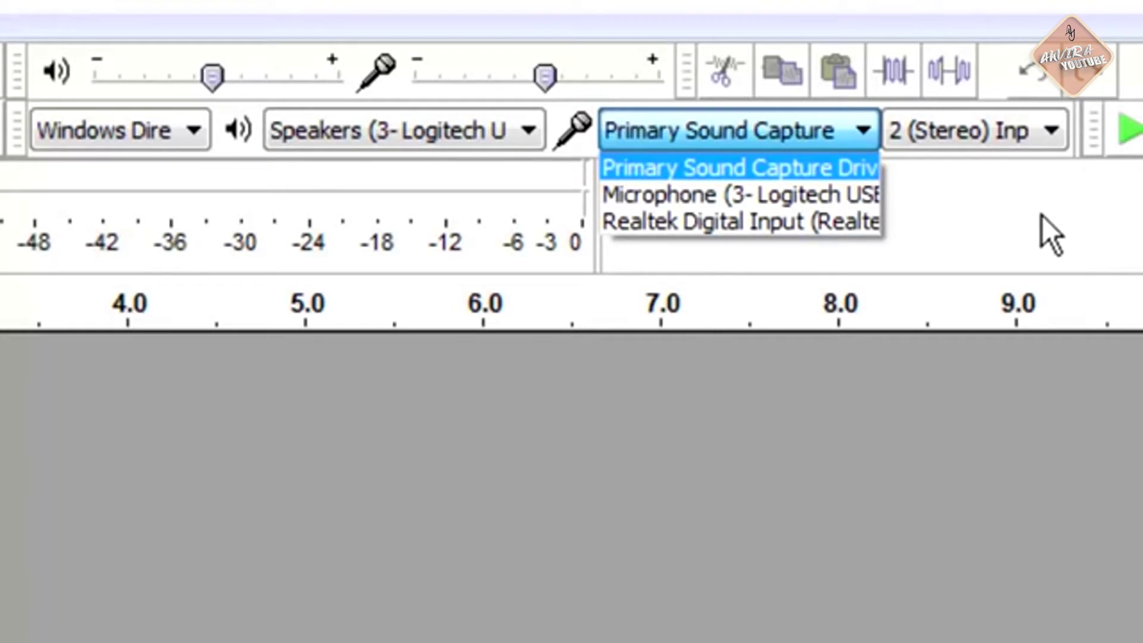
click(809, 199)
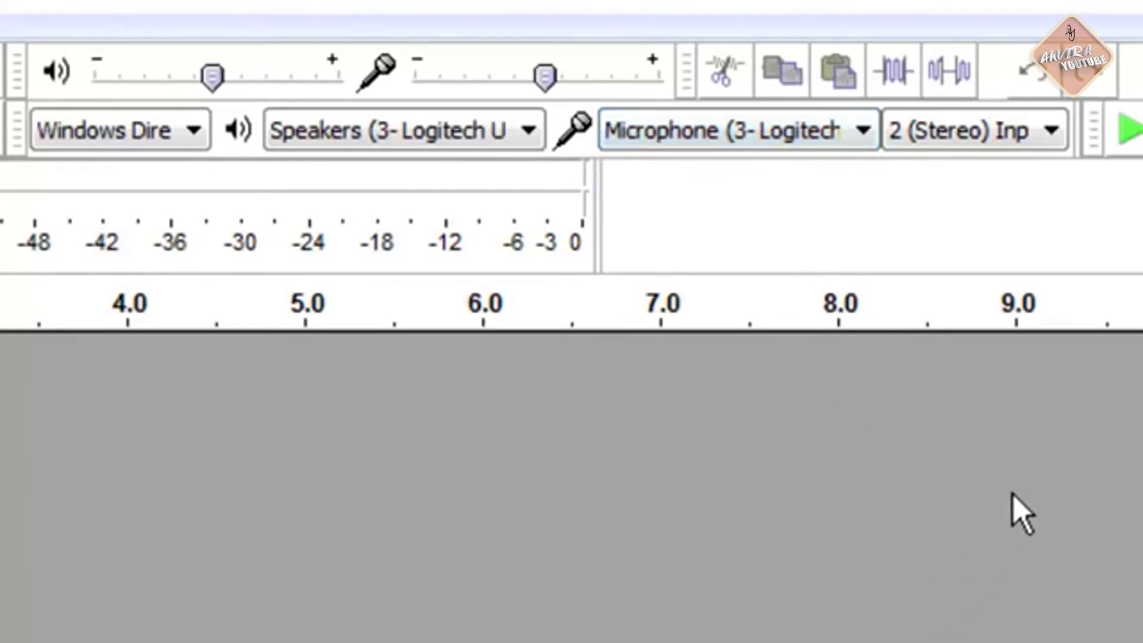
Step: Move the Transcription Toolbar into the empty space beside the level meters
drag(1092, 129, 631, 242)
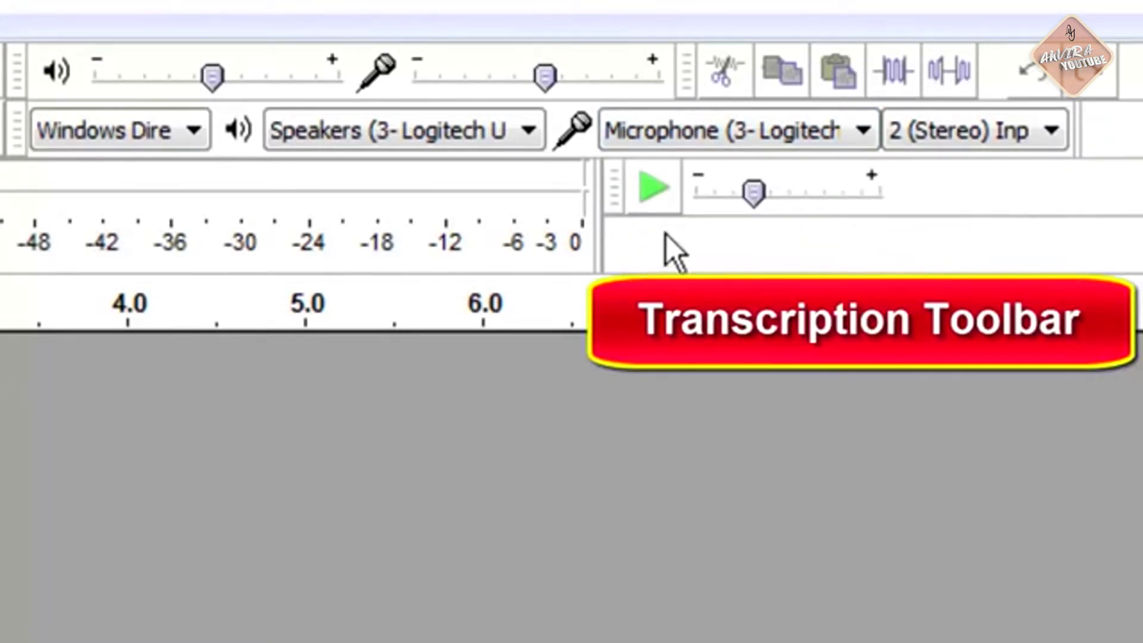
click(755, 195)
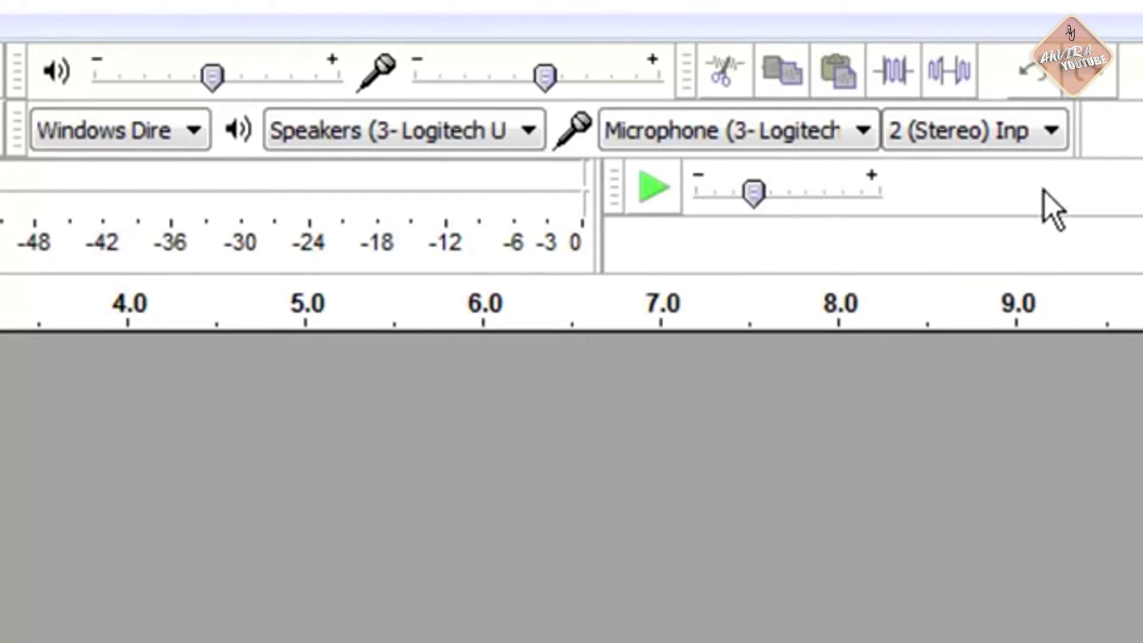
Step: Set the recording channels to 2 (Stereo) and keep the project rate at 44100 Hz
click(1050, 135)
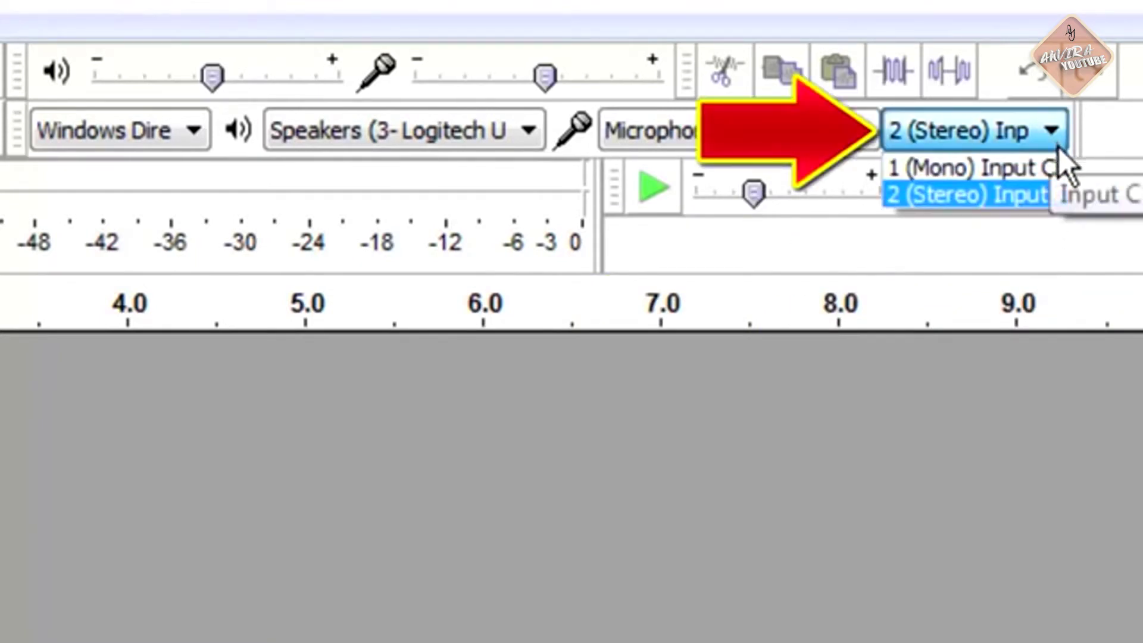
click(1044, 194)
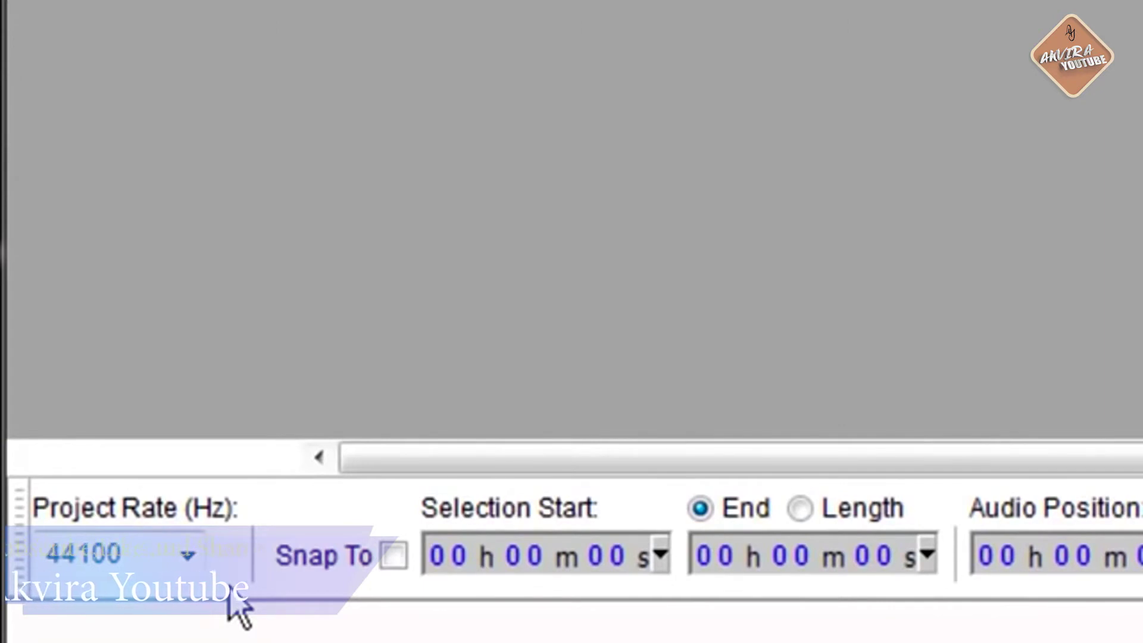
click(187, 555)
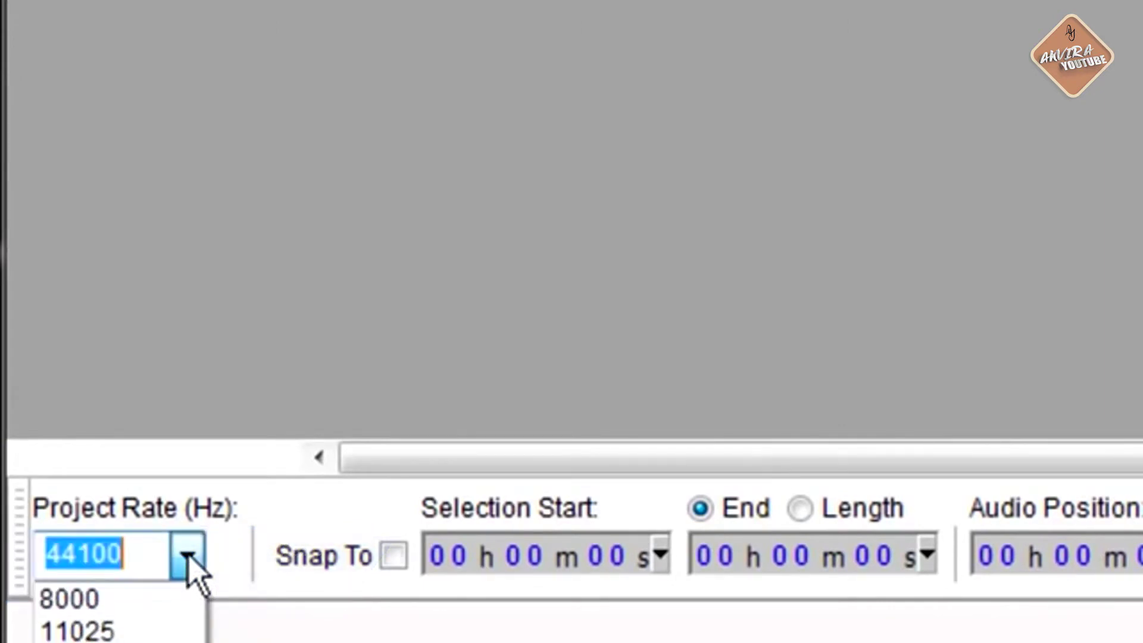
click(187, 557)
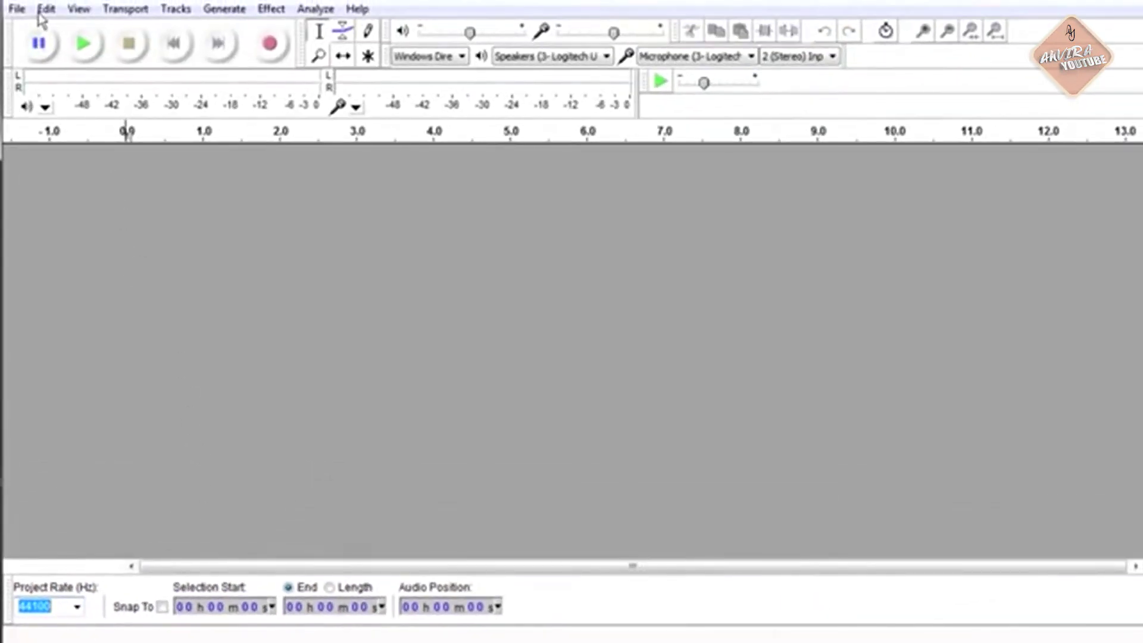
Step: In the Quality preferences, set the default sample rate to 44100 Hz and the default sample format to 16-bit
click(45, 10)
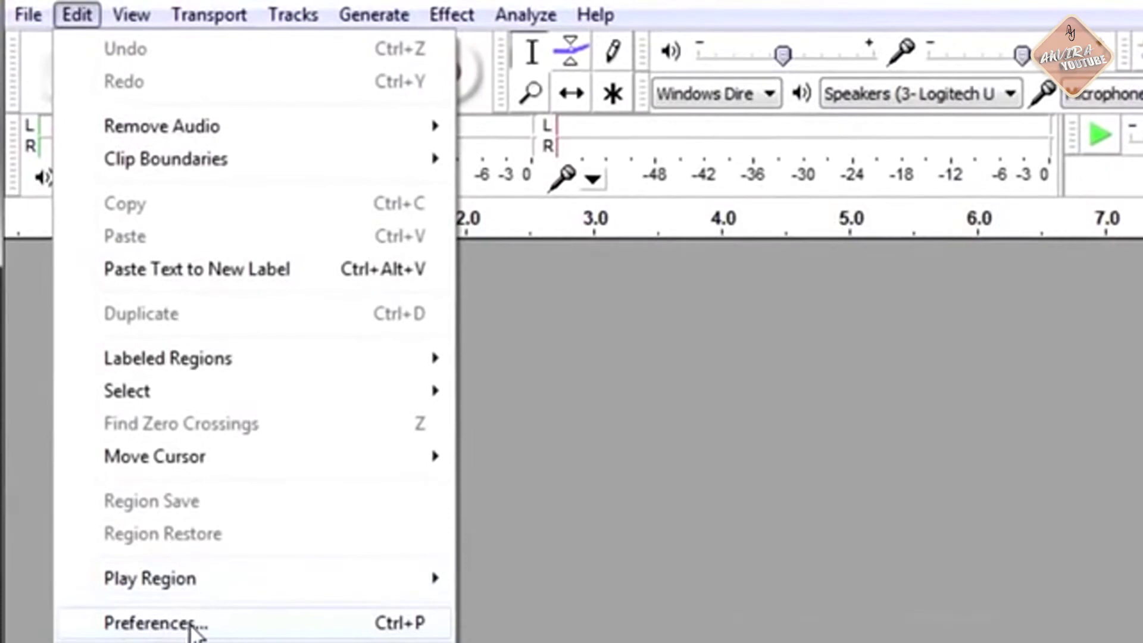
click(119, 376)
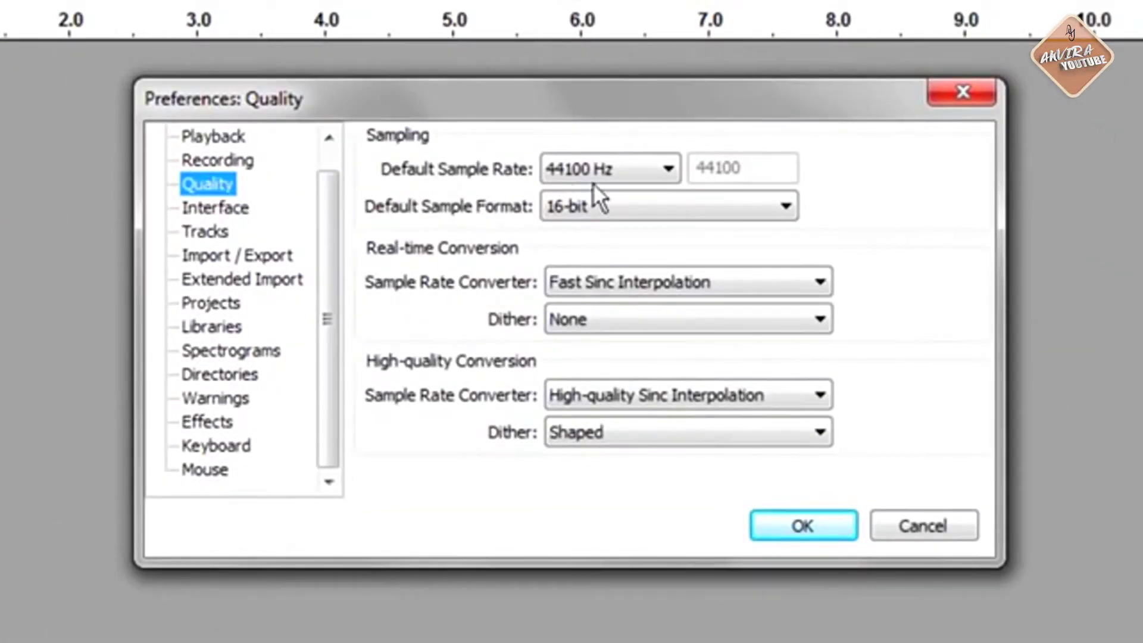
click(670, 169)
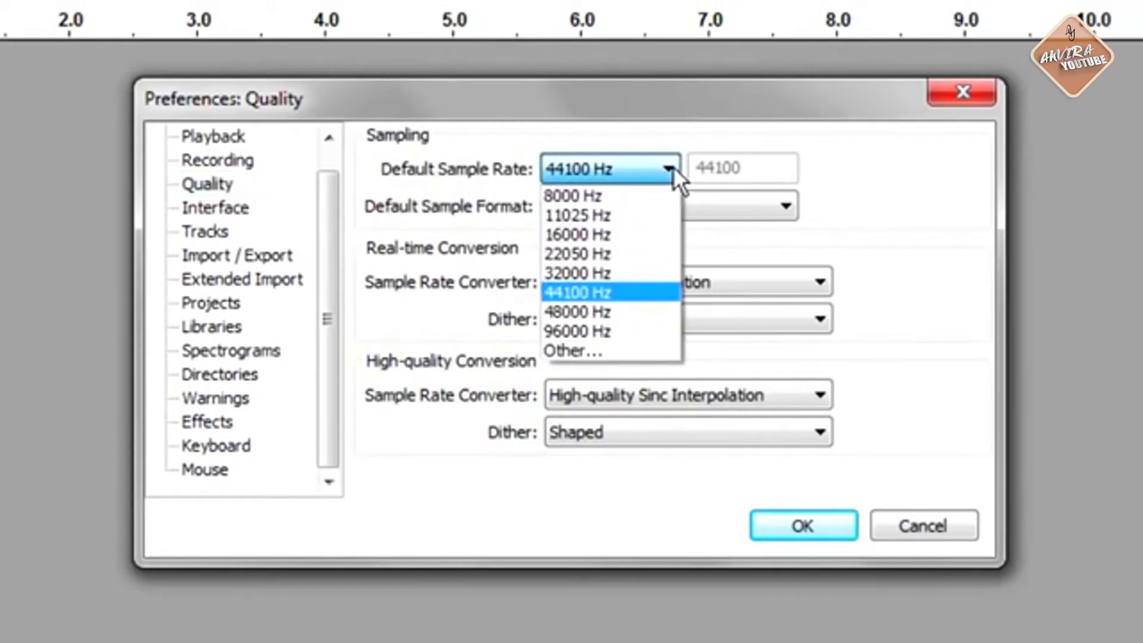
click(620, 291)
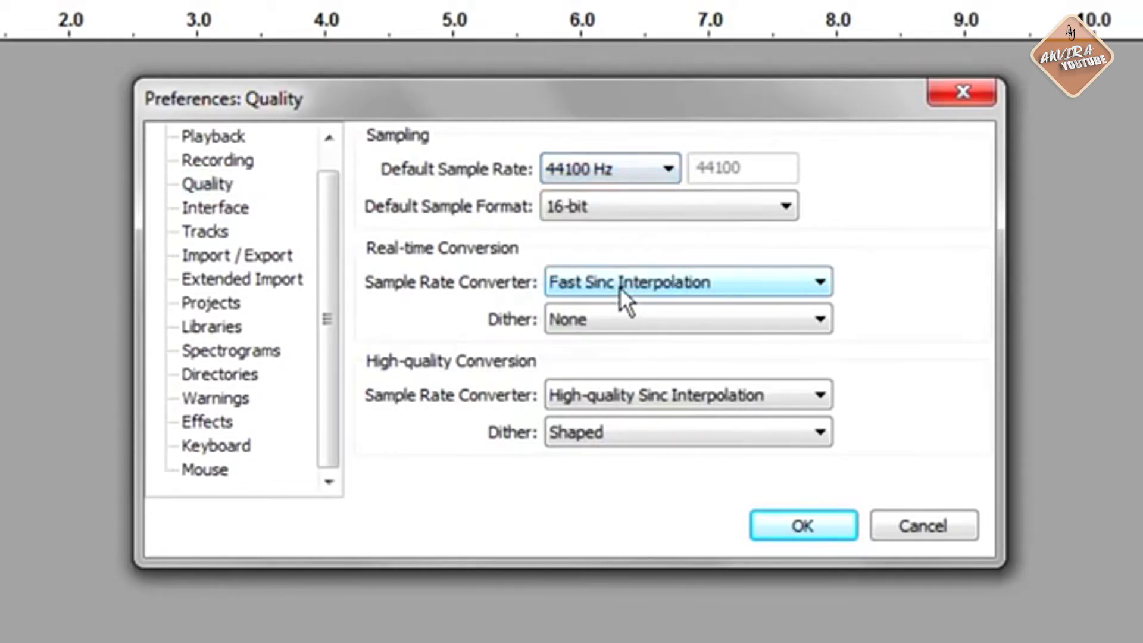
click(785, 205)
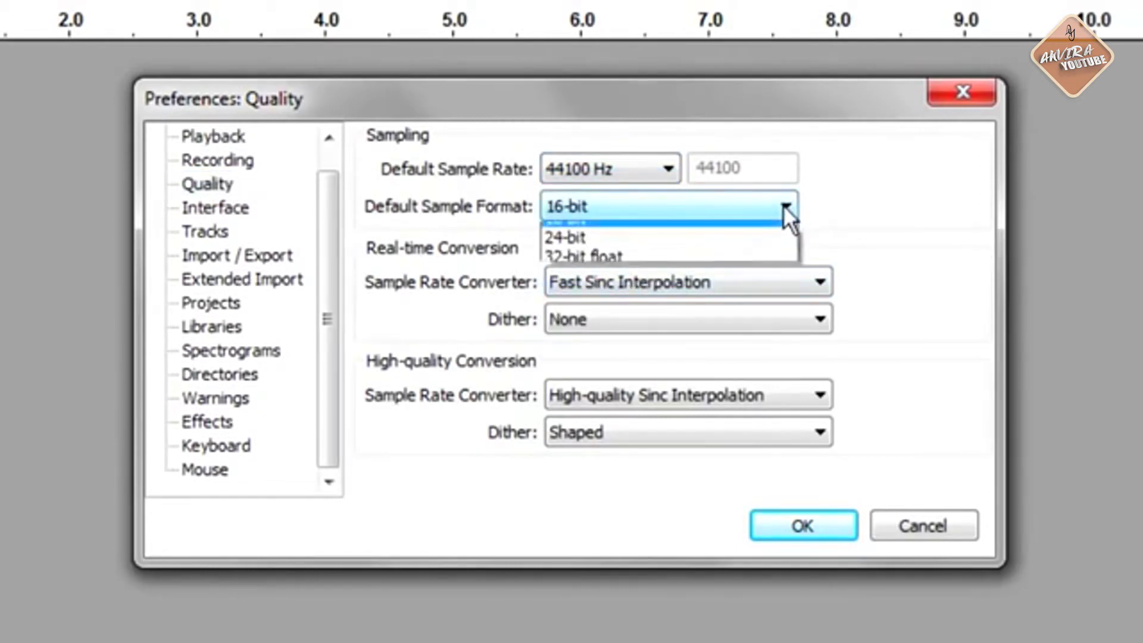
click(668, 231)
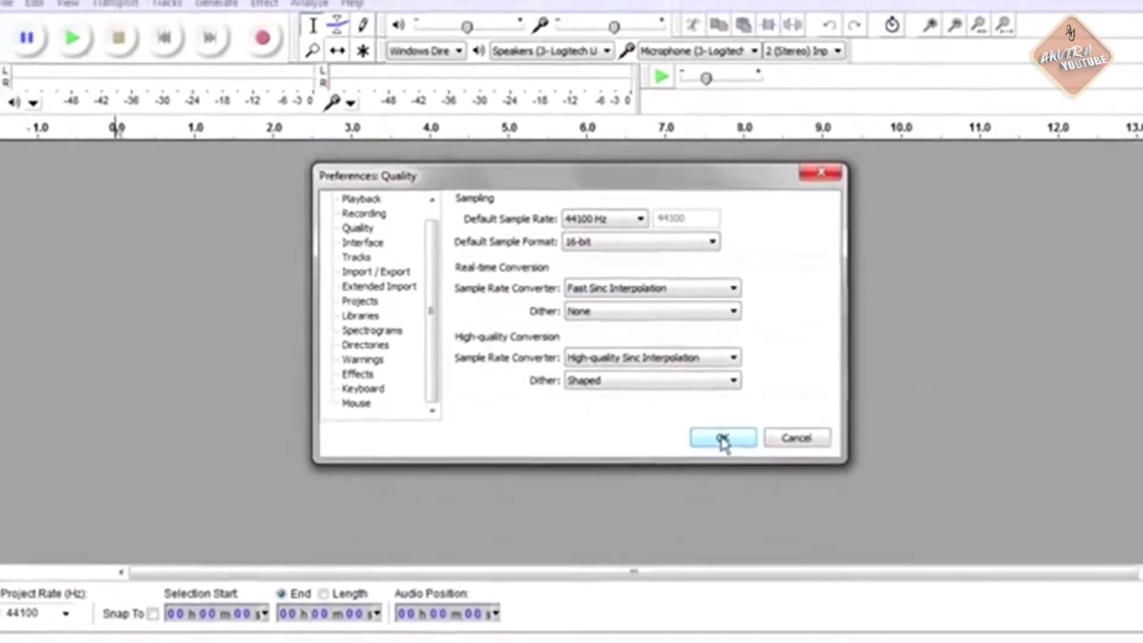
click(775, 466)
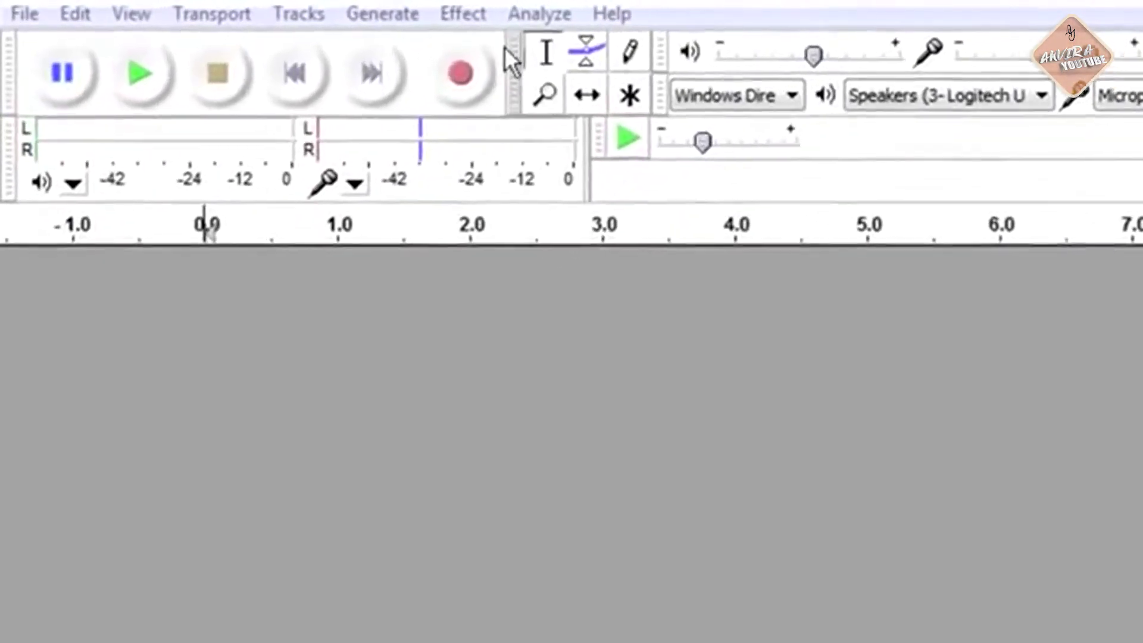
Step: Record a stereo audio track about 32 seconds long
click(460, 74)
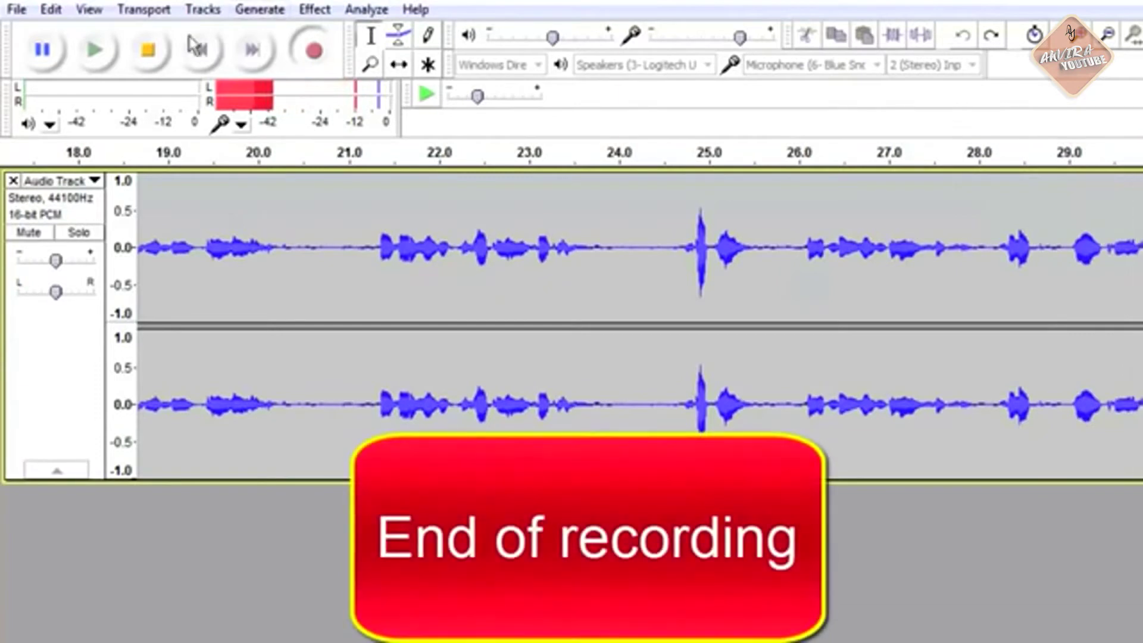
click(148, 53)
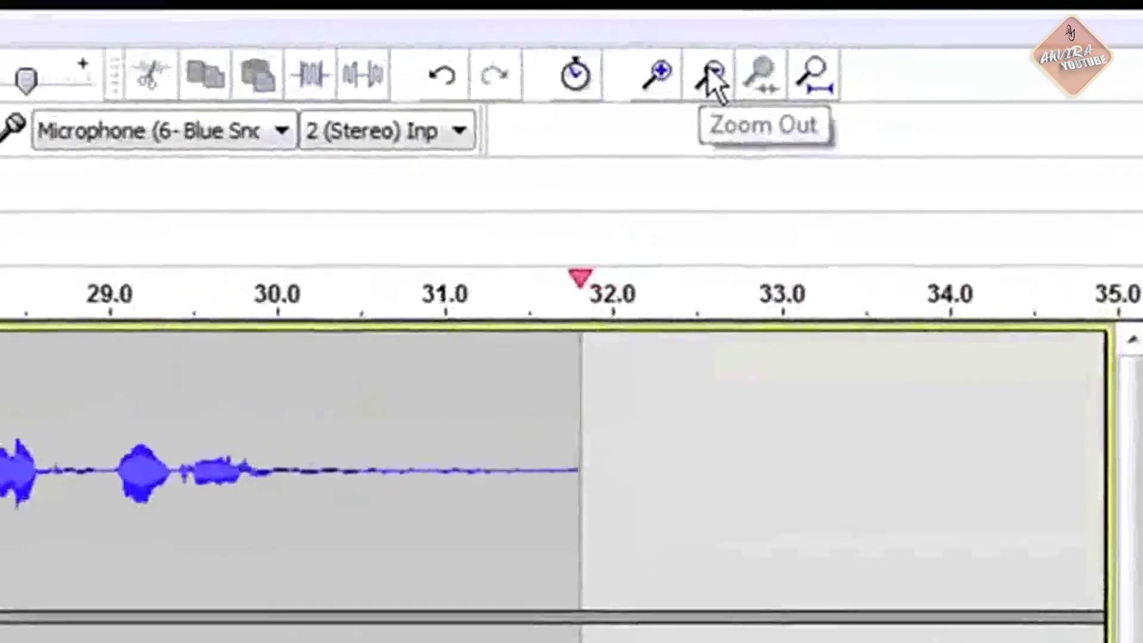
Step: Select the quiet opening of the audio track, from 0 to about 3.5 seconds, and play it back
click(709, 67)
click(708, 67)
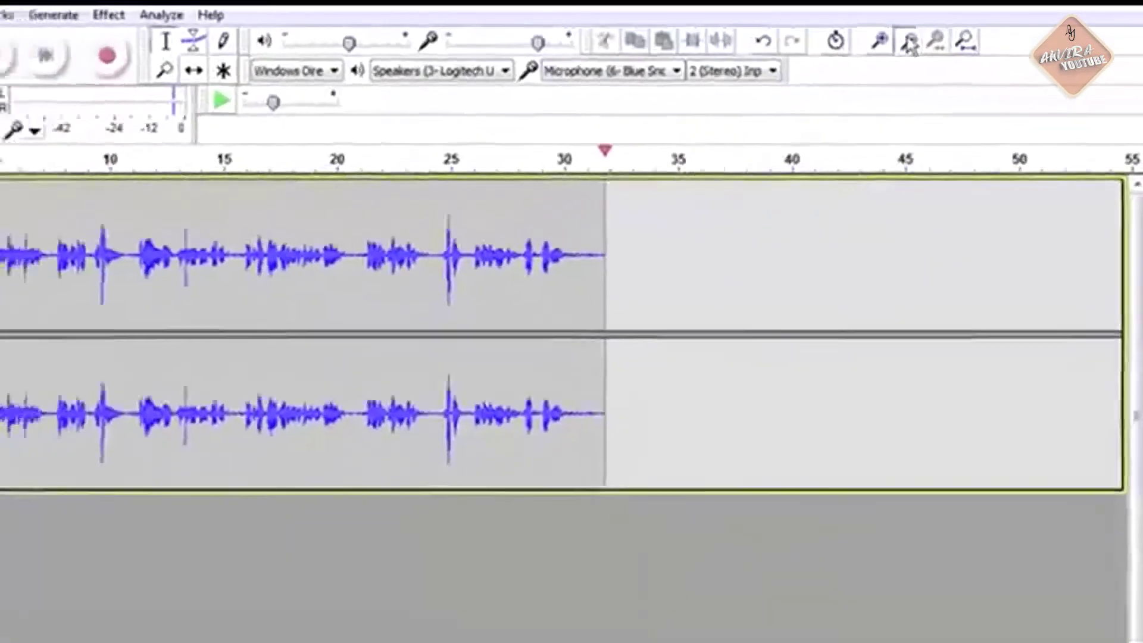
click(797, 58)
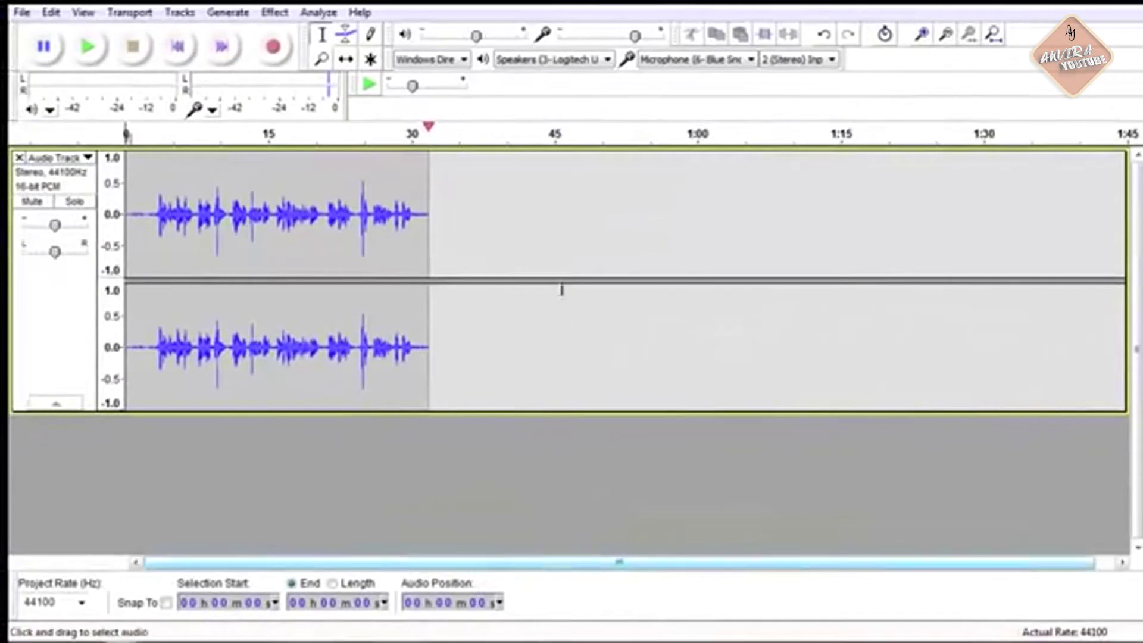
click(922, 36)
click(923, 35)
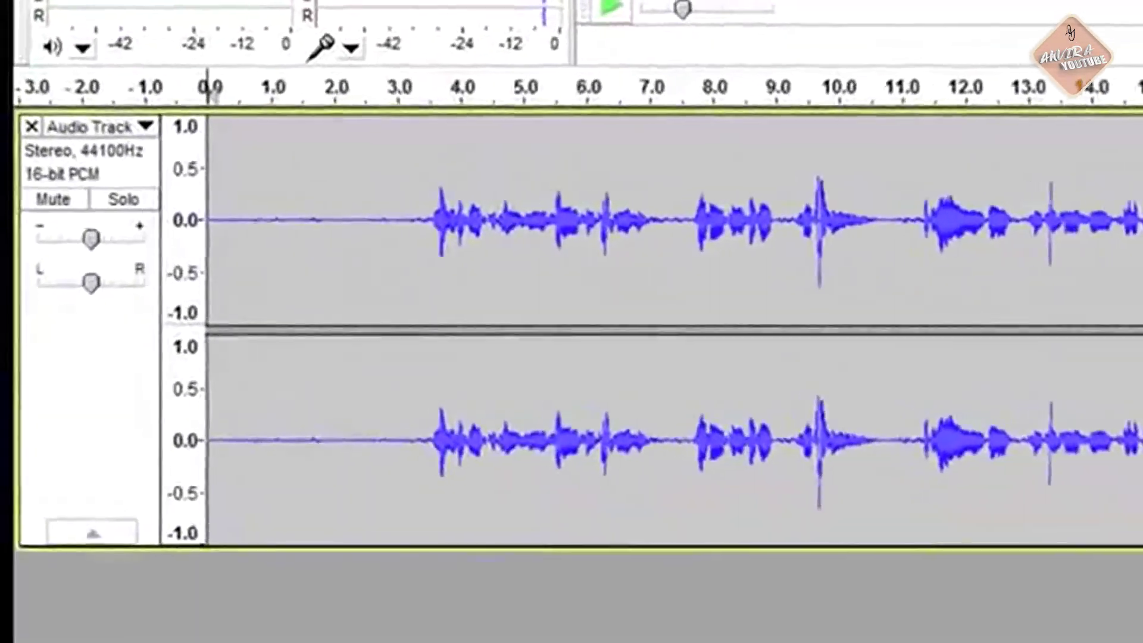
key(ctrl+1)
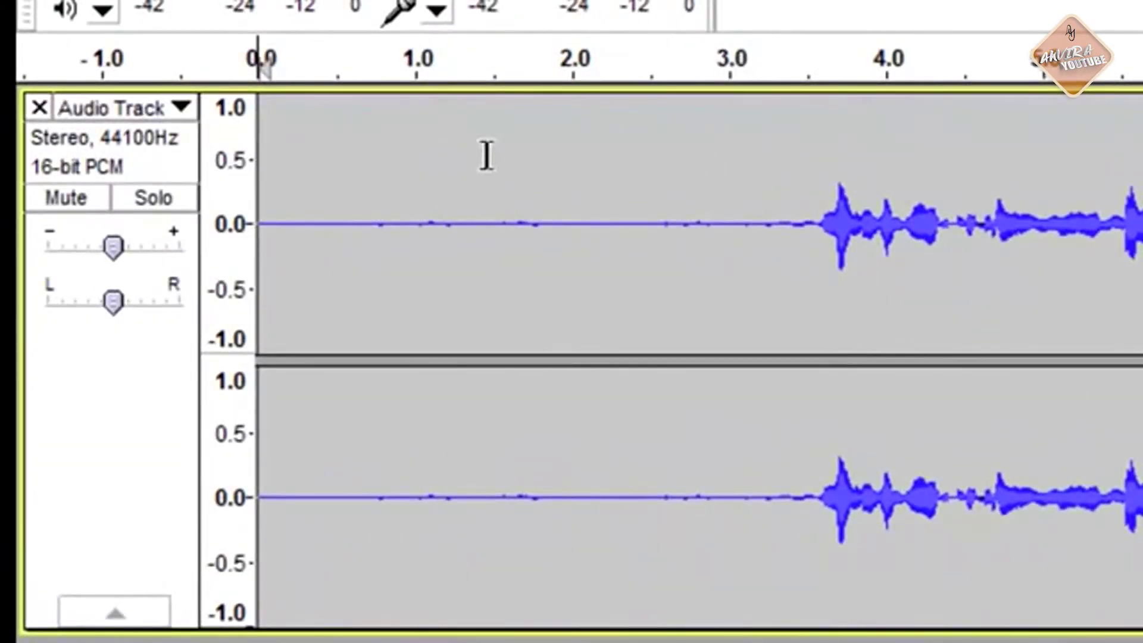
drag(262, 128, 816, 203)
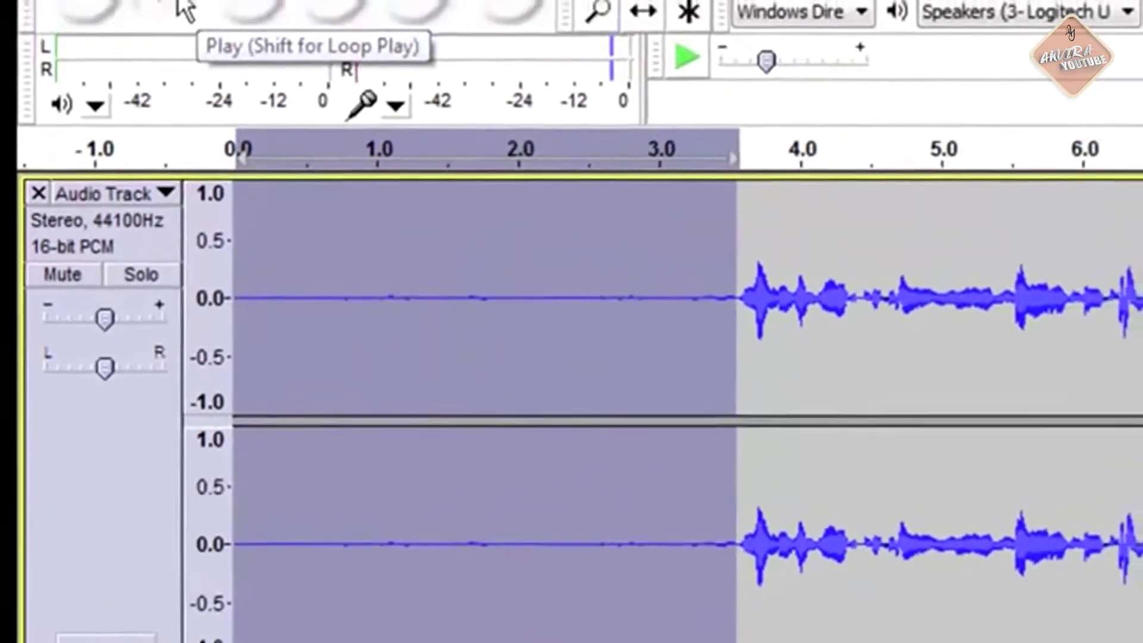
click(188, 0)
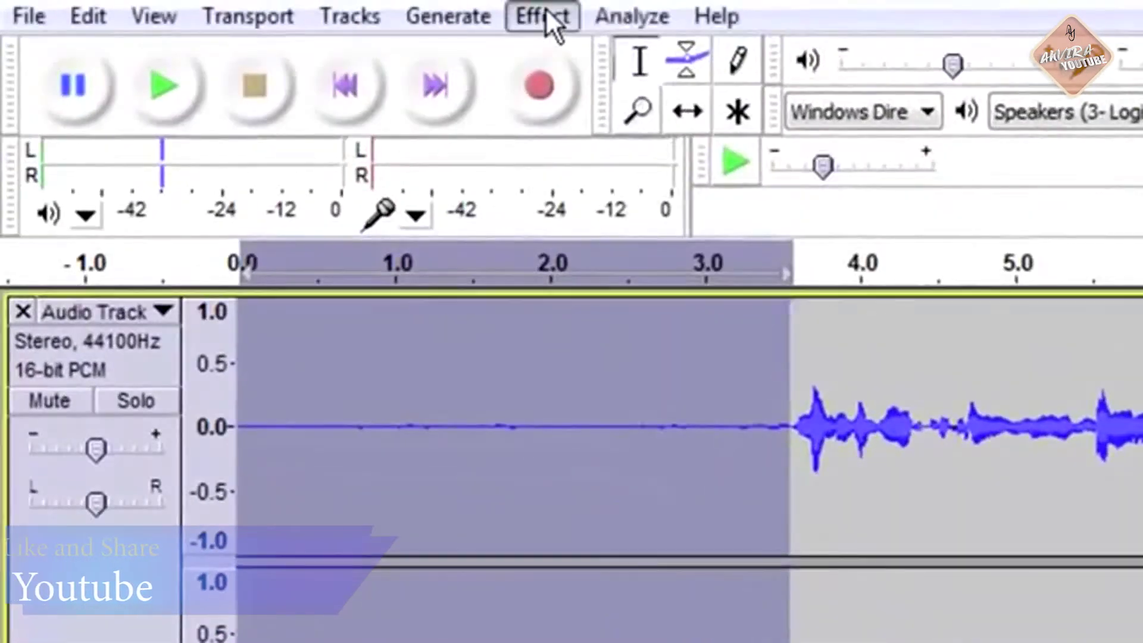
Step: Capture the noise profile from the selected quiet opening of the track with Noise Removal
click(310, 8)
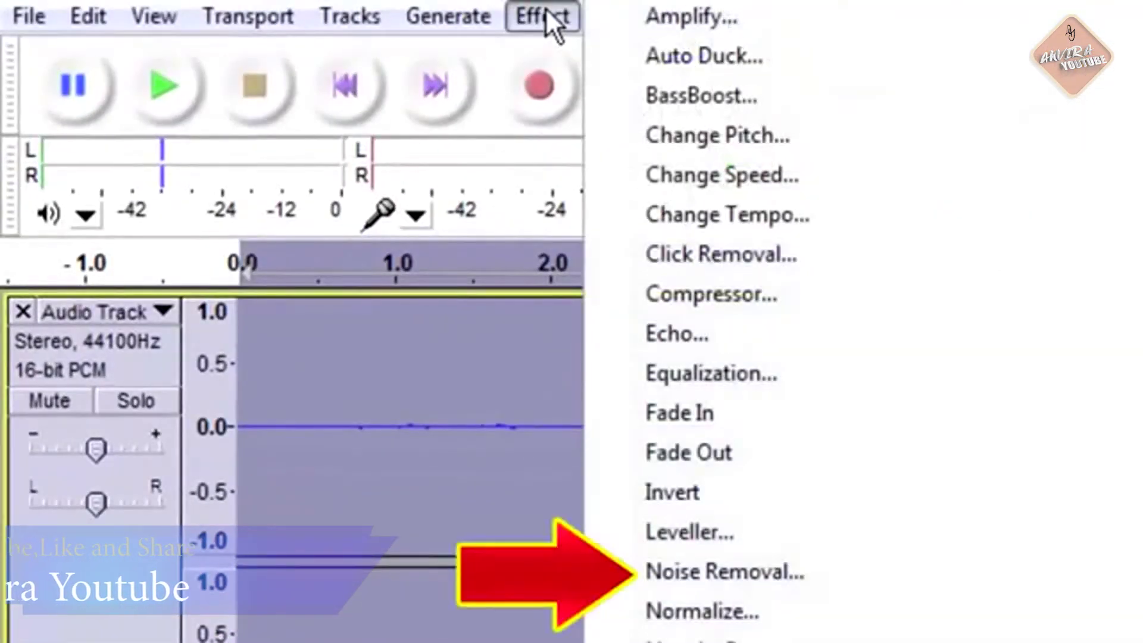
click(739, 573)
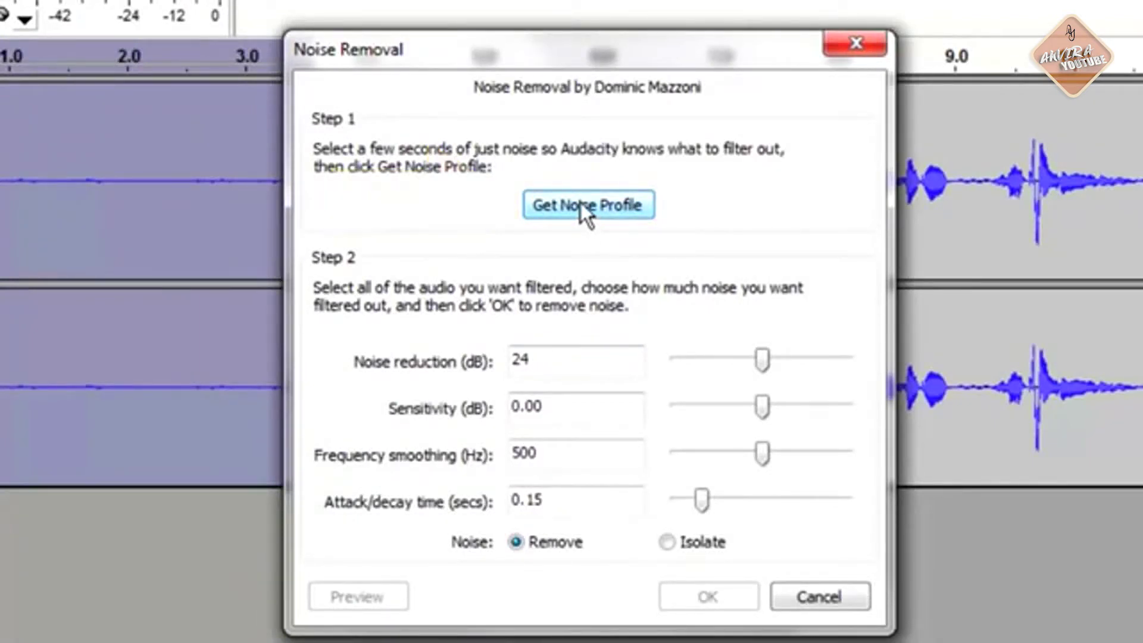
click(580, 204)
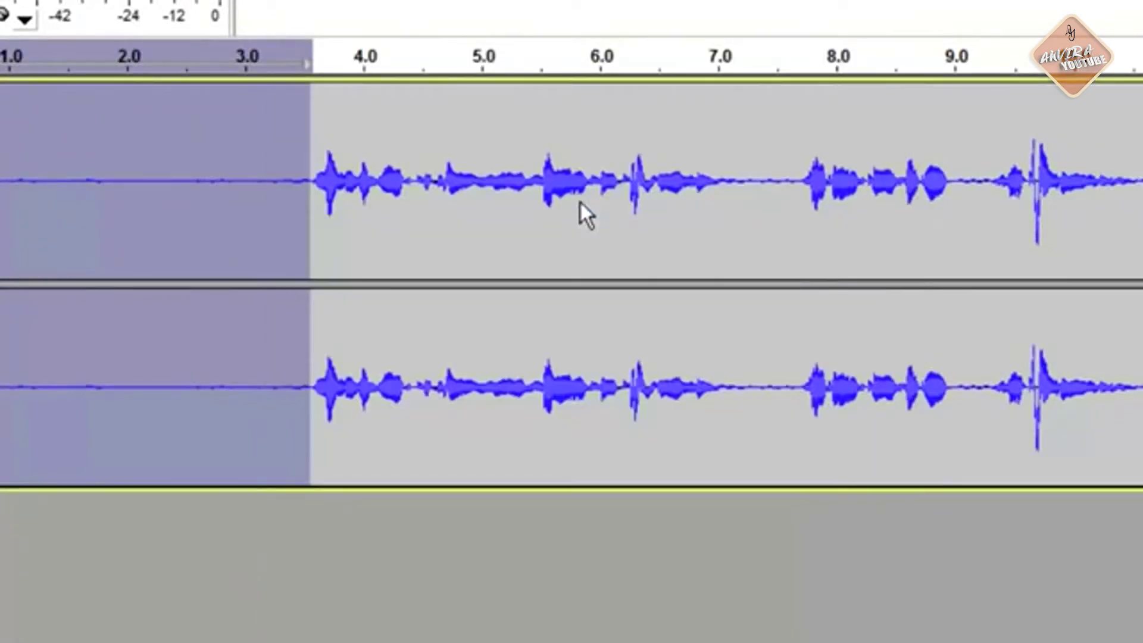
Step: Select the entire stereo recording, from just past its end back to 0 seconds
click(455, 235)
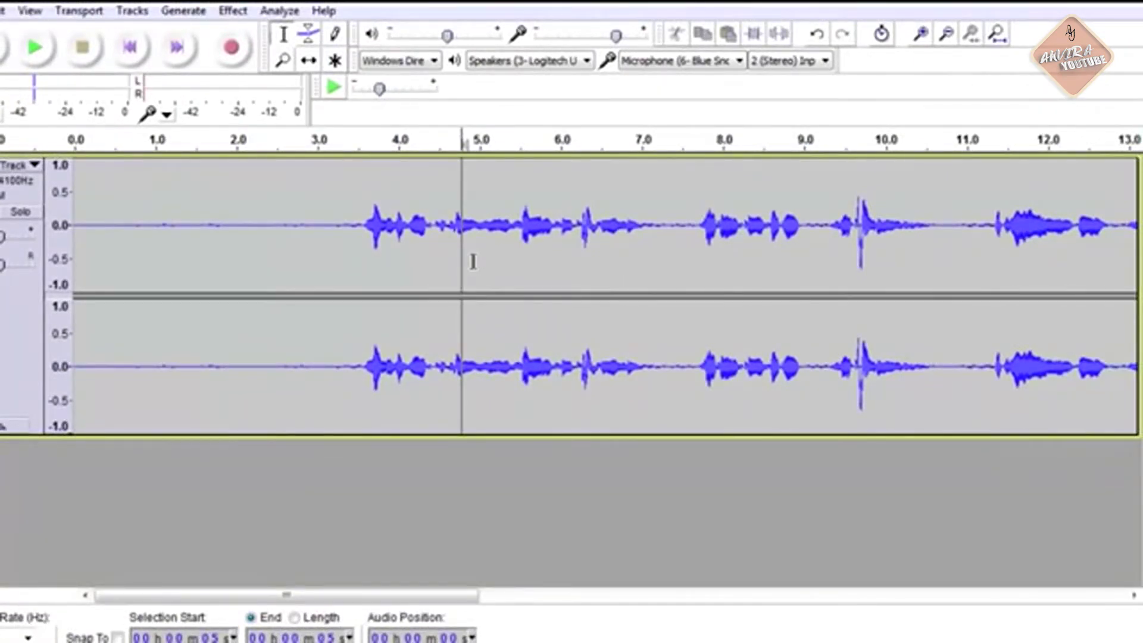
key(ctrl+a)
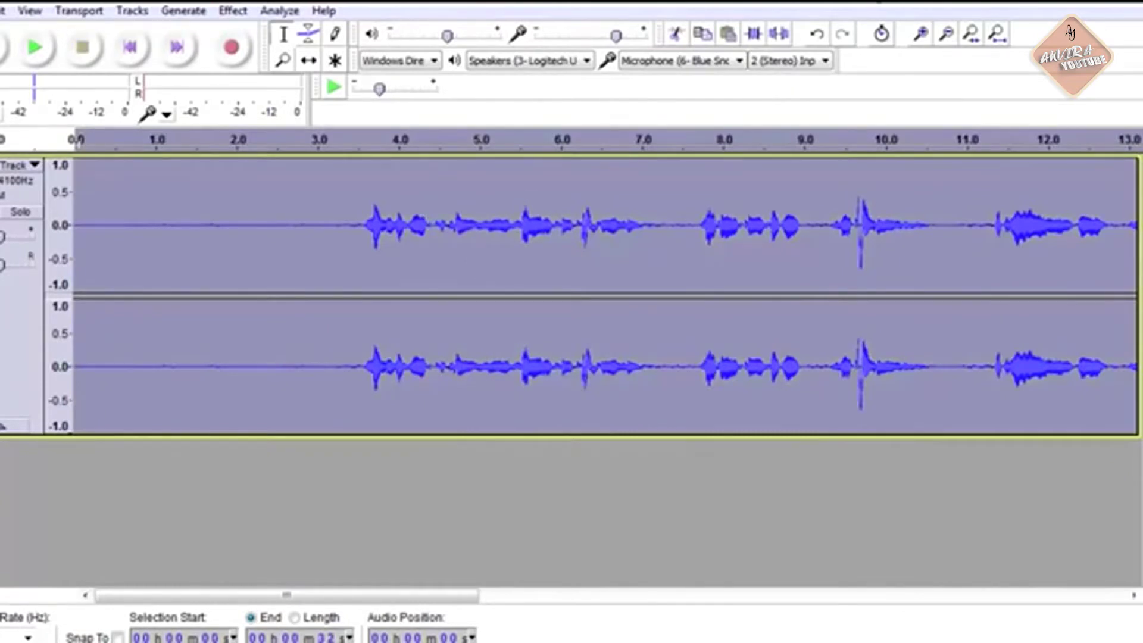
click(947, 35)
click(947, 35)
click(947, 35)
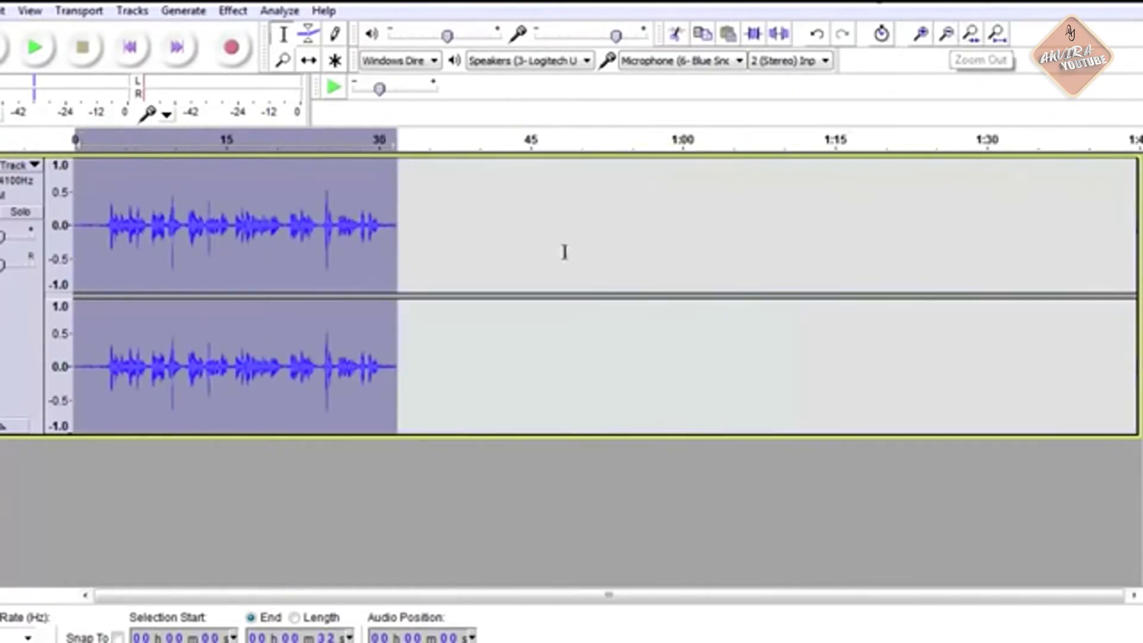
click(471, 240)
drag(410, 220, 39, 243)
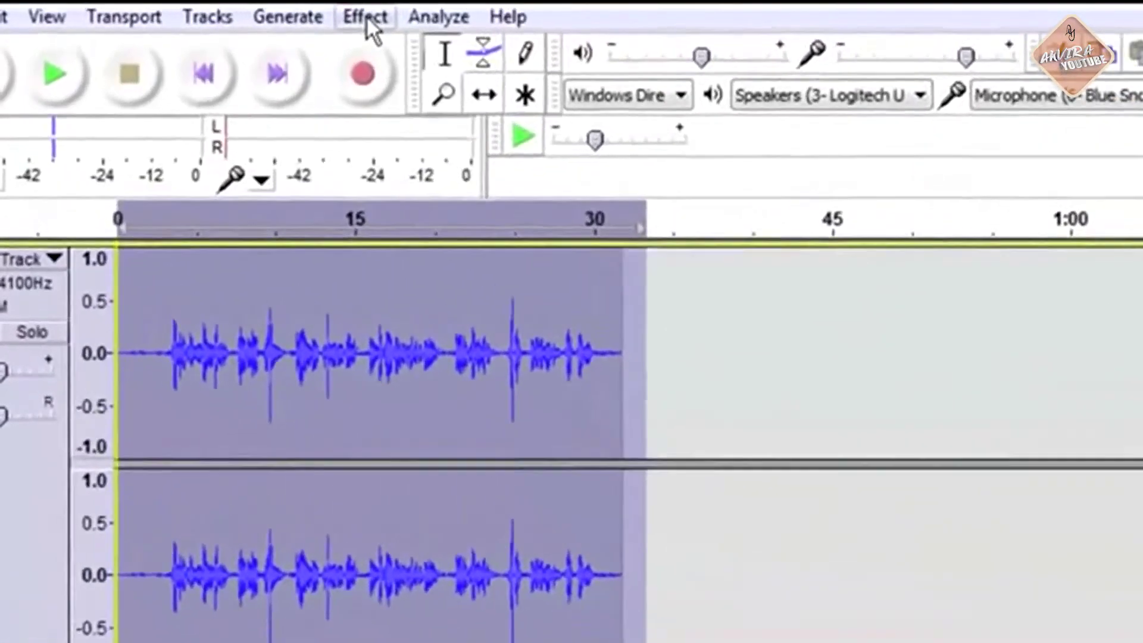
Step: Preview Noise Removal with 24 dB reduction, 0.00 dB sensitivity, 500 Hz smoothing and 0.15 s attack/decay, and apply it to the selection
click(233, 11)
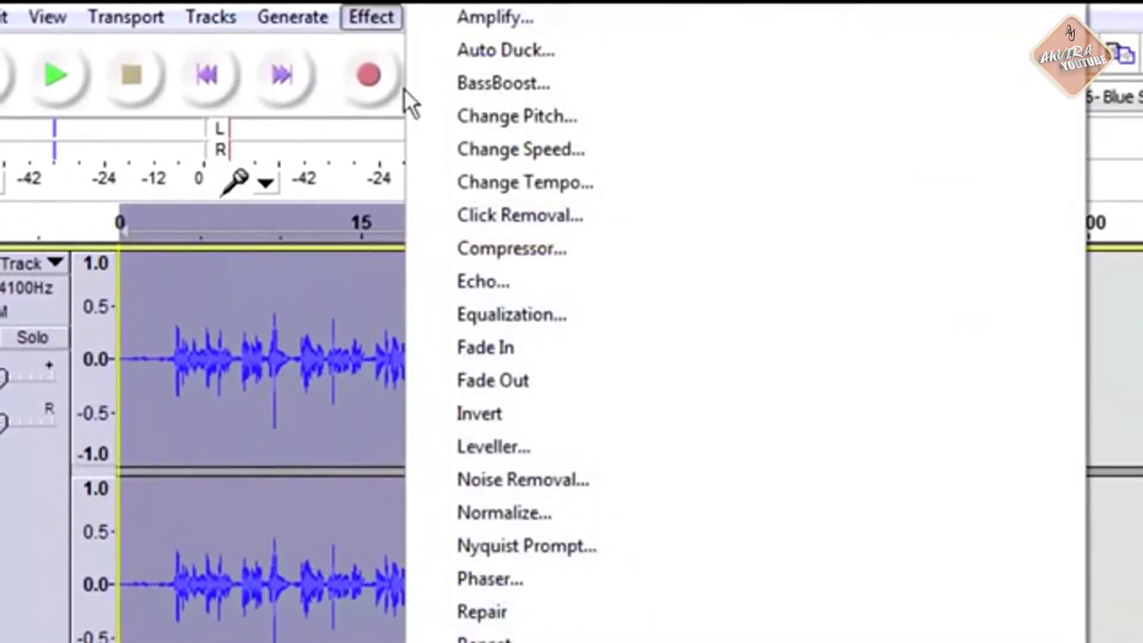
click(536, 479)
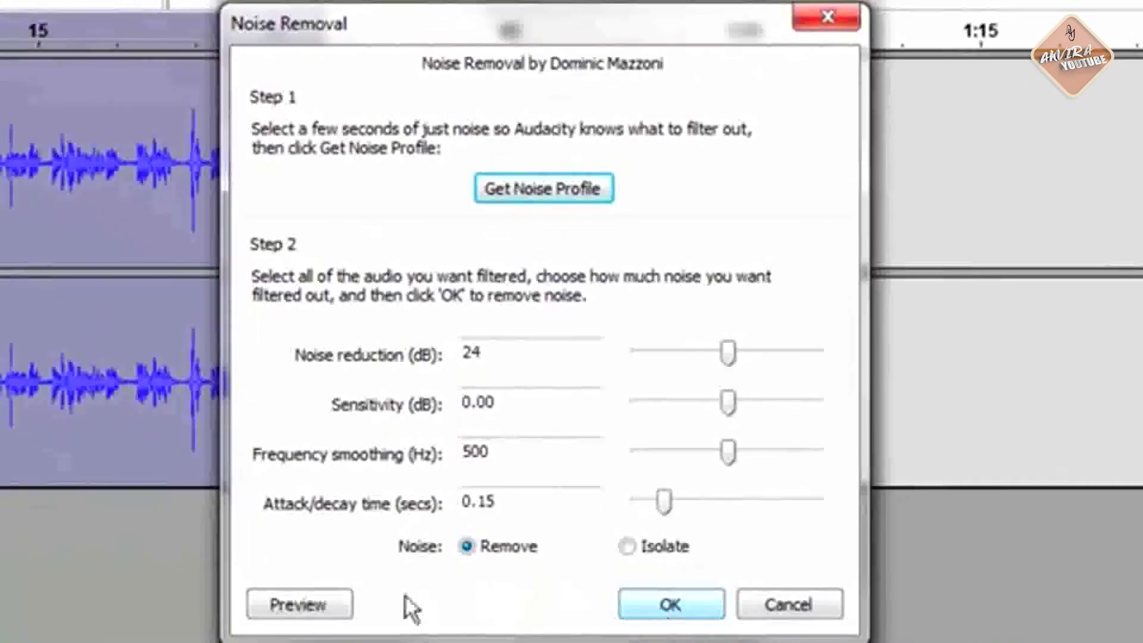
click(308, 605)
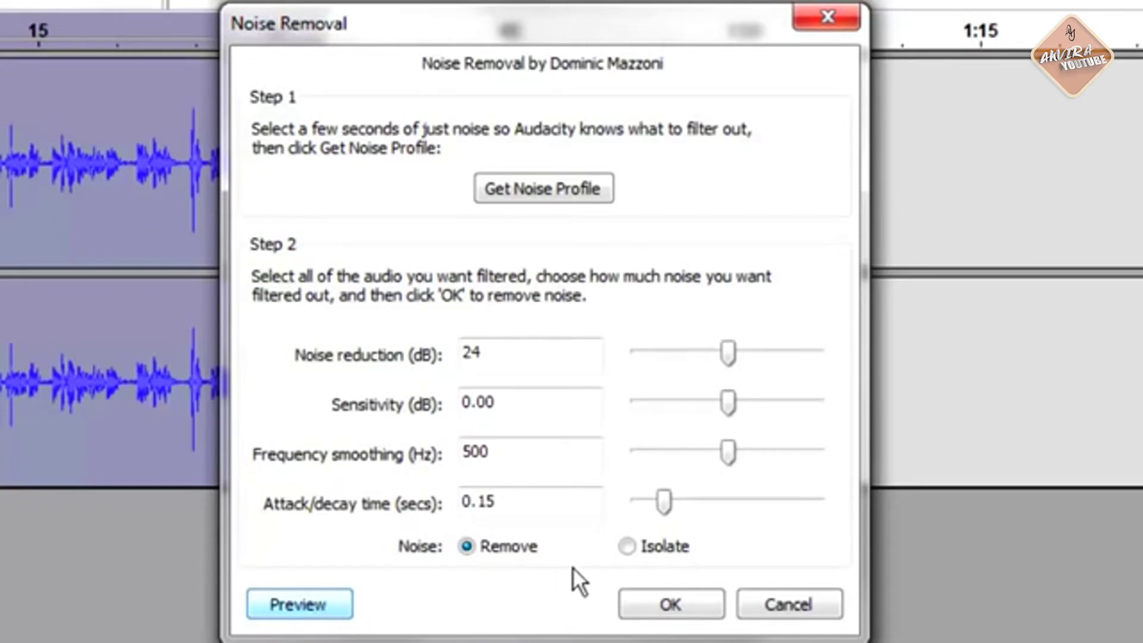
click(681, 601)
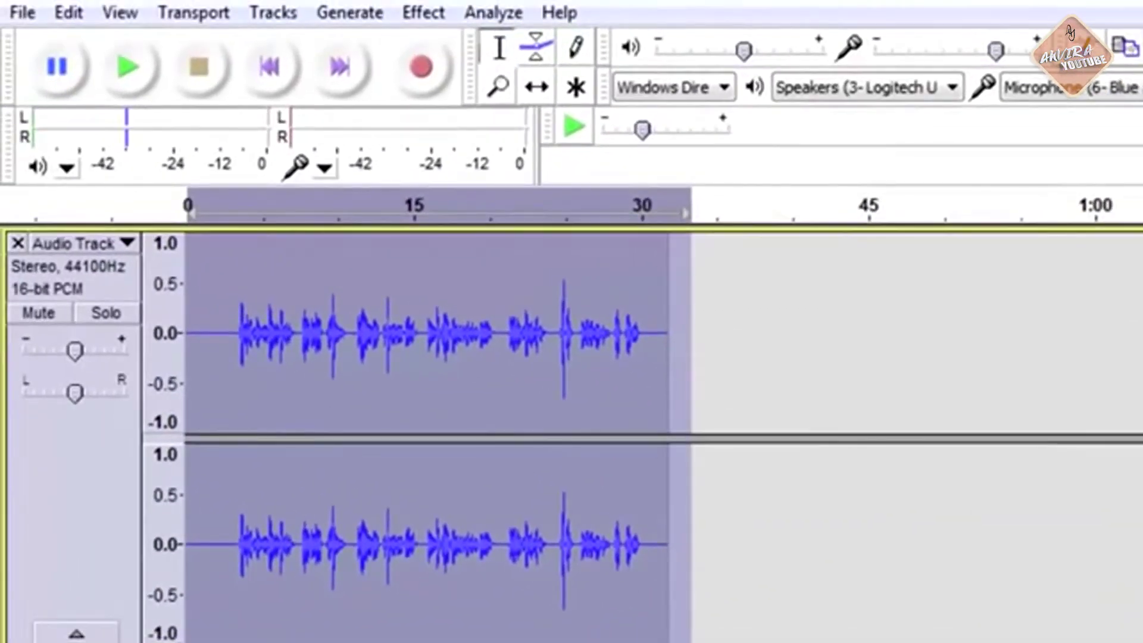
Step: Cut the silent opening of the track, from 0 to about 3.1 seconds, leaving a short pause before the voice
key(ctrl+1)
key(ctrl+1)
key(ctrl+1)
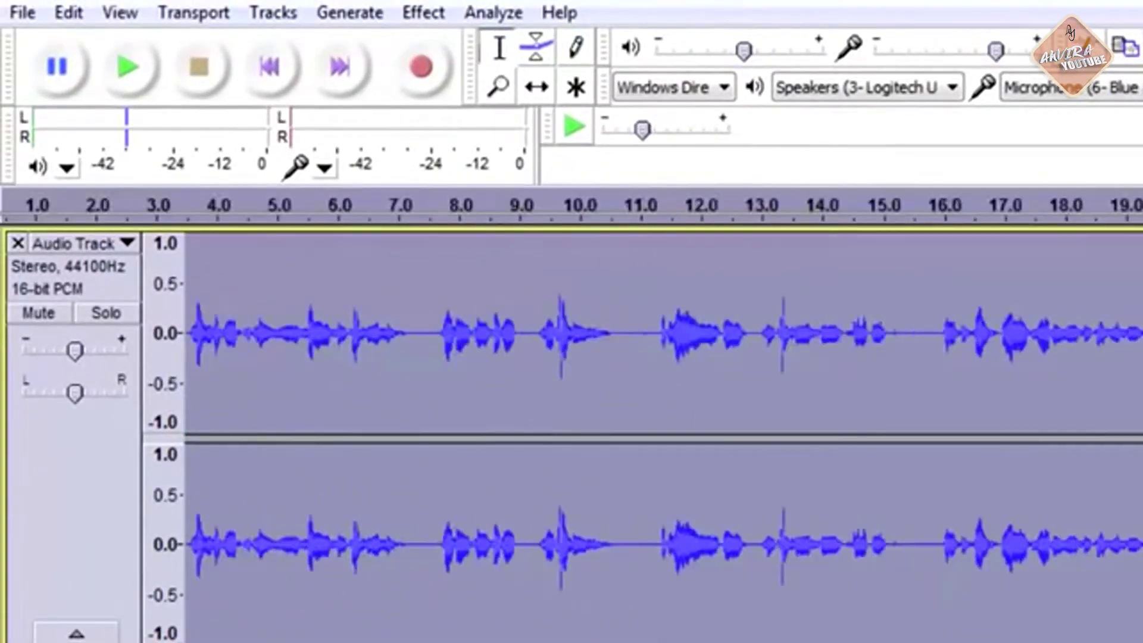
scroll(664, 435, left, 10)
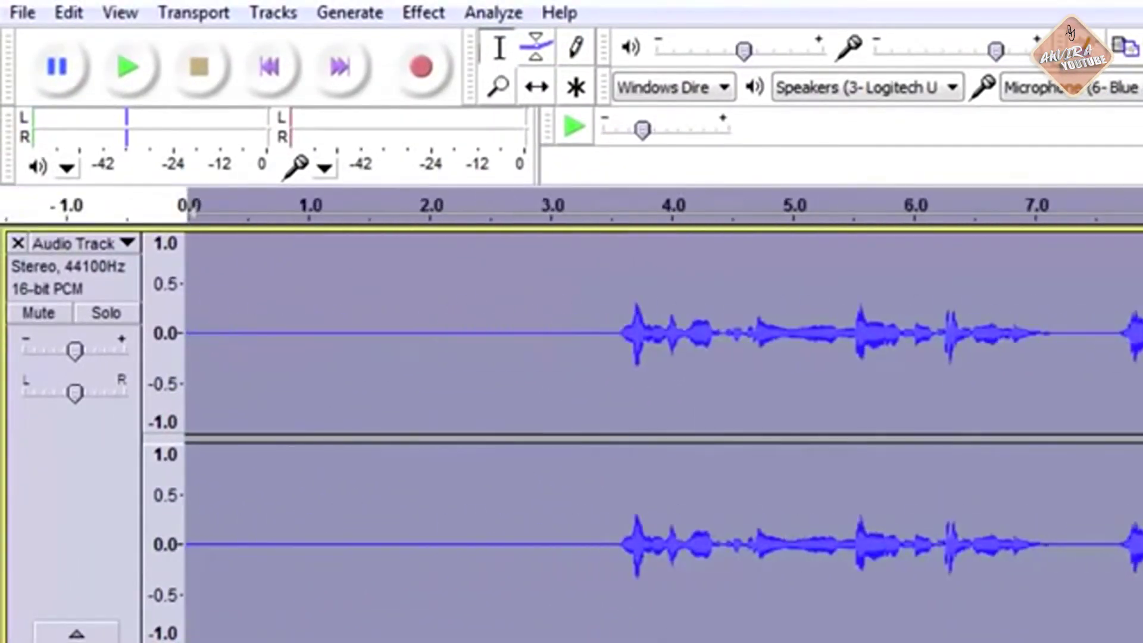
drag(595, 248, 191, 280)
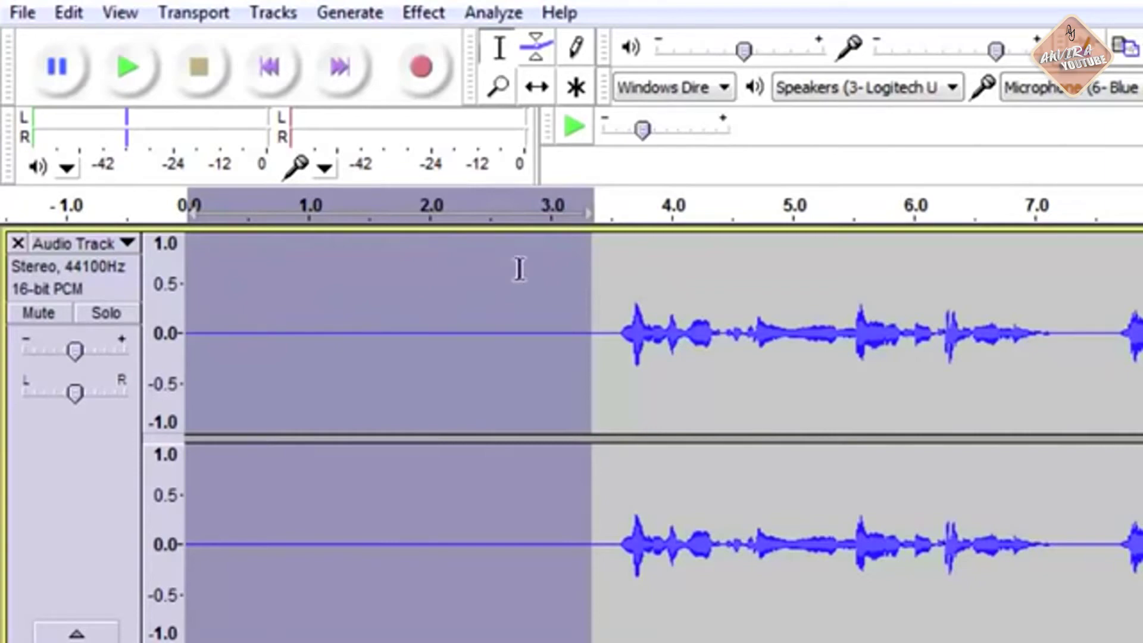
drag(592, 271, 557, 280)
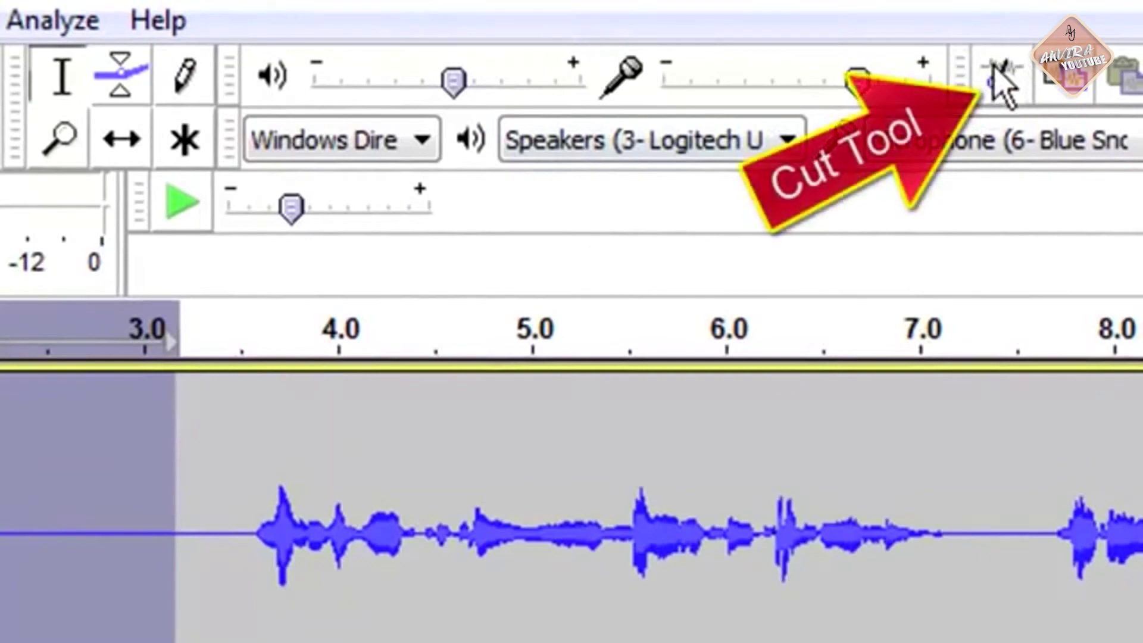
click(1003, 81)
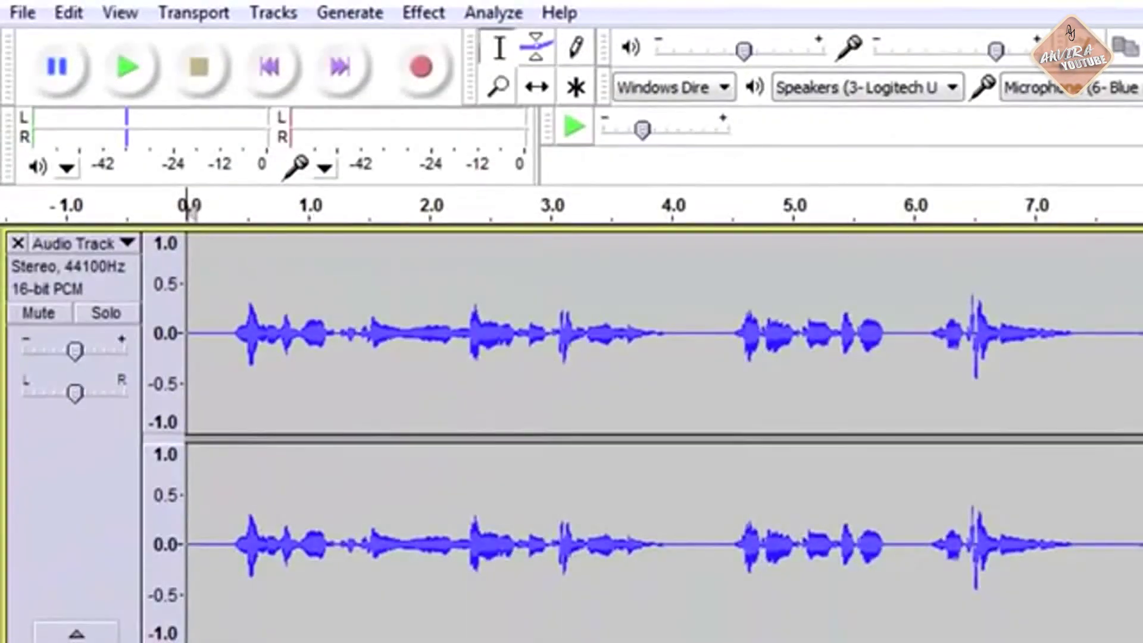
Step: Select the whole trimmed track, from about 31 seconds back to 0
key(ctrl+3)
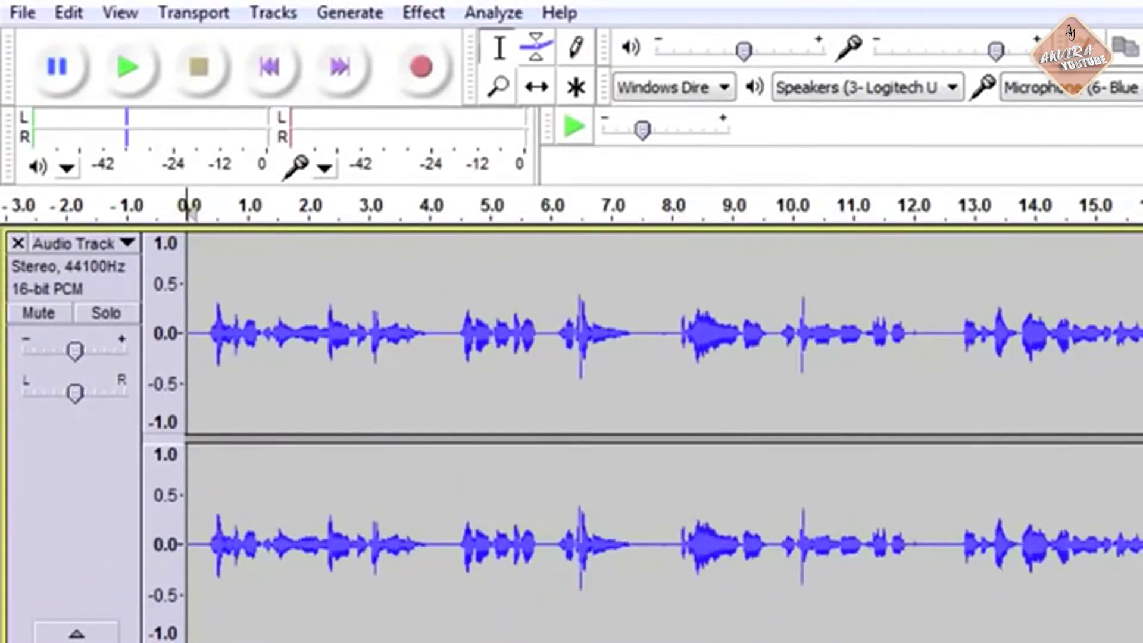
key(ctrl+3)
drag(1125, 283, 113, 413)
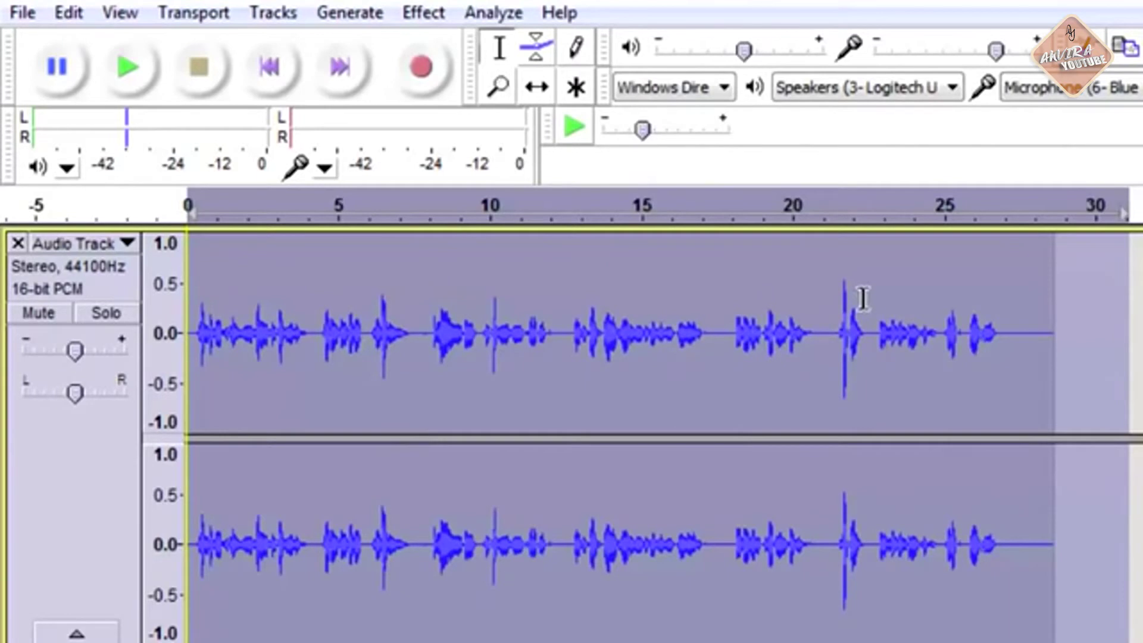
Step: Select only the loud peak, from about 21.66 to 21.84 seconds, and play it back
click(845, 311)
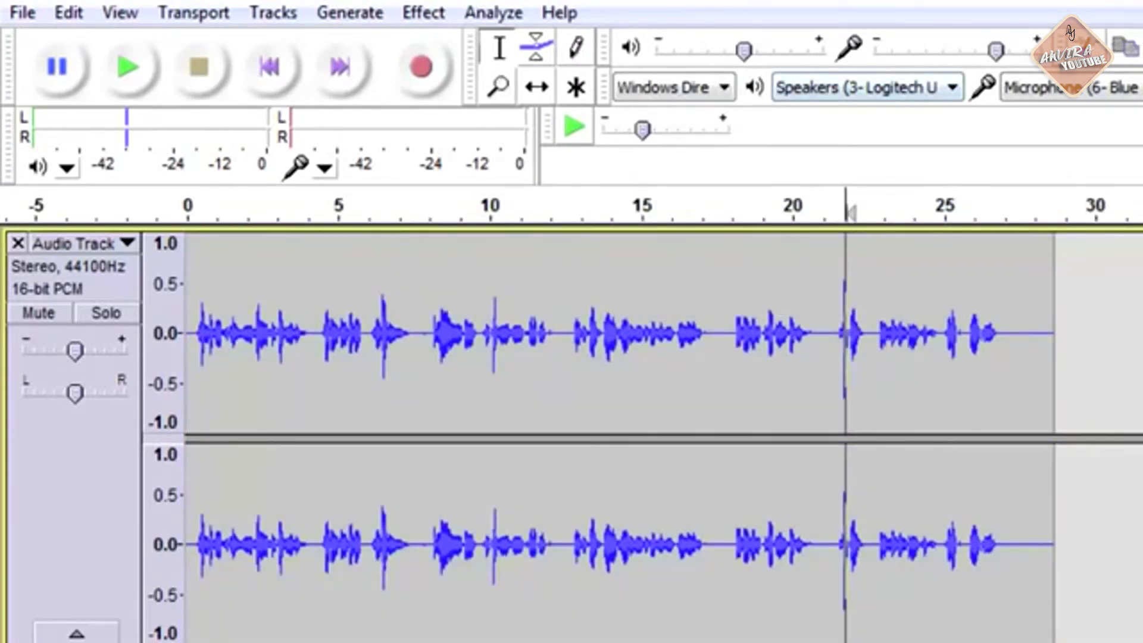
key(ctrl+1)
key(ctrl+1)
key(ctrl+1)
key(ctrl+1)
key(ctrl+1)
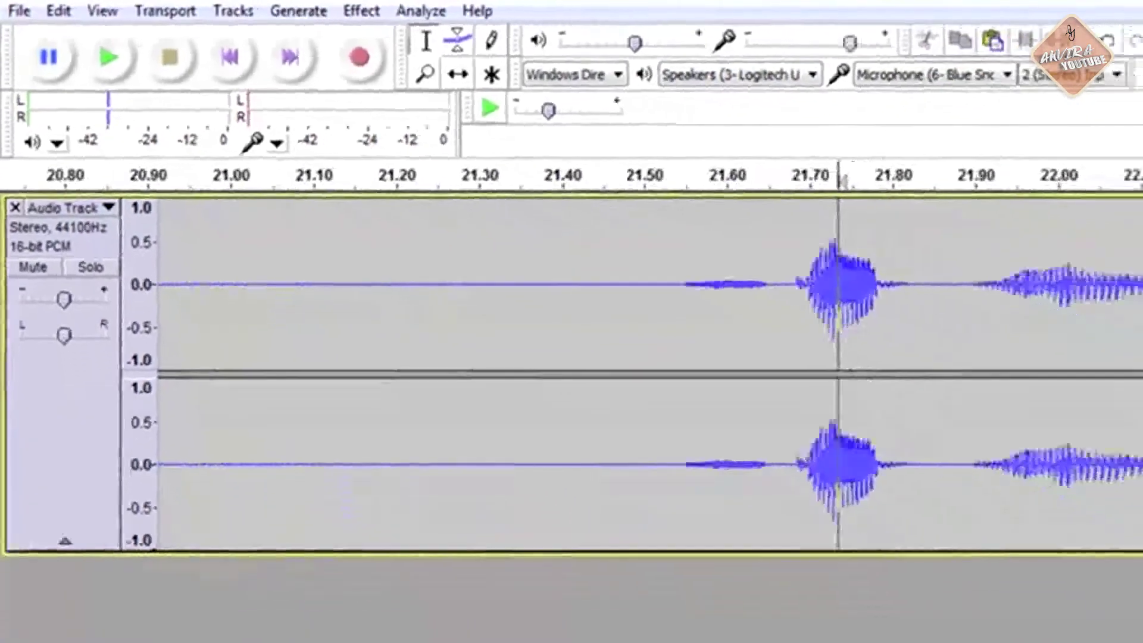
key(ctrl+1)
drag(719, 247, 1018, 250)
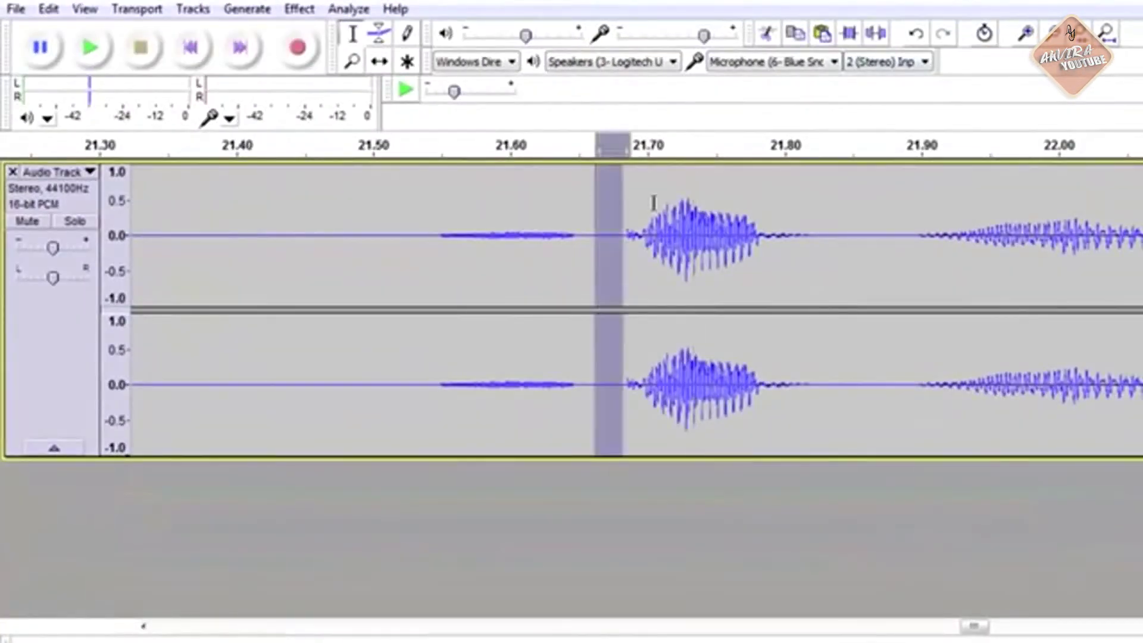
drag(841, 206, 842, 206)
click(90, 49)
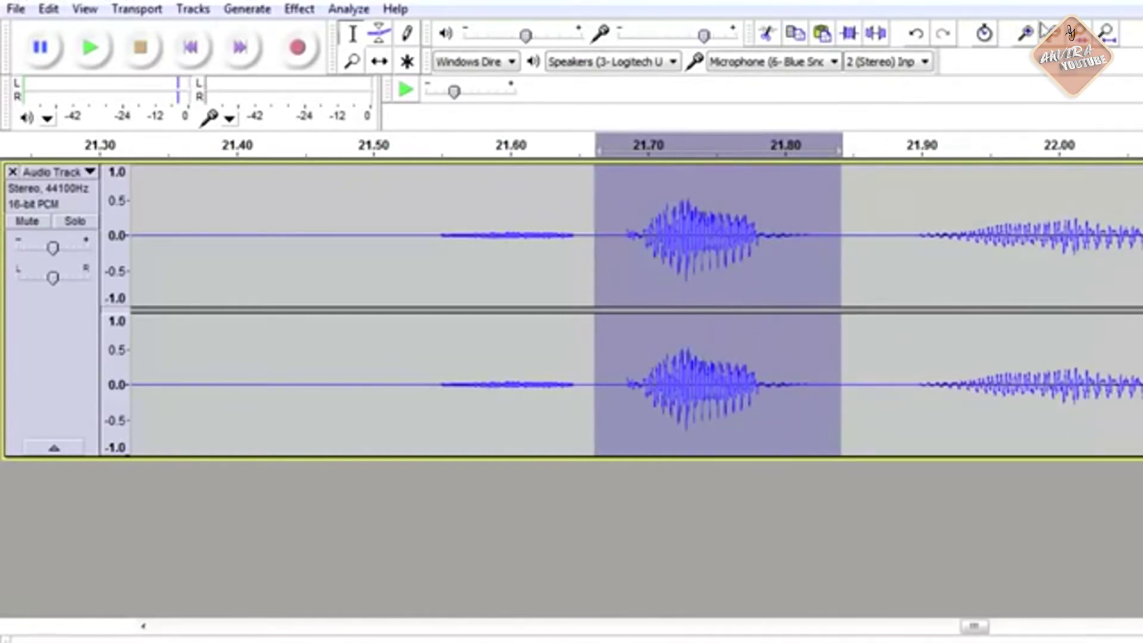
Step: Select the full trimmed track, from 0 to about 29 seconds, and open the Normalize effect for it
click(1069, 29)
click(1069, 30)
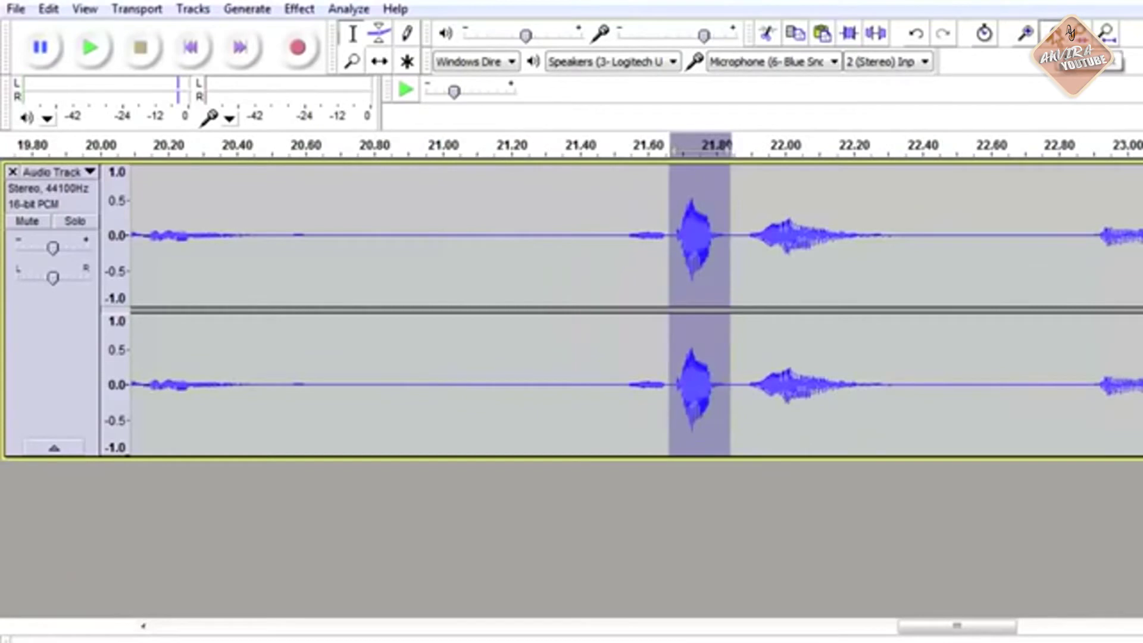
click(1068, 30)
click(1069, 30)
click(1069, 29)
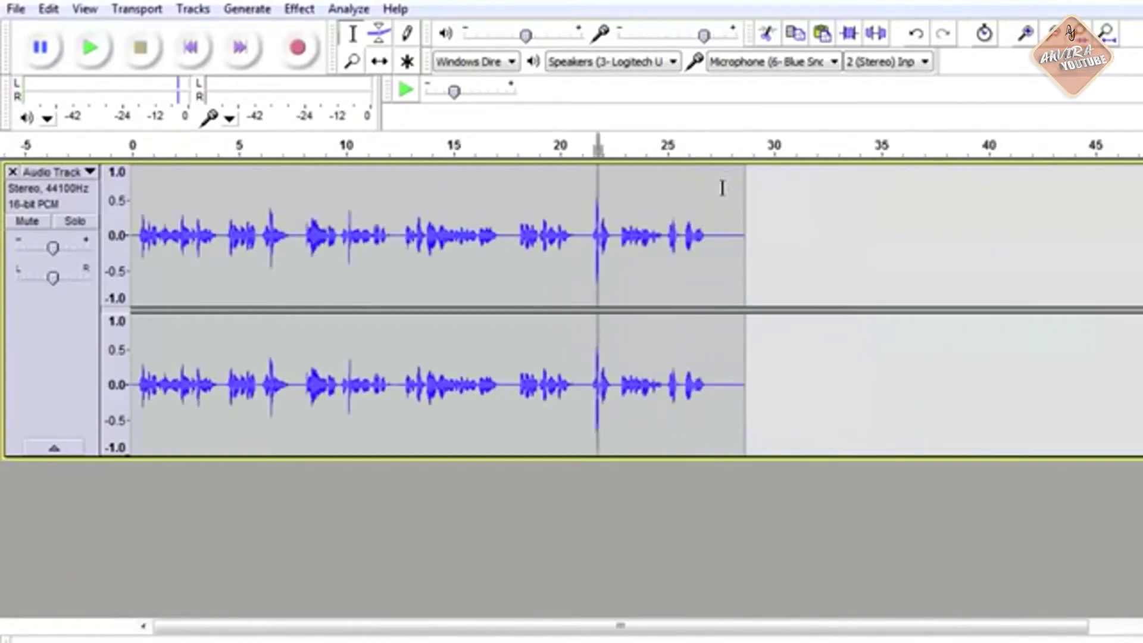
drag(723, 187, 156, 244)
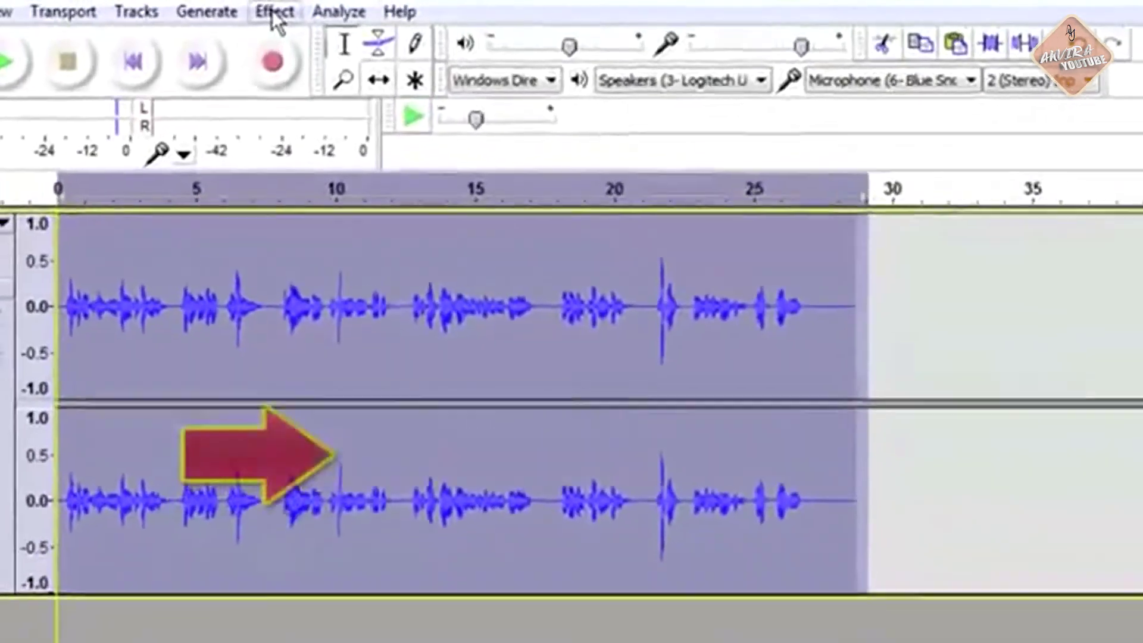
click(273, 14)
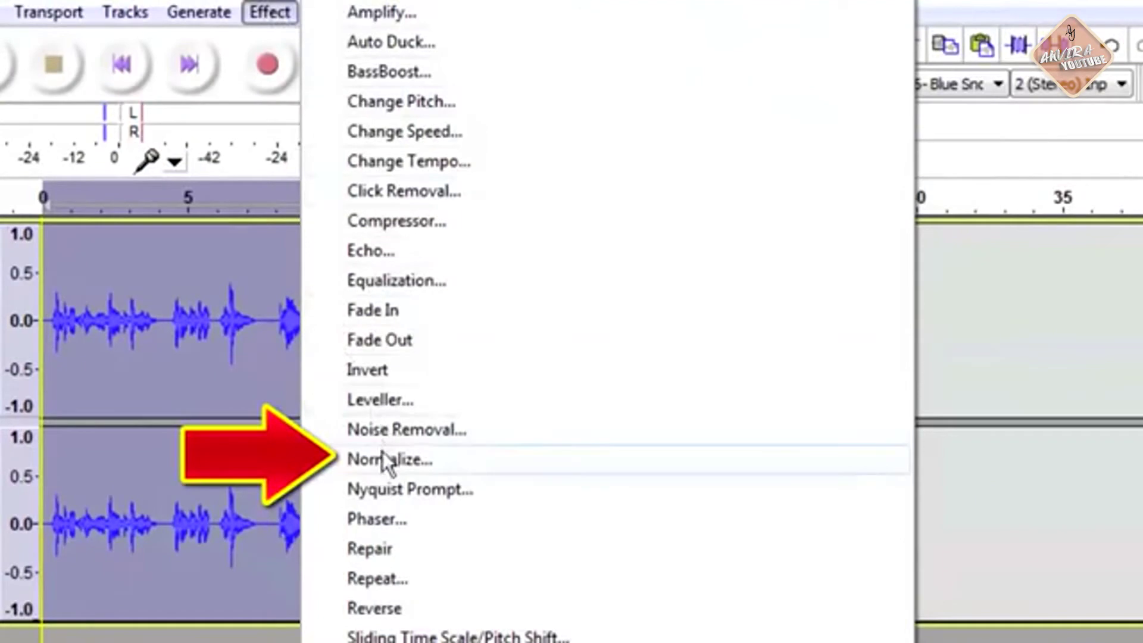
click(384, 459)
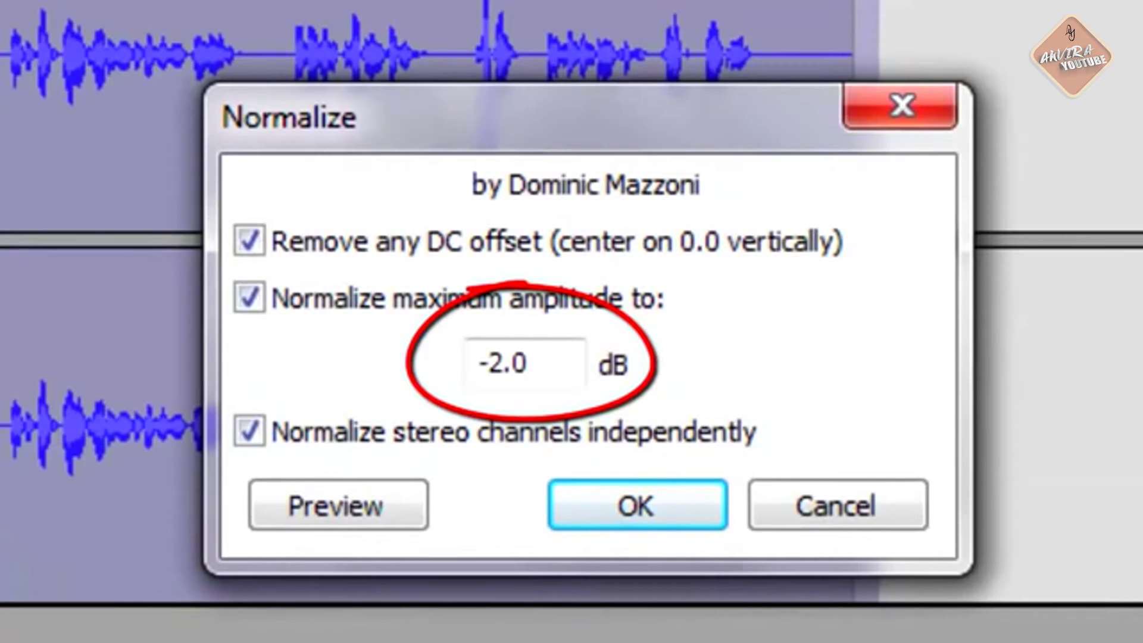
Step: Try maximum amplitudes of -1.0, -0.0 and -1.5 dB in the Normalize settings
click(510, 376)
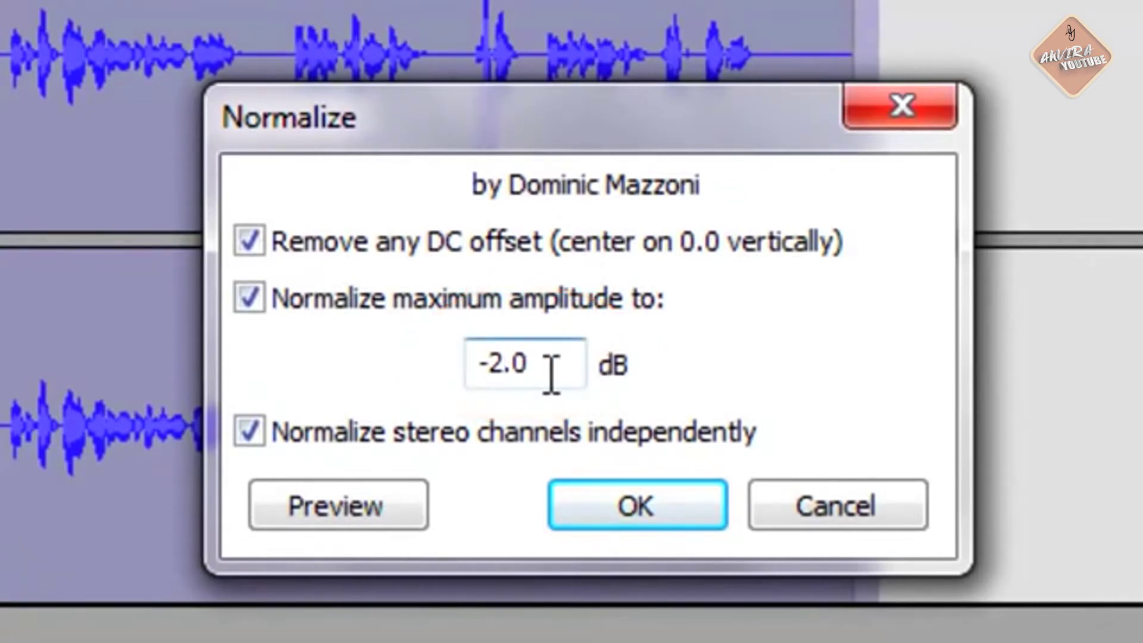
key(BackSpace)
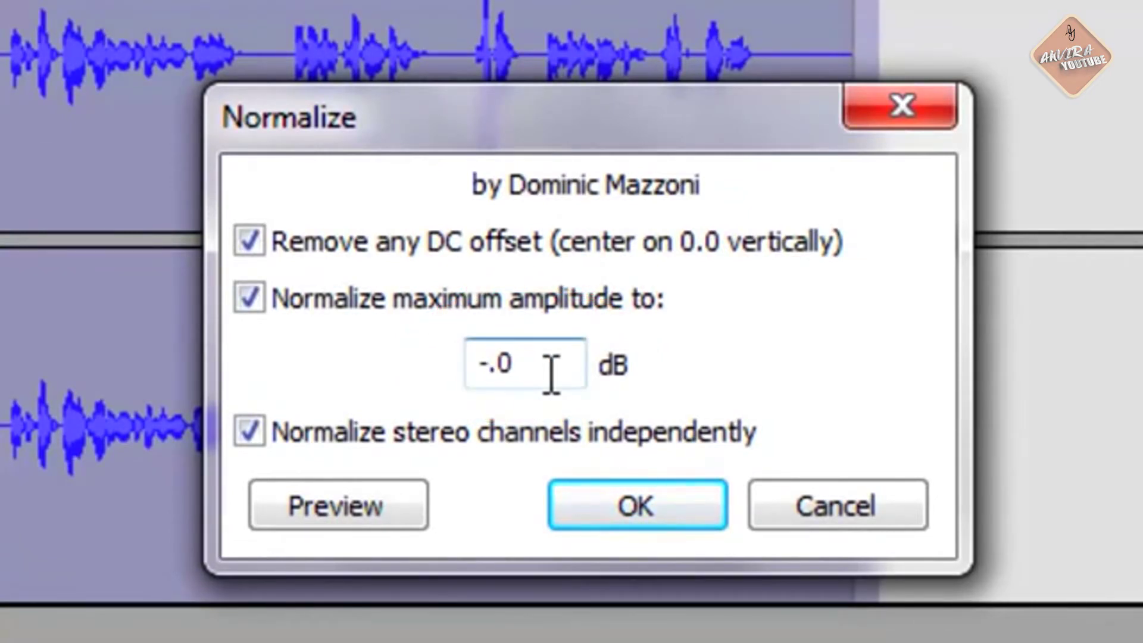
text(1)
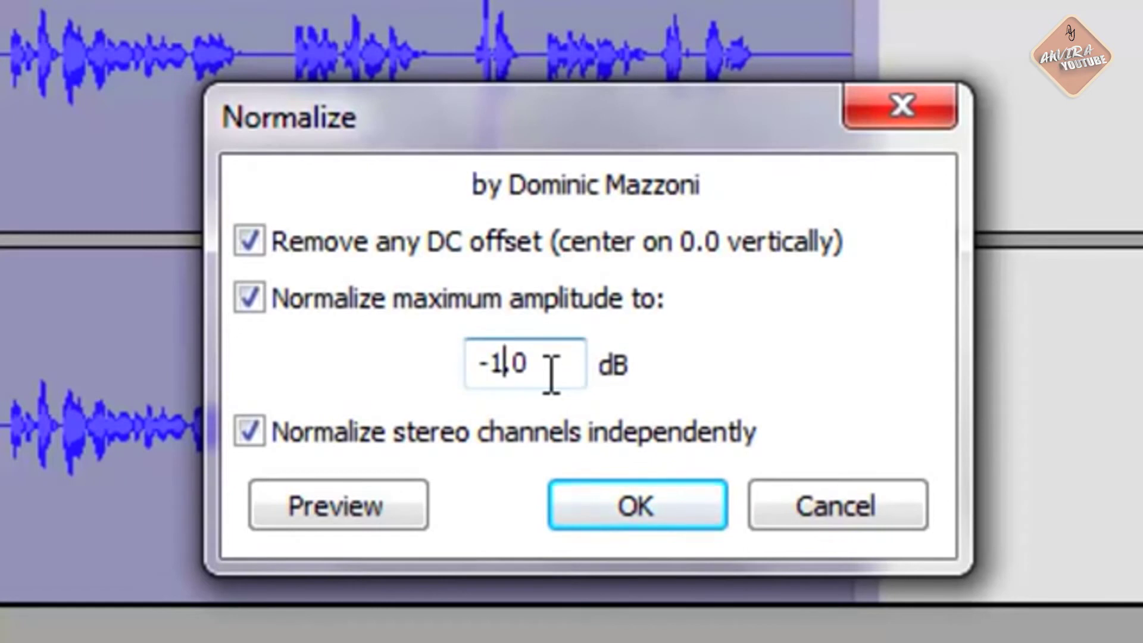
key(BackSpace)
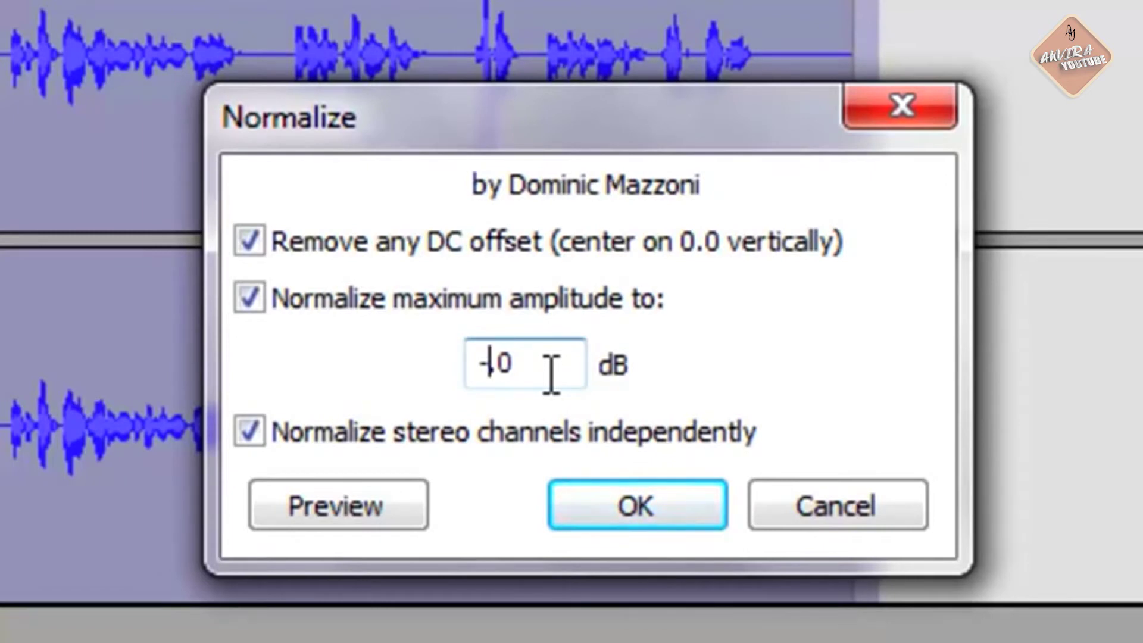
text(0)
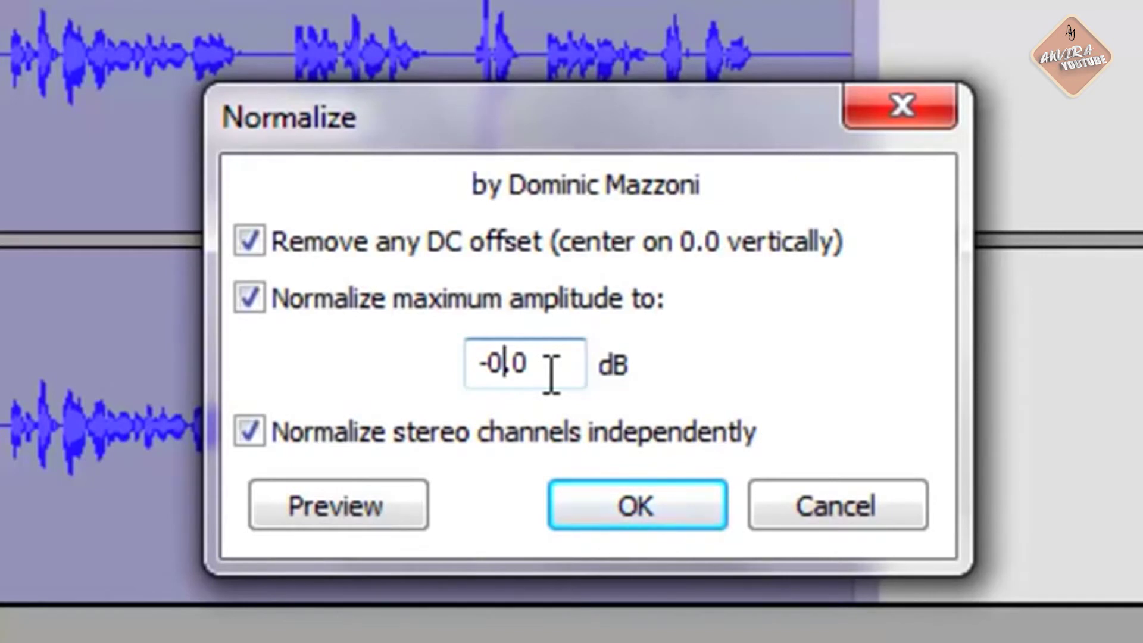
key(BackSpace)
text(1)
click(539, 373)
key(BackSpace)
text(5)
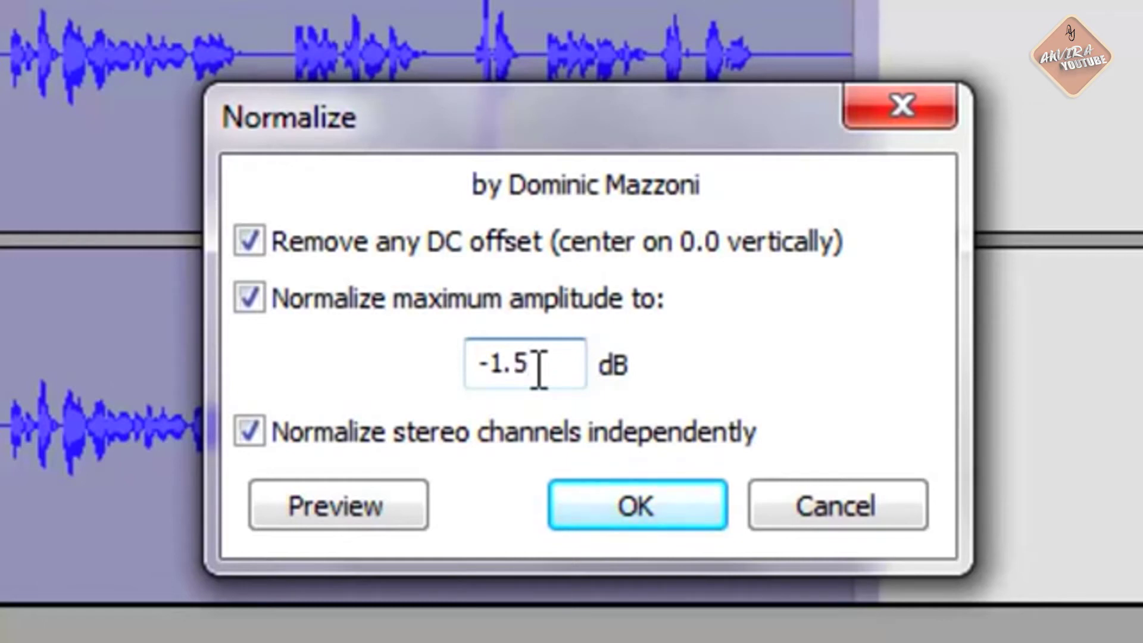
Step: Try a maximum amplitude of -2.5 dB for the normalization and settle on -2.0 dB
click(504, 366)
key(BackSpace)
text(2)
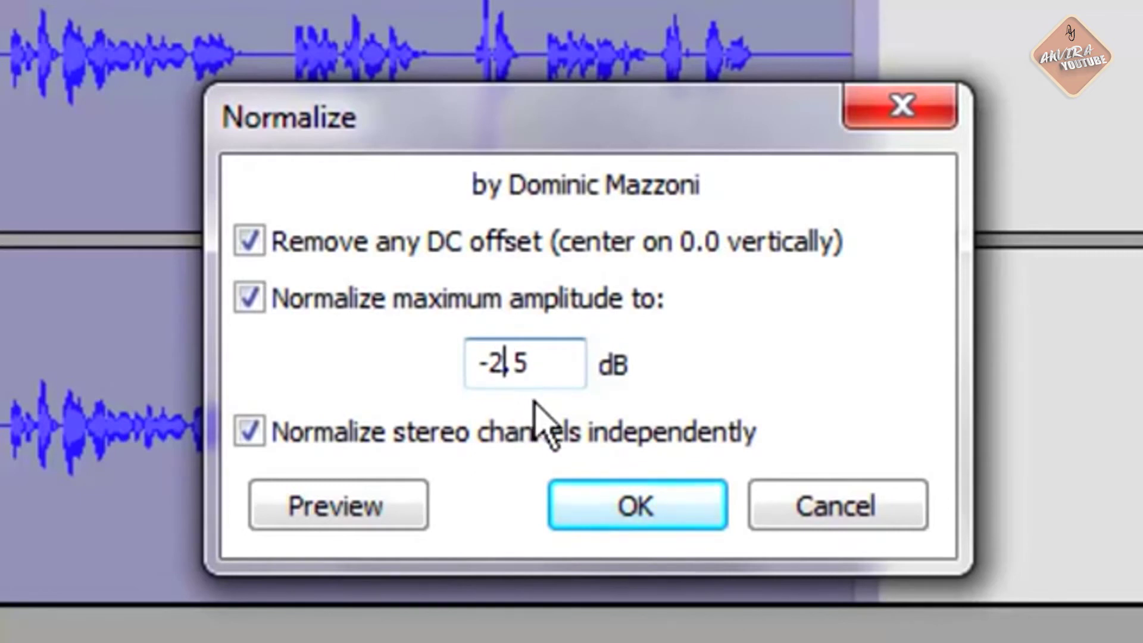
click(547, 372)
key(BackSpace)
key(BackSpace)
text(.0)
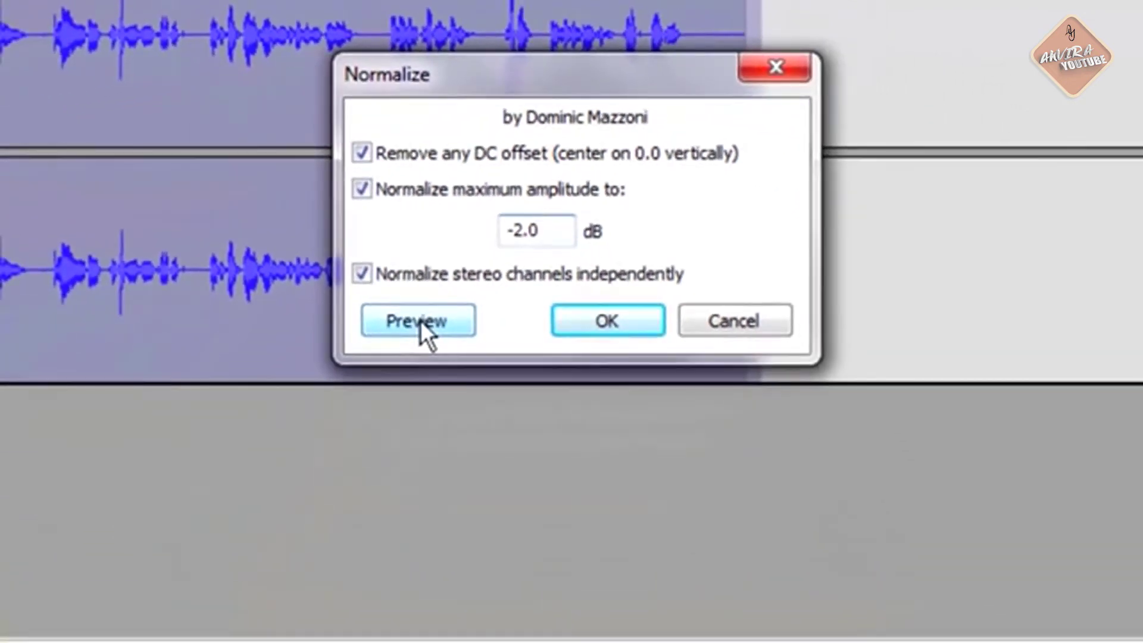
Step: Preview the normalization and apply it to the selected track at a maximum amplitude of -2.0 dB
click(347, 502)
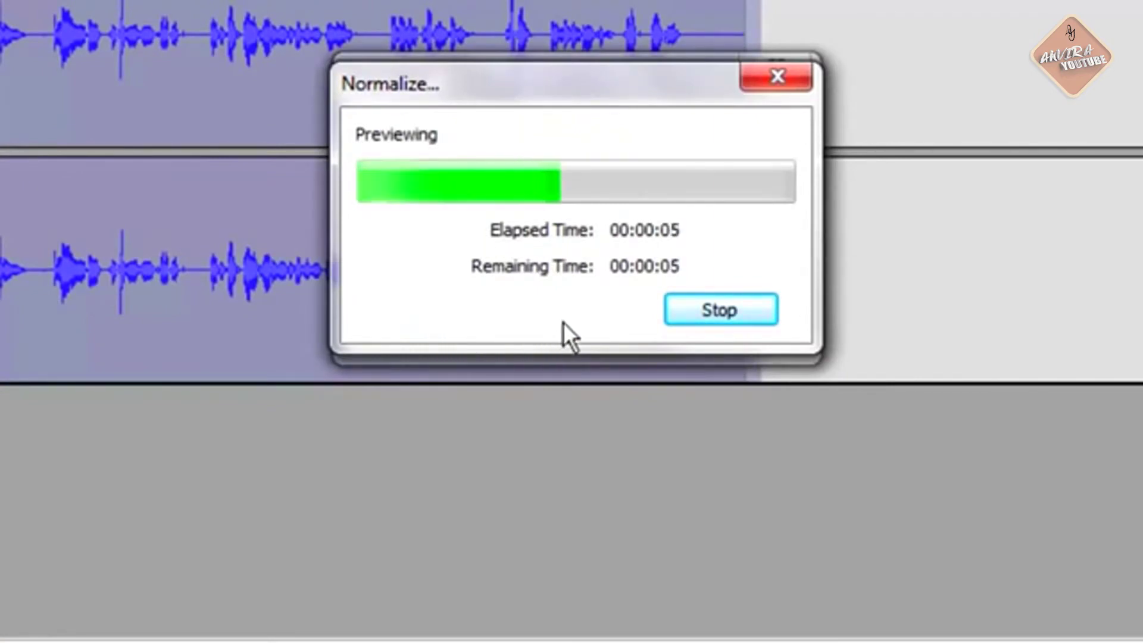
click(721, 311)
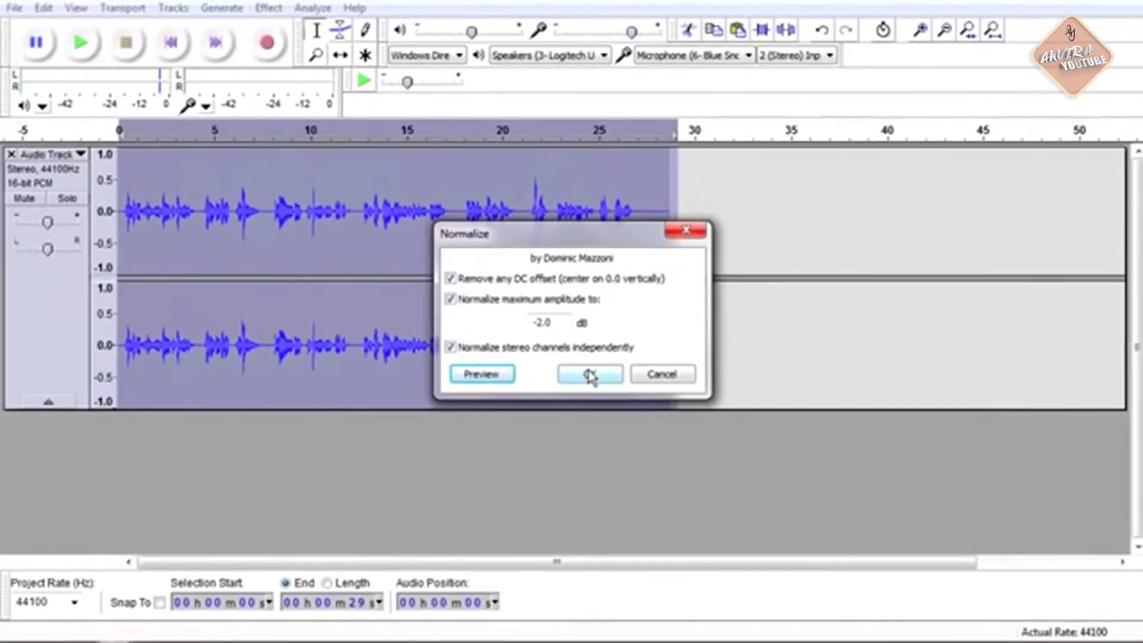
click(606, 322)
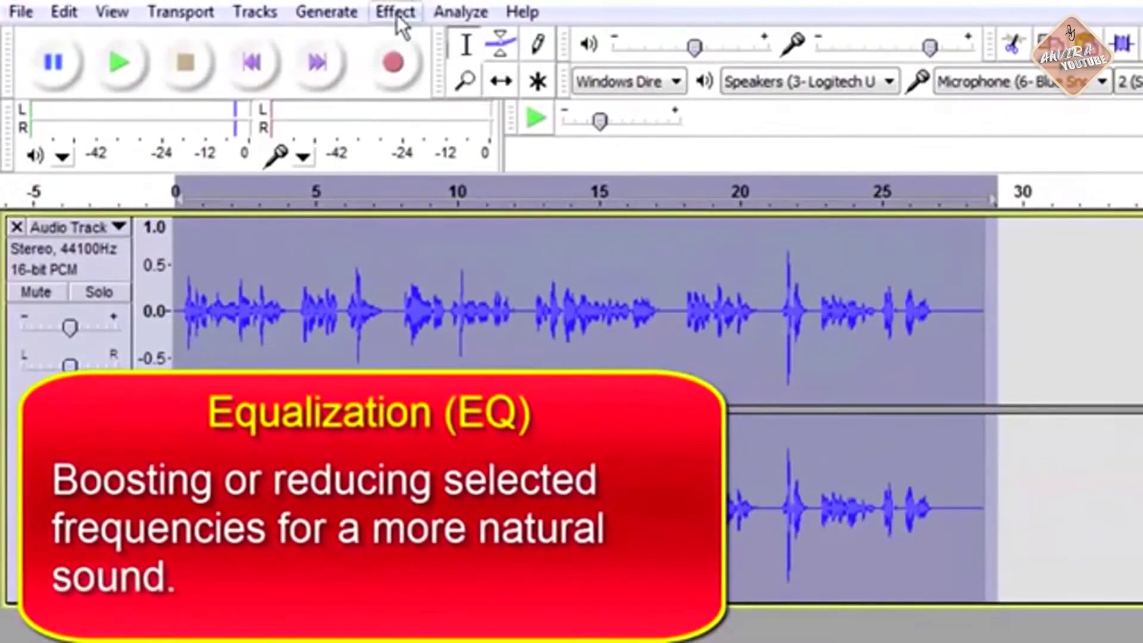
Step: Open the Equalization effect for the selected track, look through the preset curves and preview the current unnamed curve
click(397, 18)
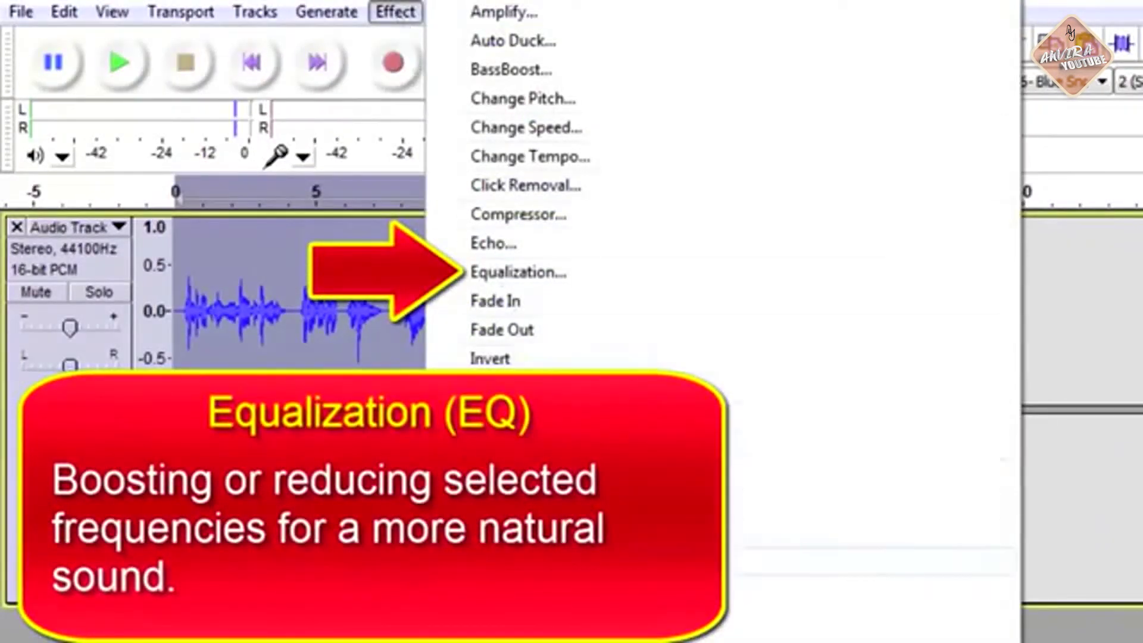
click(528, 273)
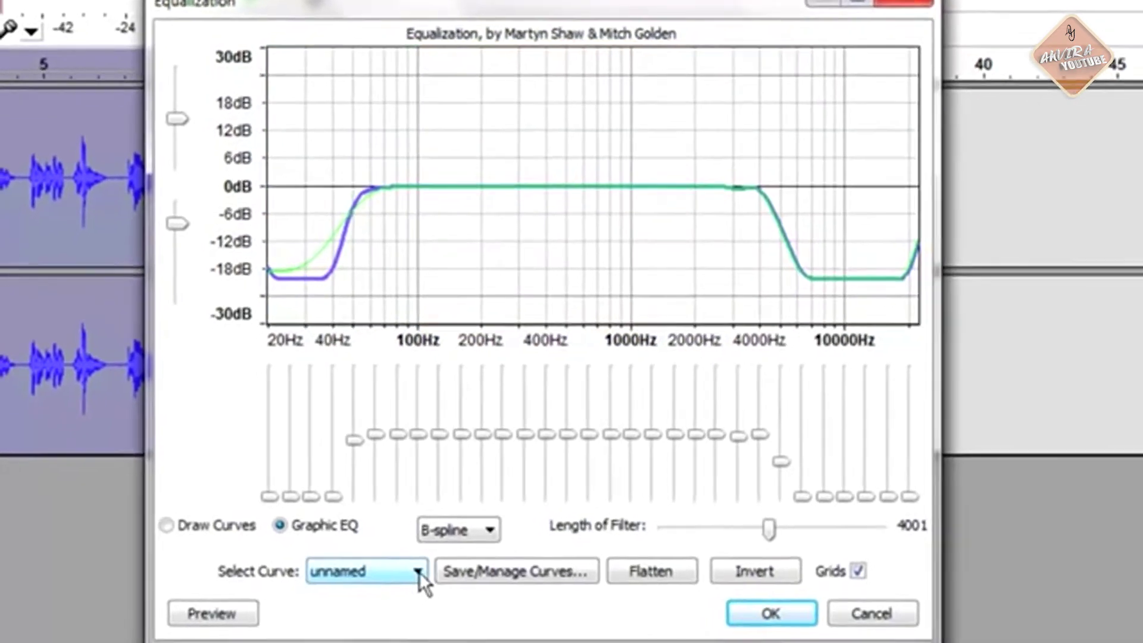
click(406, 579)
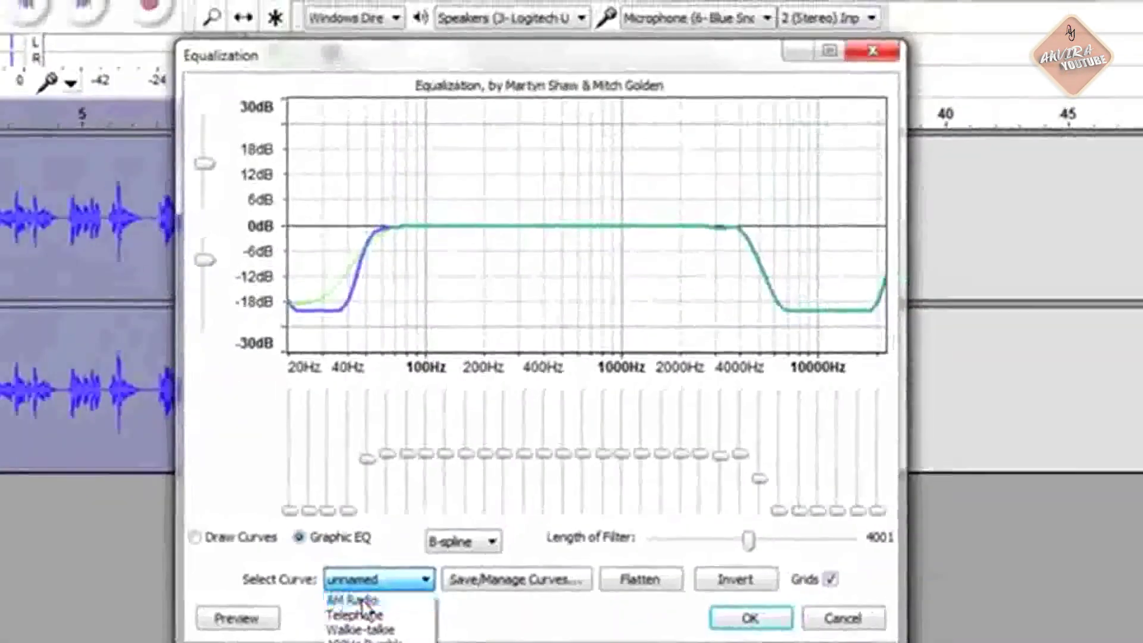
click(588, 432)
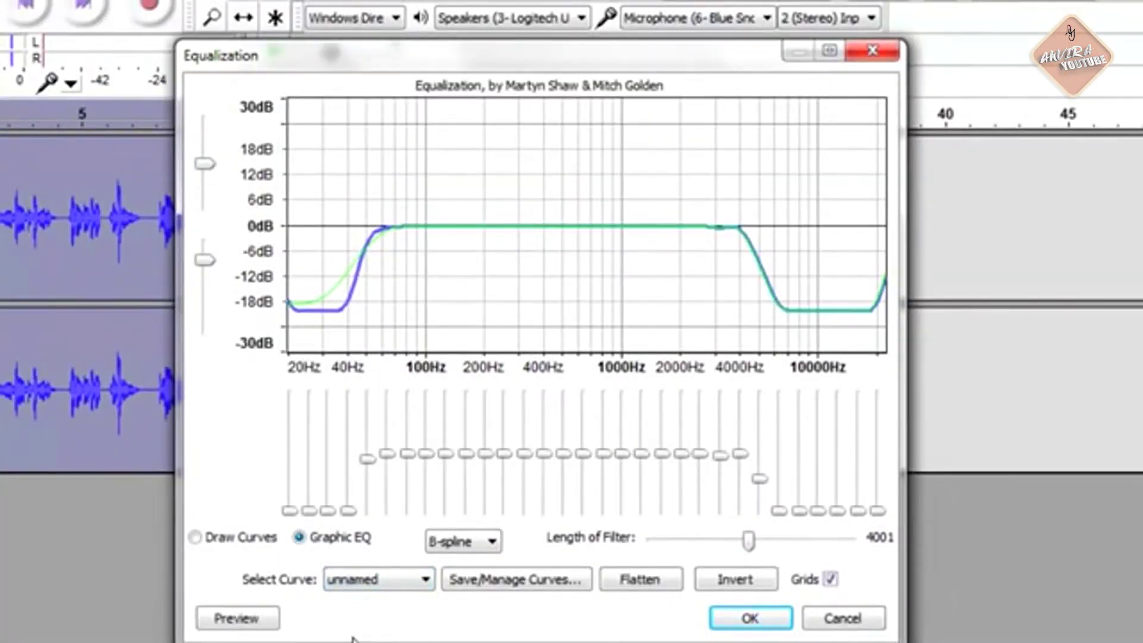
click(252, 620)
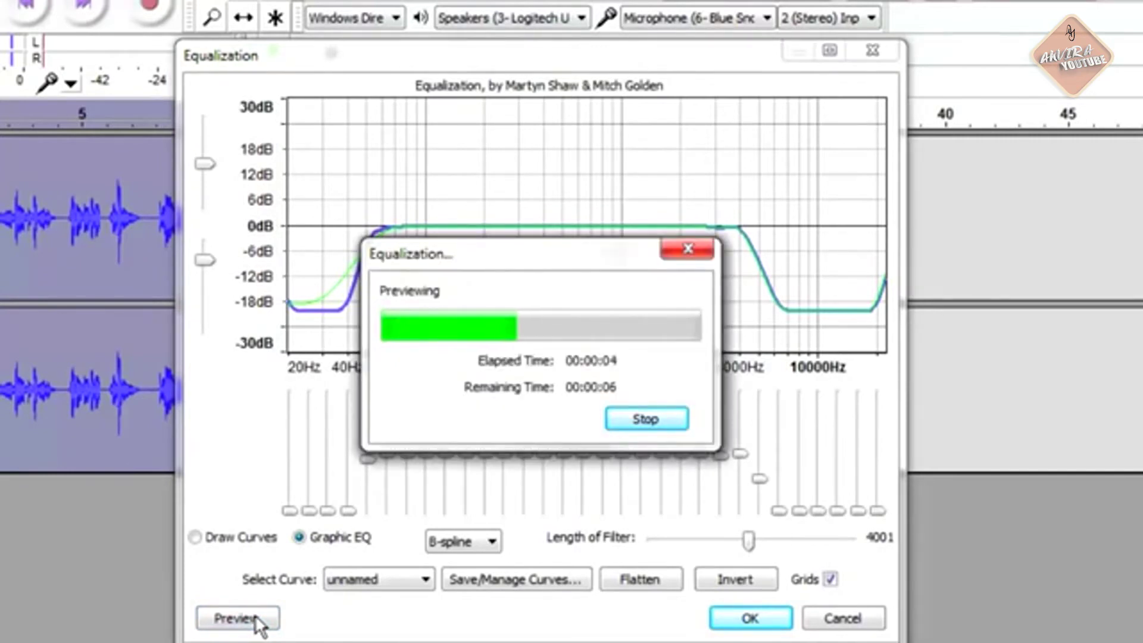
click(658, 420)
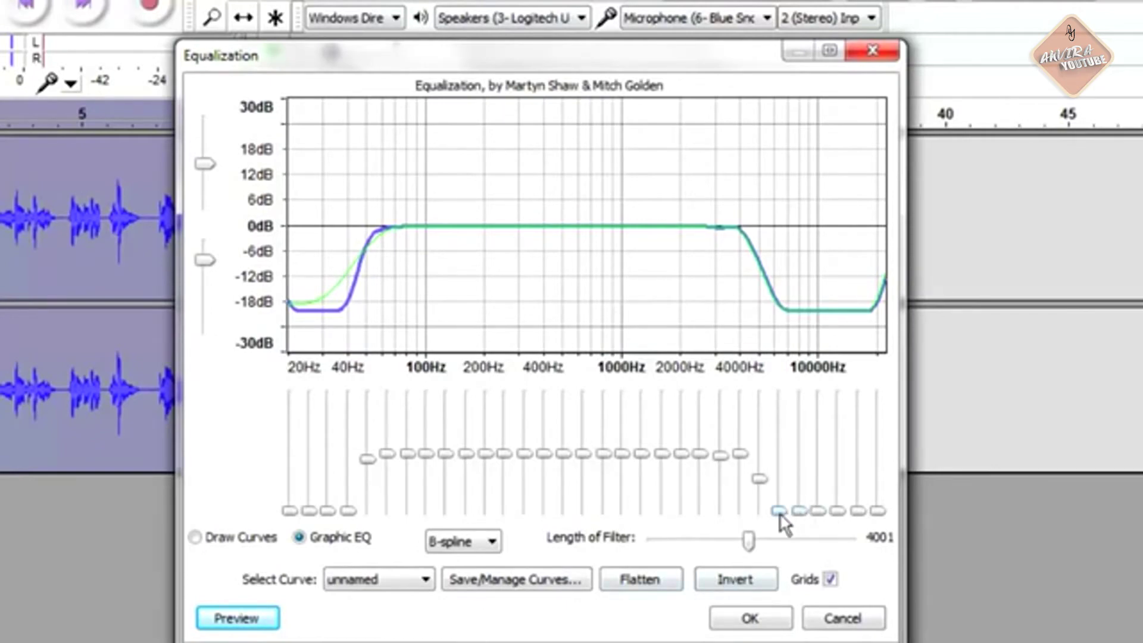
Step: Raise the graphic EQ's lowered high-frequency bands slightly, with 16 kHz at -18.0 dB, then preview and apply the equalization
drag(781, 513, 780, 503)
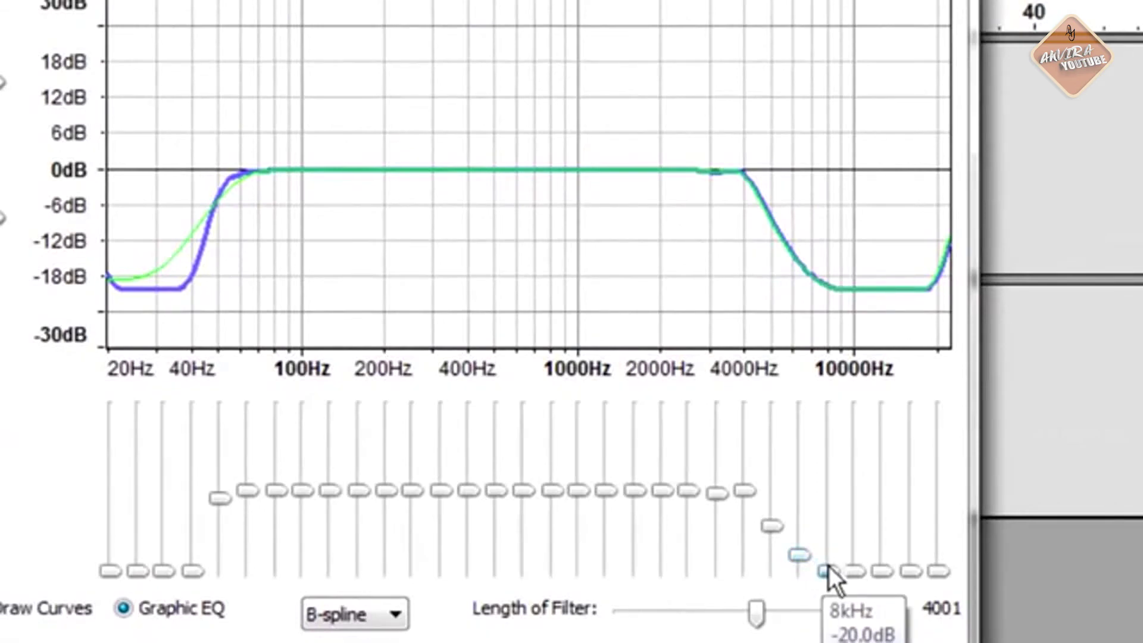
drag(829, 569, 913, 562)
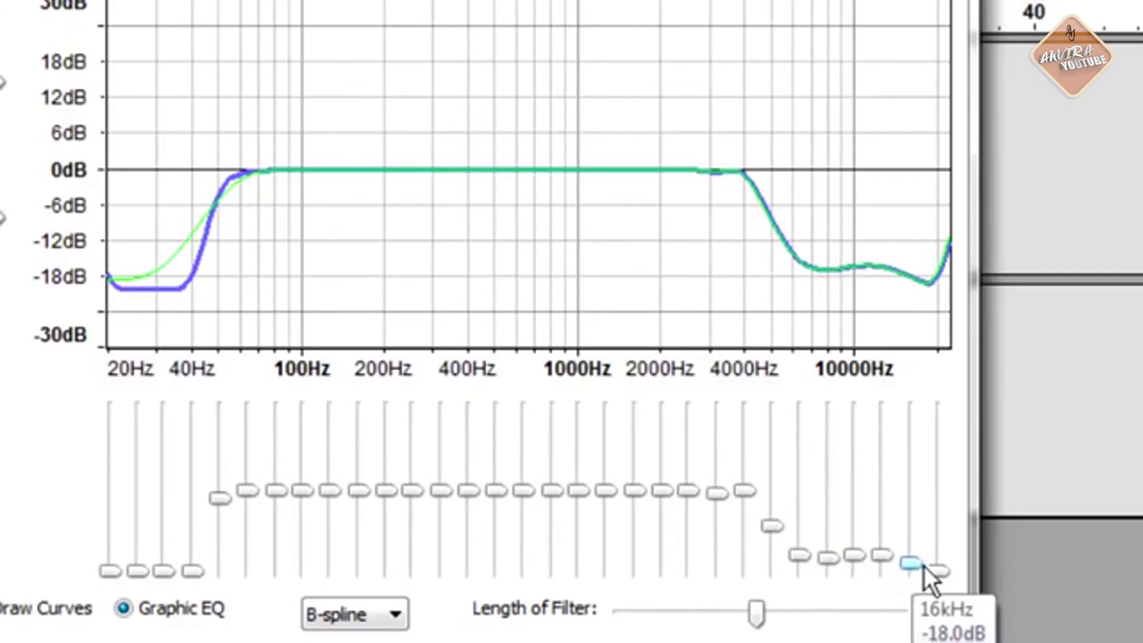
drag(937, 570, 937, 569)
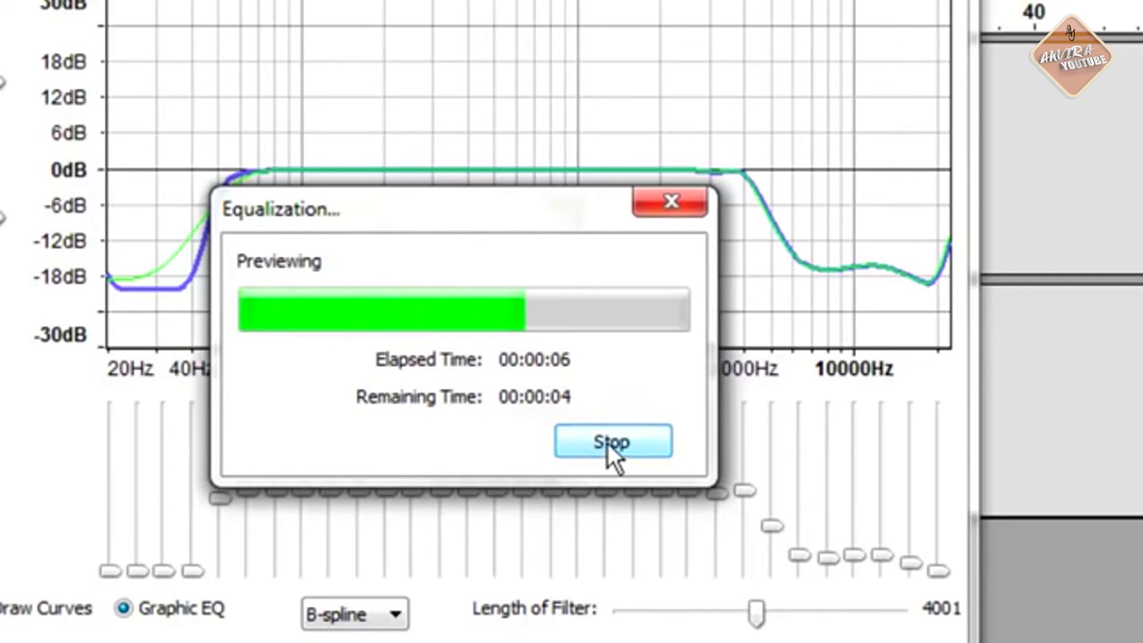
click(610, 441)
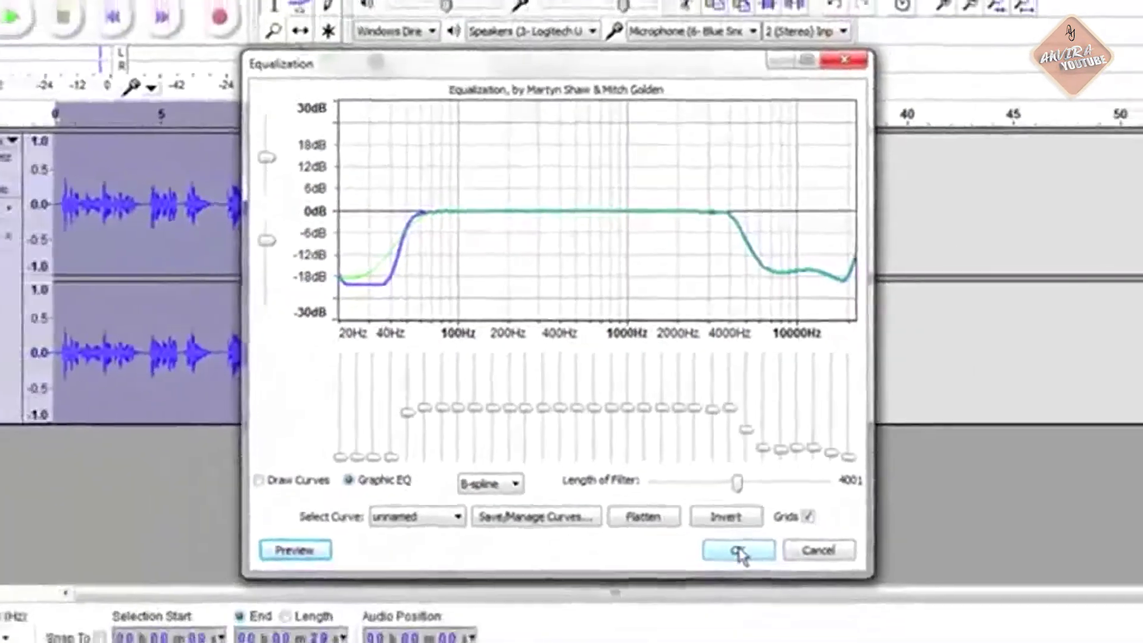
click(738, 550)
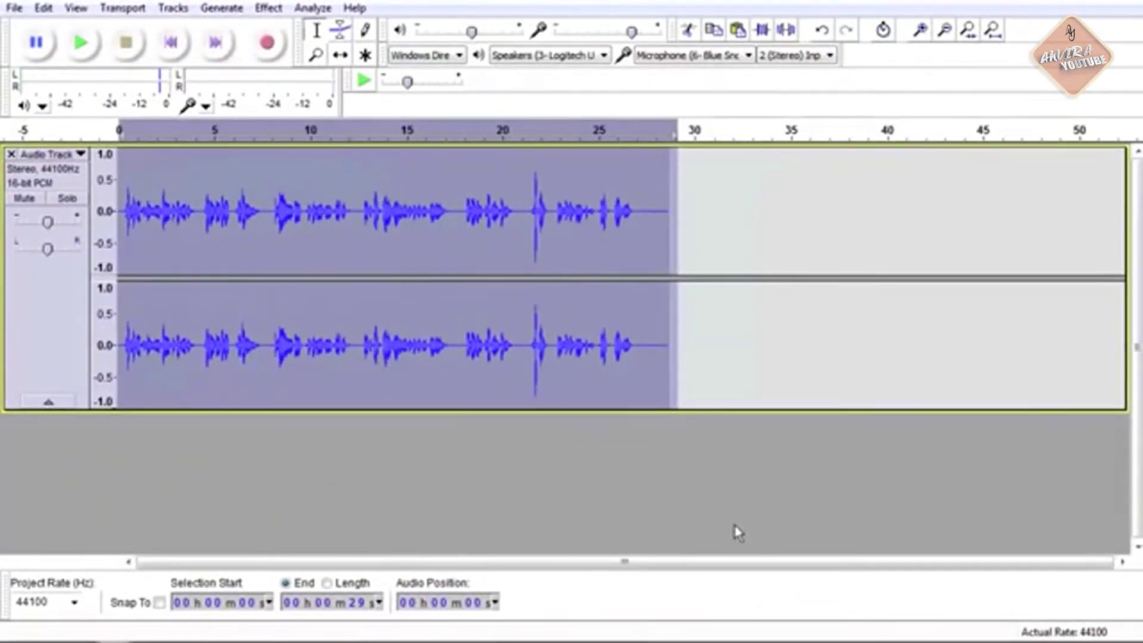
Step: Select the whole track from 0 to about 30 seconds, preview the Compressor with a -10 dB threshold and 2:1 ratio, and apply it
drag(698, 225, 89, 291)
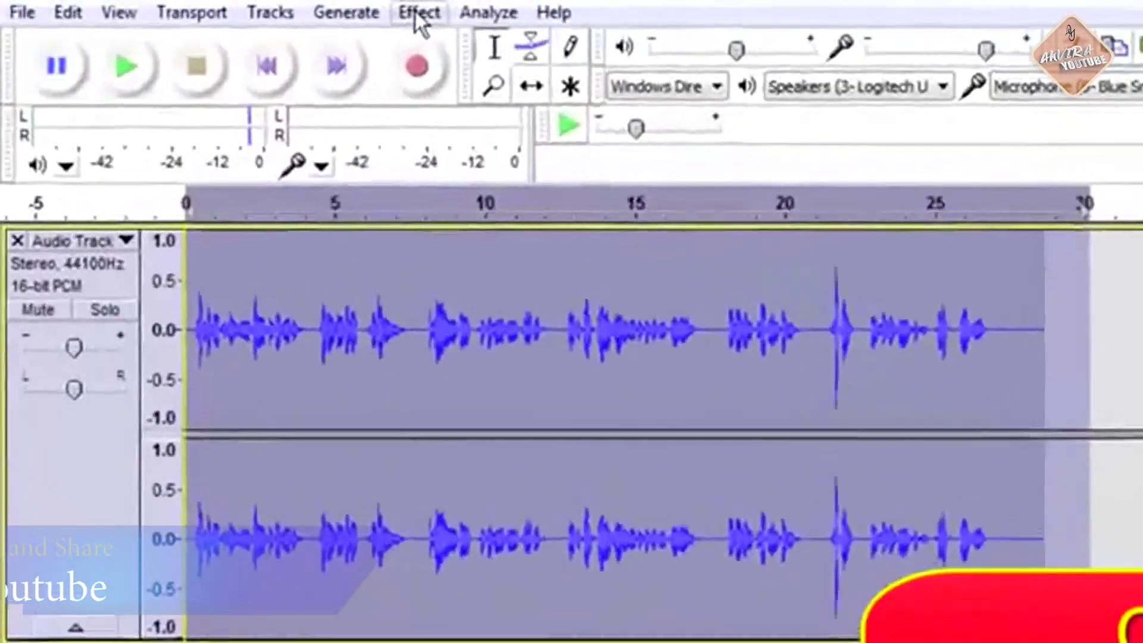
click(354, 12)
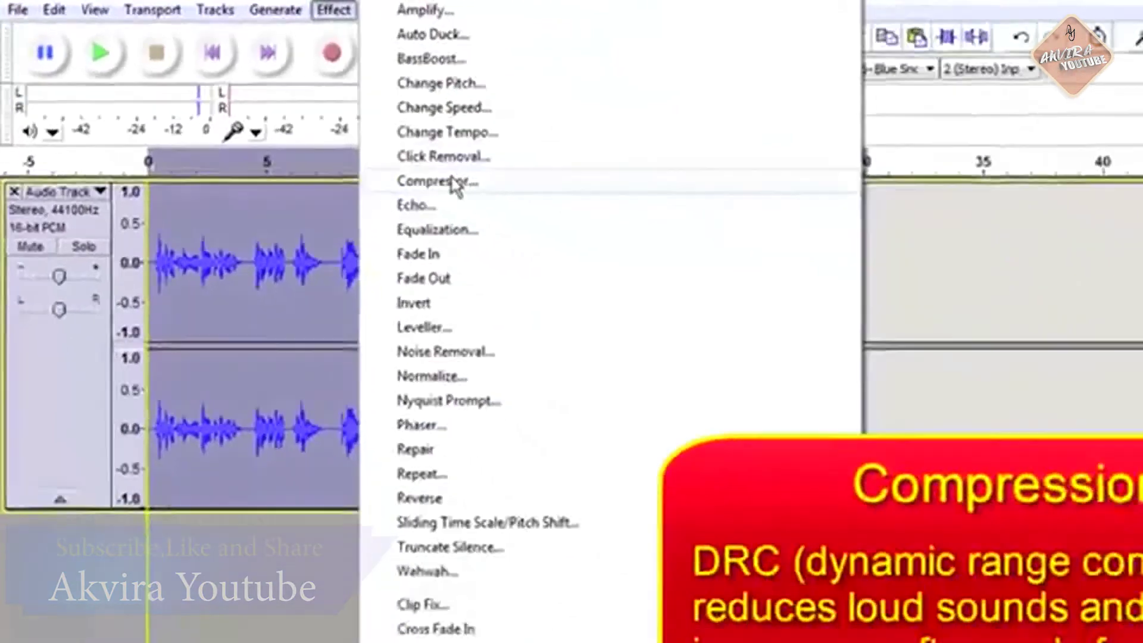
click(454, 182)
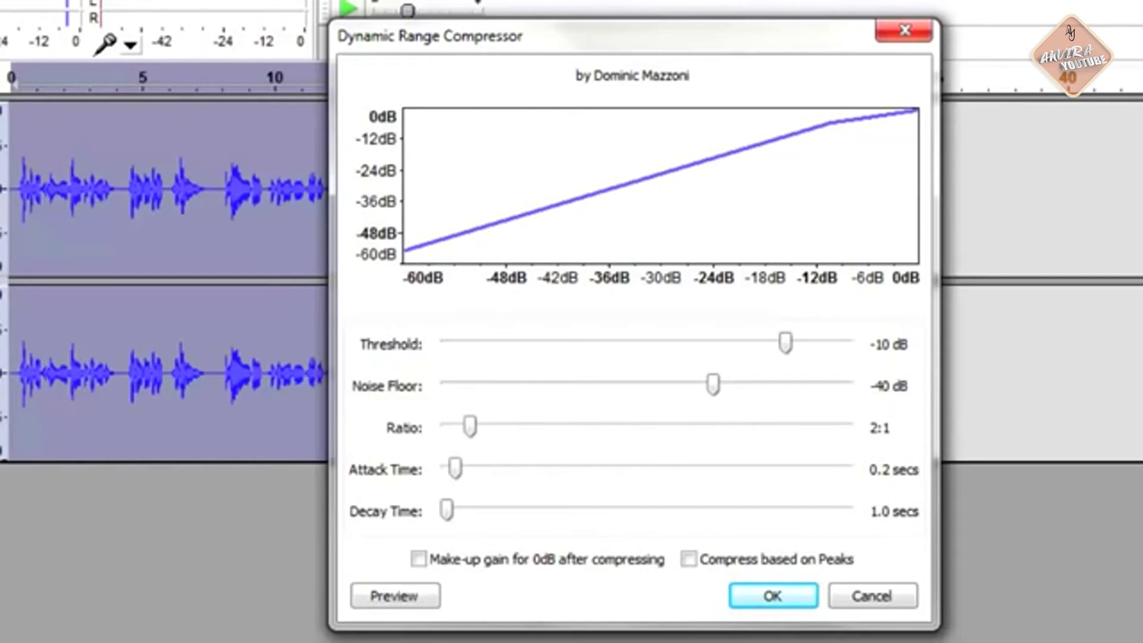
click(396, 593)
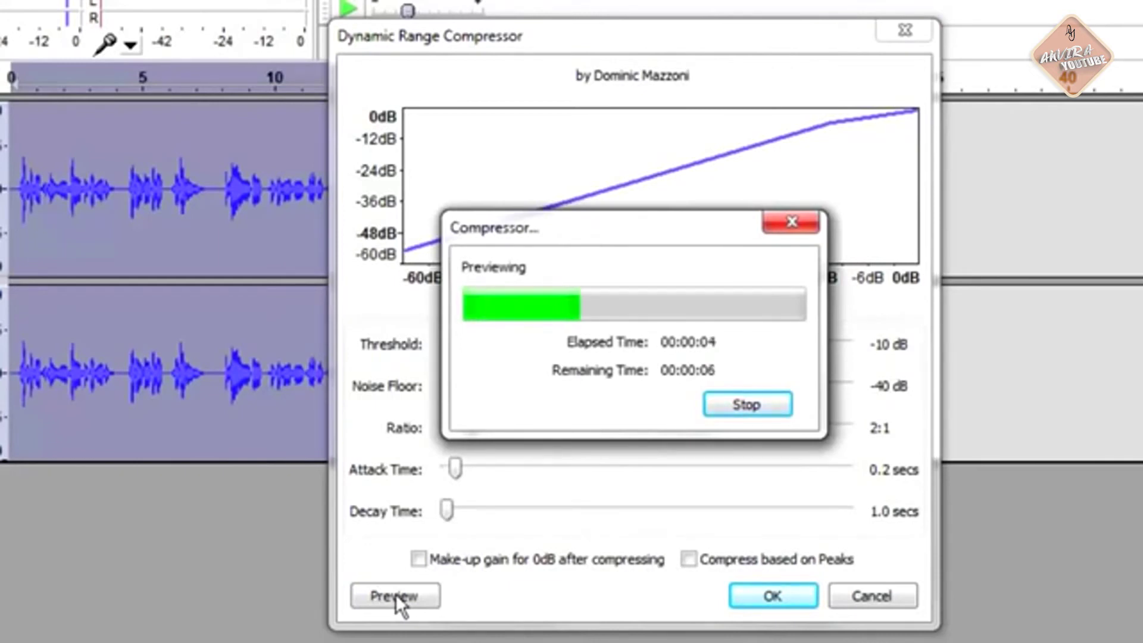
click(767, 407)
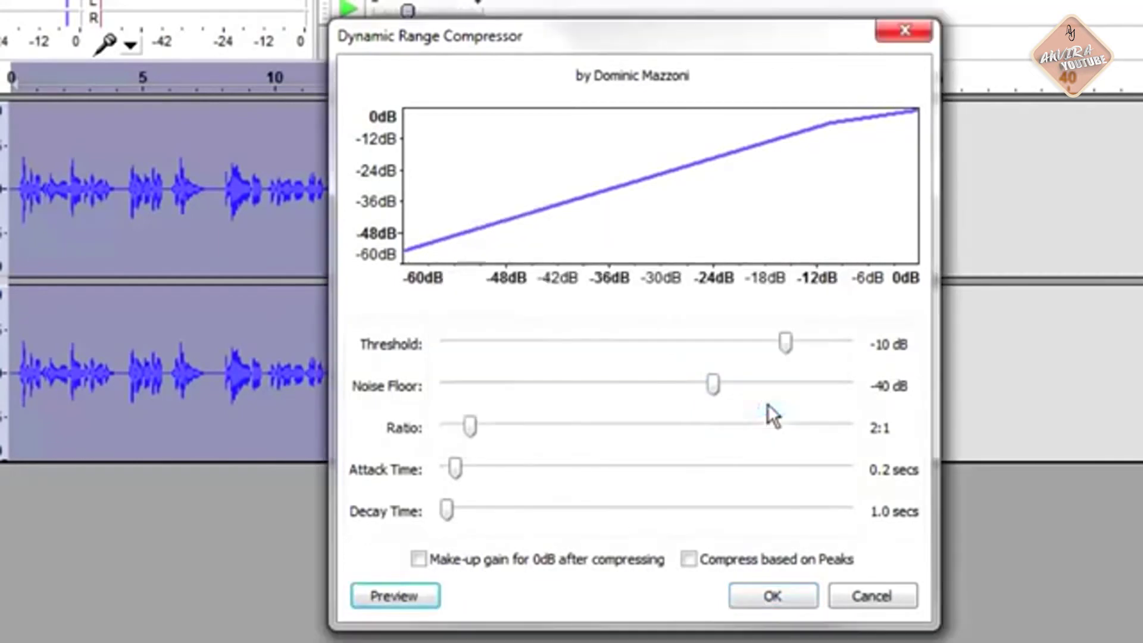
click(791, 592)
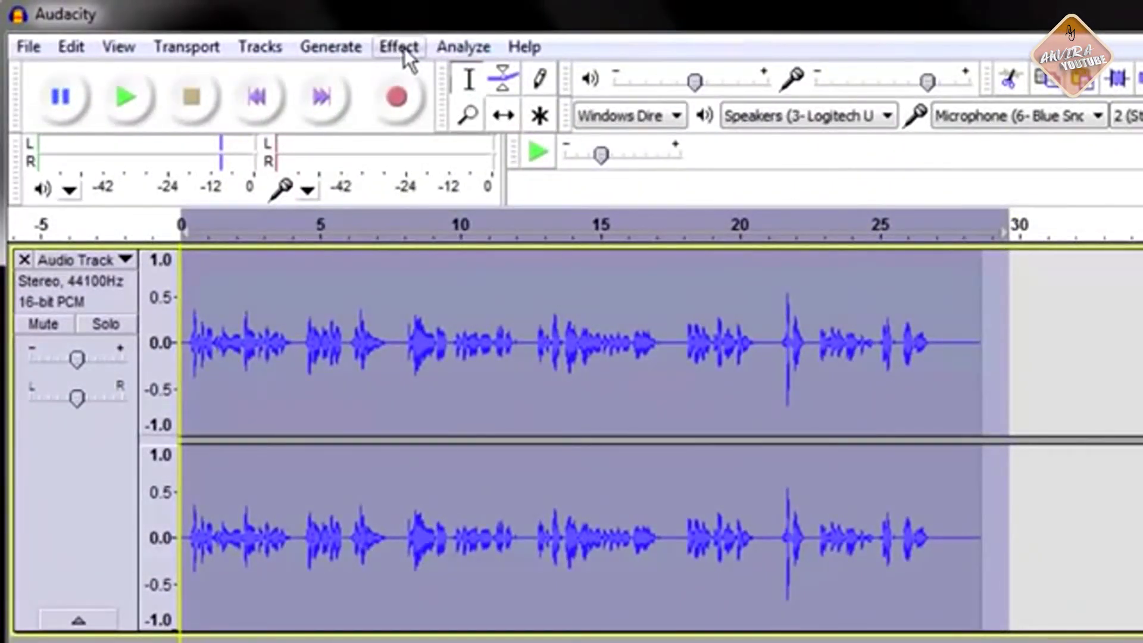
Step: Normalize the compressed track again to a maximum amplitude of -2.0 dB
click(399, 47)
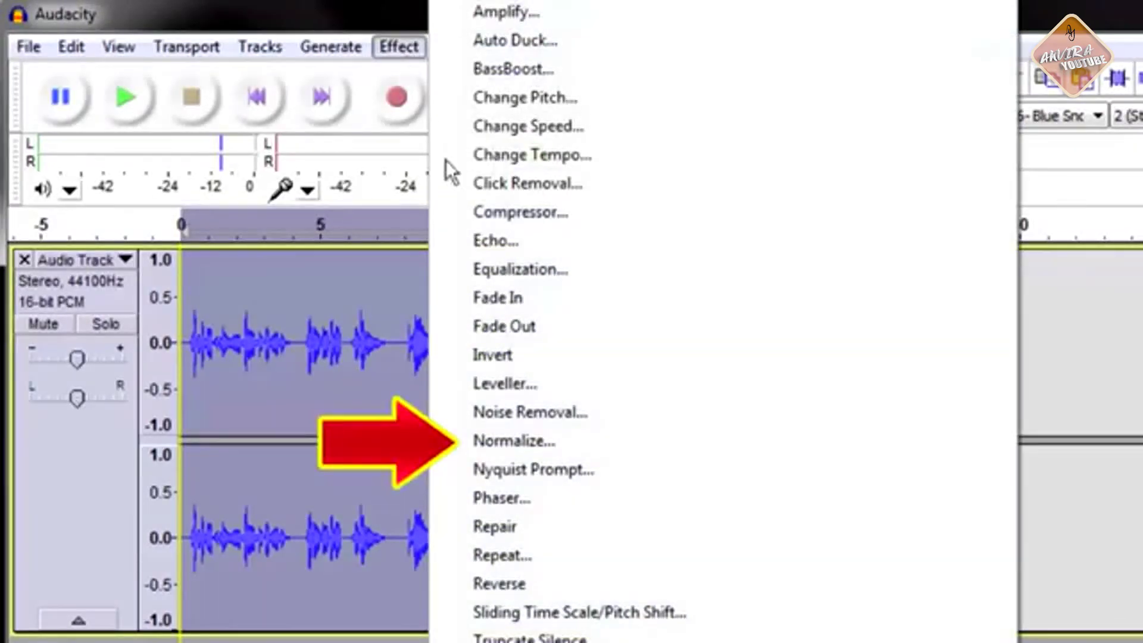
click(505, 441)
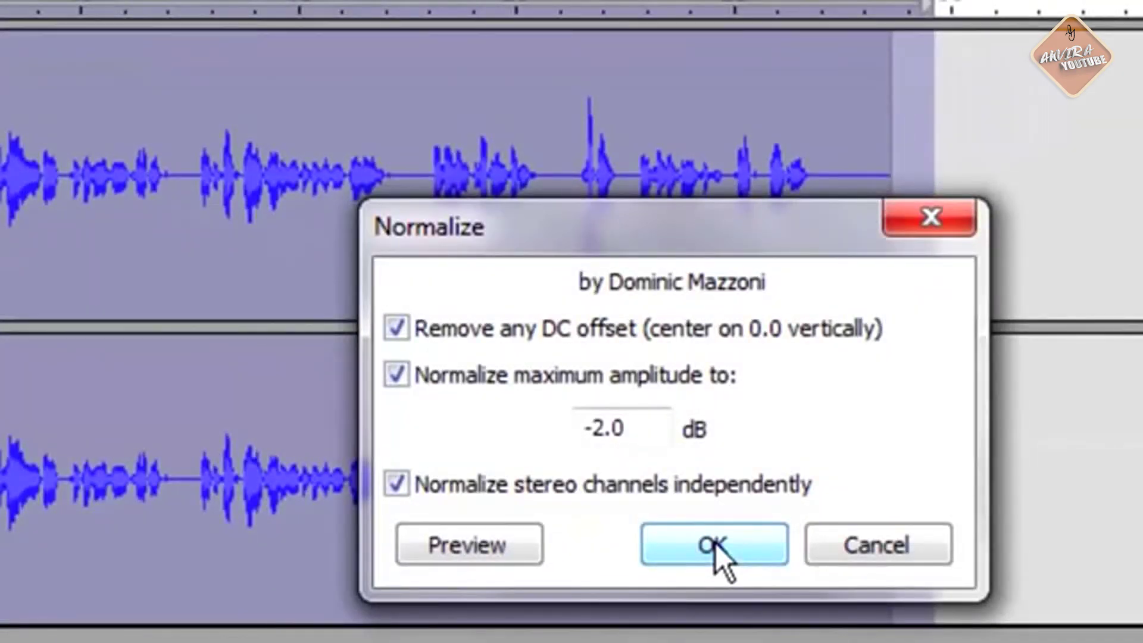
click(716, 543)
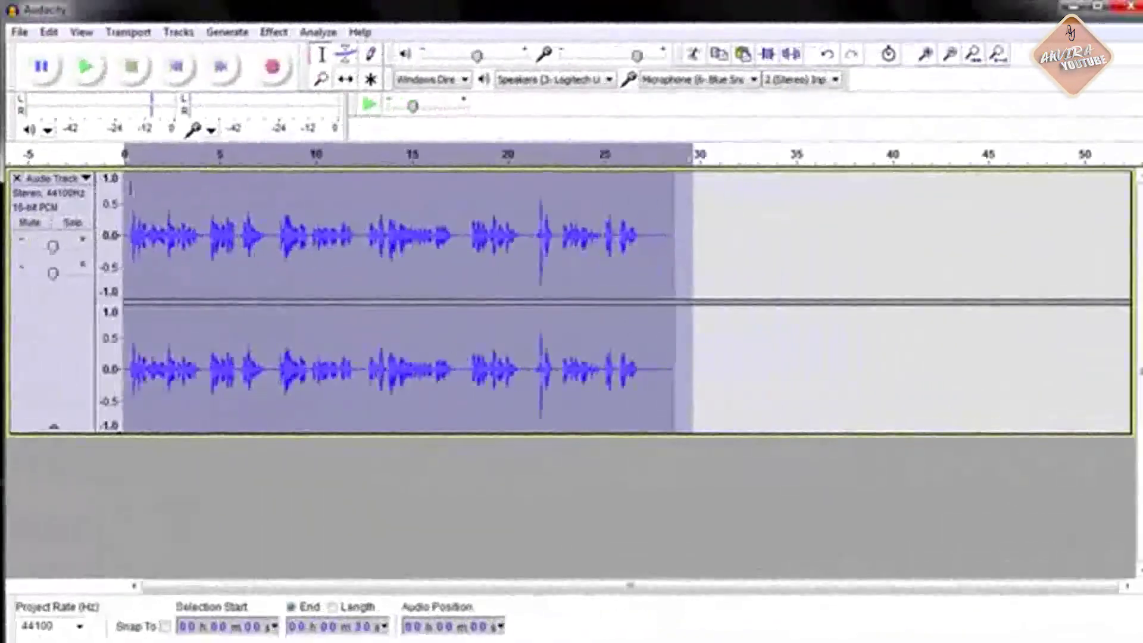
Step: Play the processed track from just before its first sound for about seven seconds and stop playback
click(130, 187)
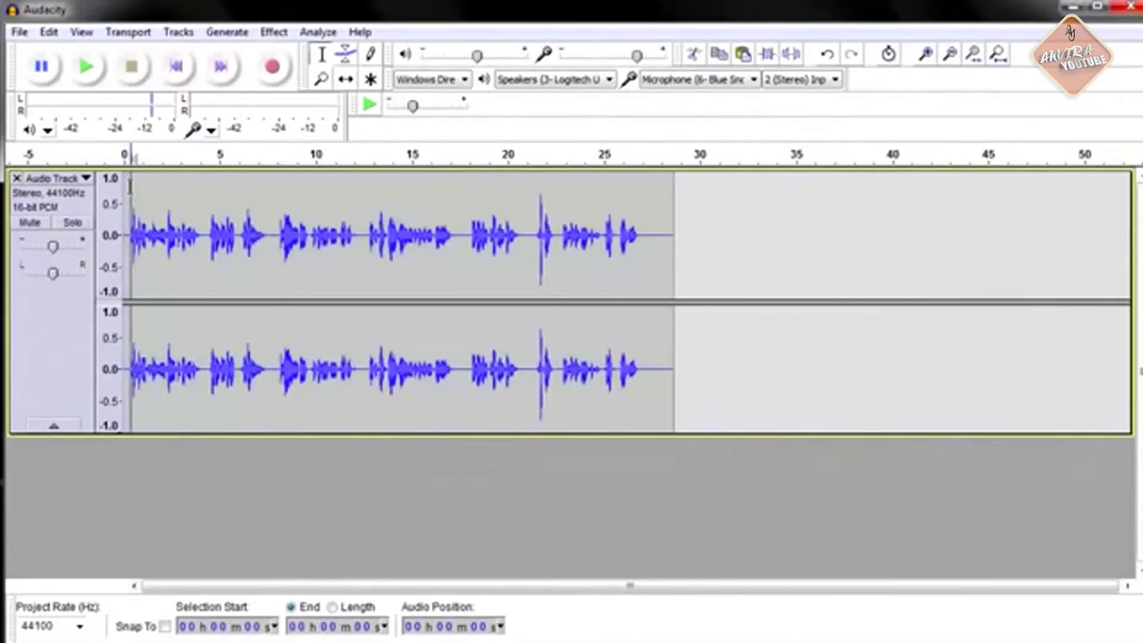
click(86, 67)
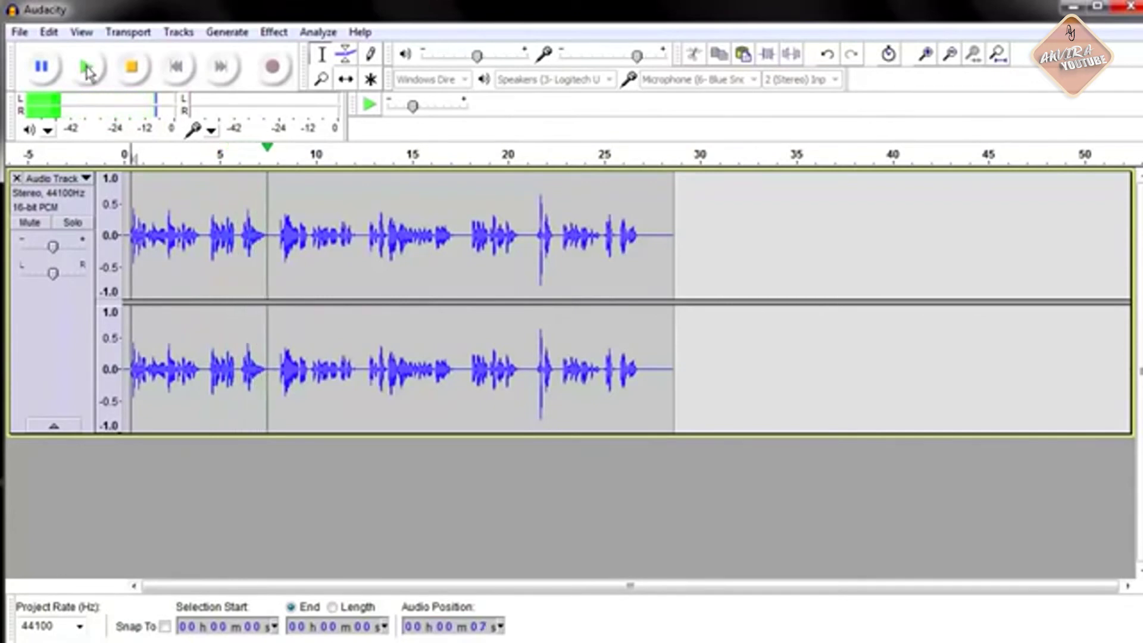
click(131, 66)
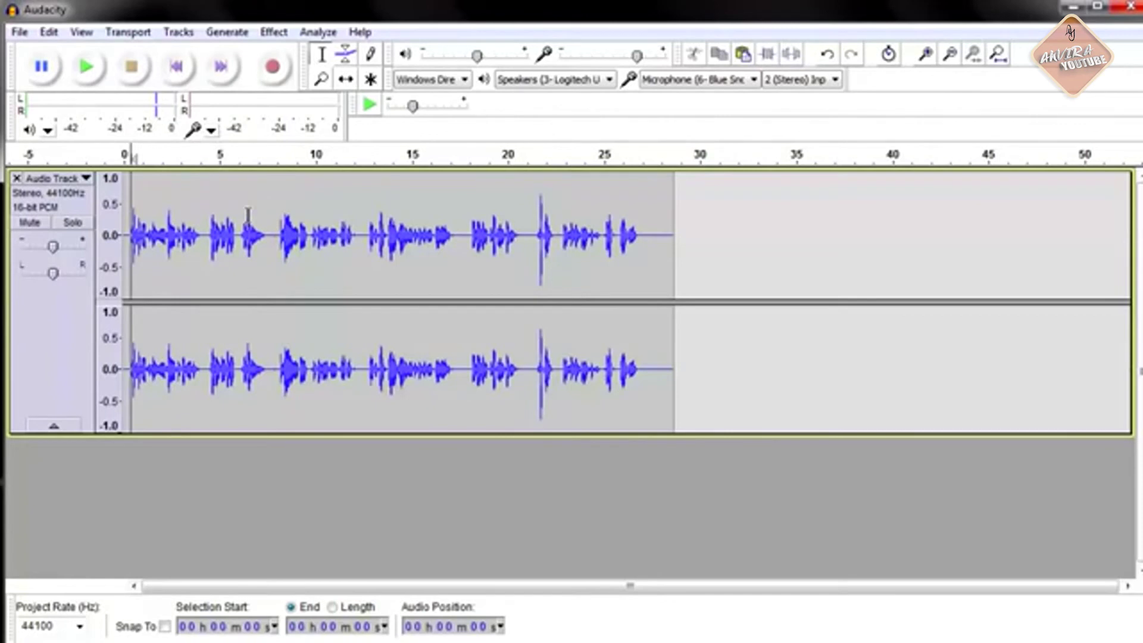
Step: Select the short spike in the voice track from about 6.47 to 6.52 seconds and play it back
click(250, 213)
click(248, 213)
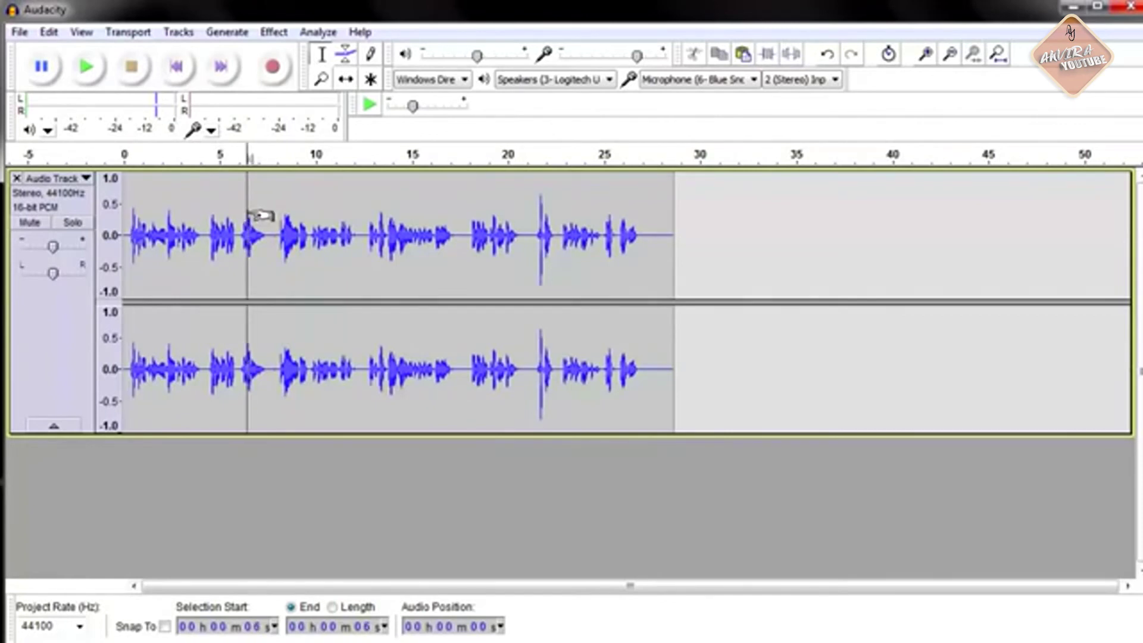
click(926, 55)
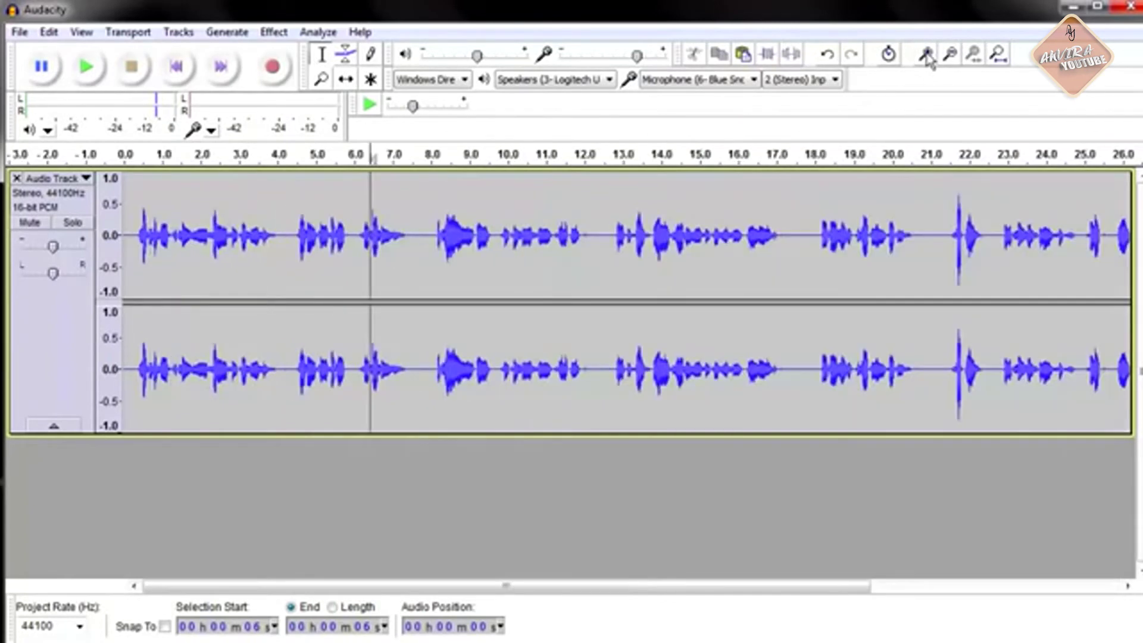
click(927, 55)
click(927, 55)
click(927, 55)
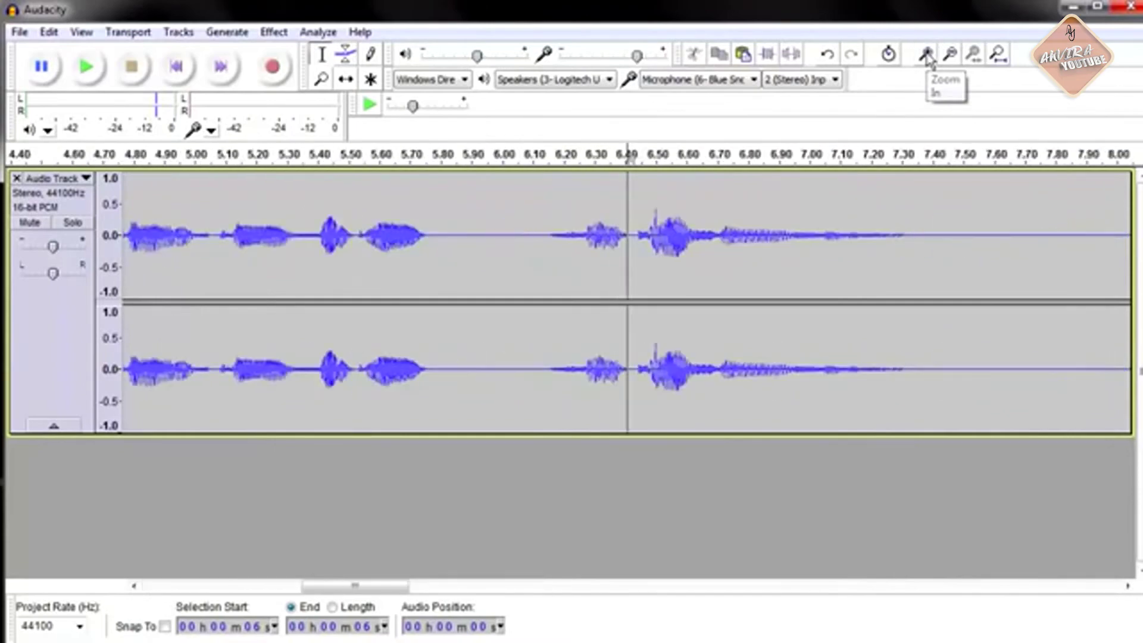
click(927, 56)
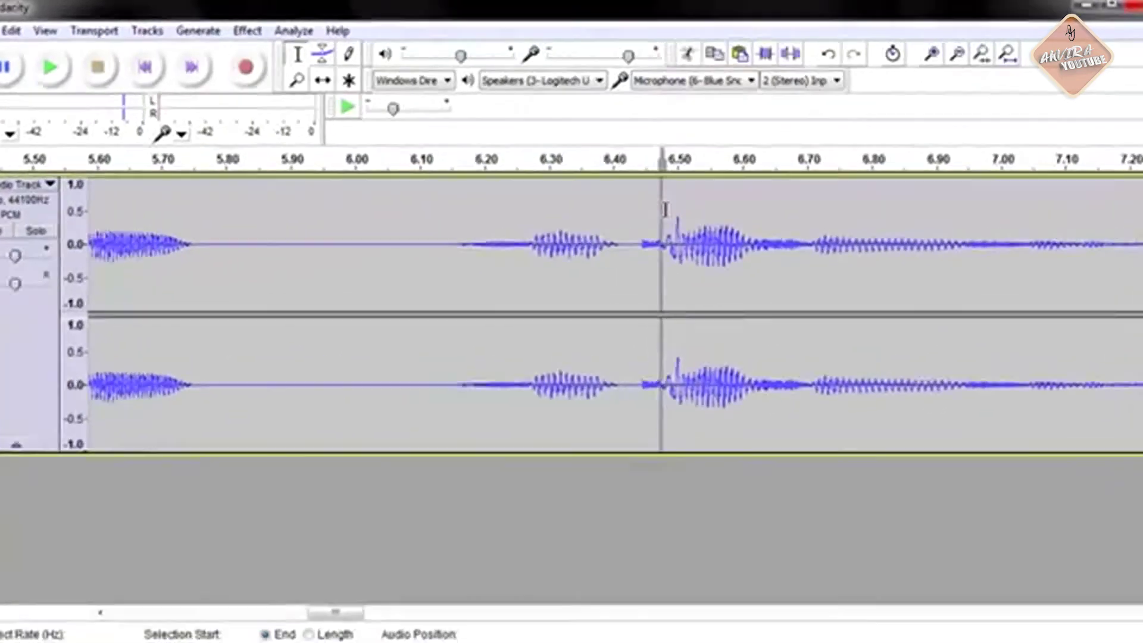
drag(666, 203, 697, 203)
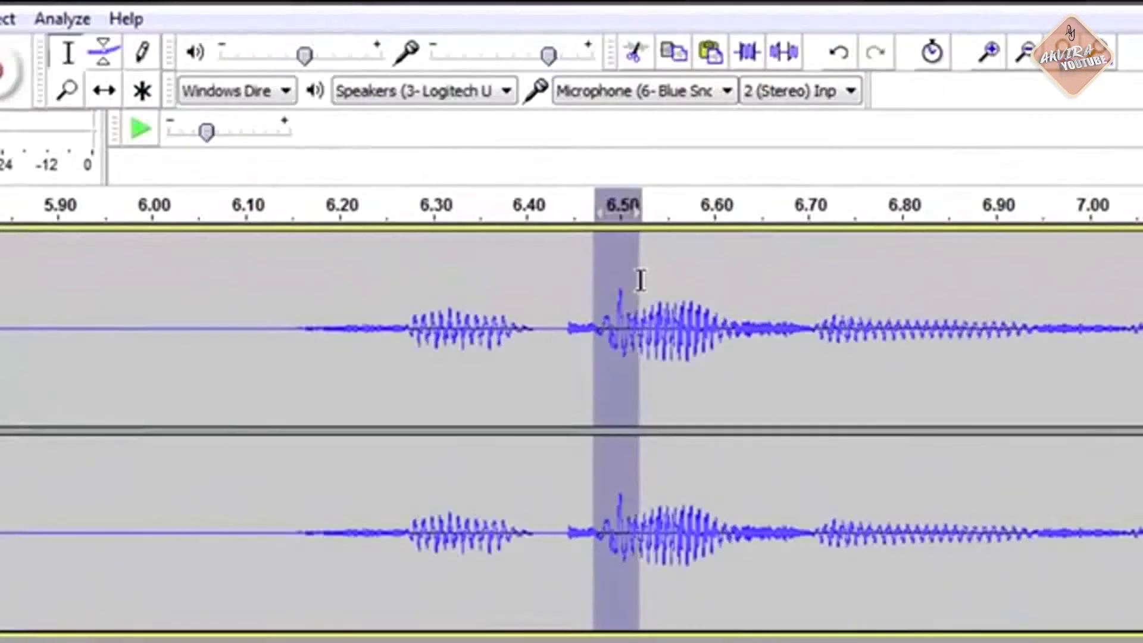
drag(640, 280, 643, 280)
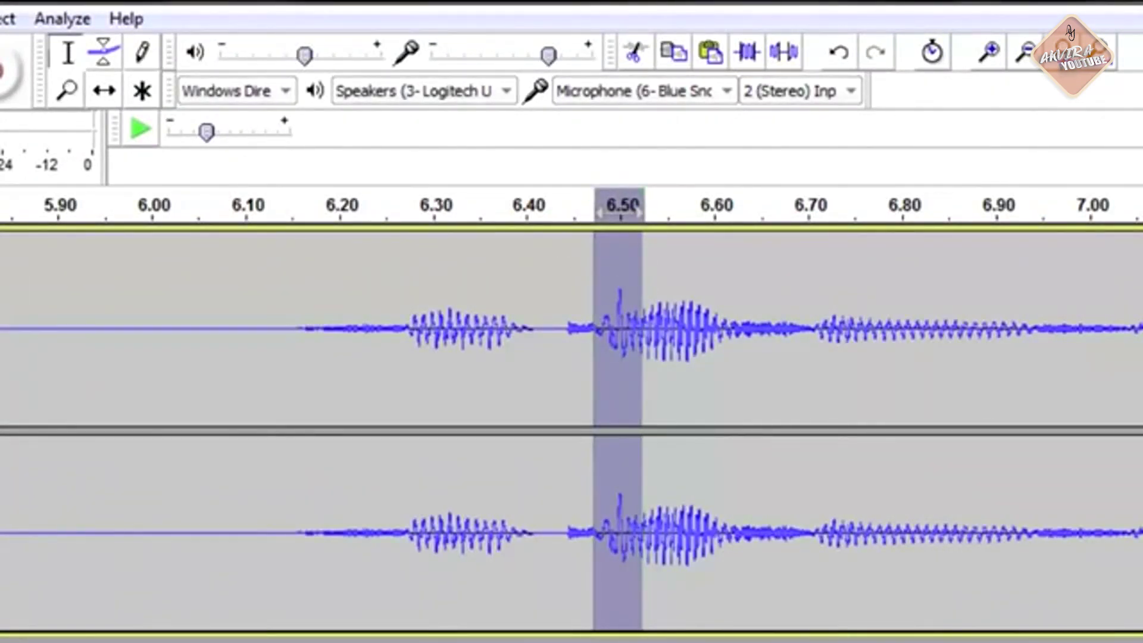
key(space)
Step: Narrow the selection to the spike's central waves, from about 6.491 to 6.513 seconds
drag(593, 255, 612, 271)
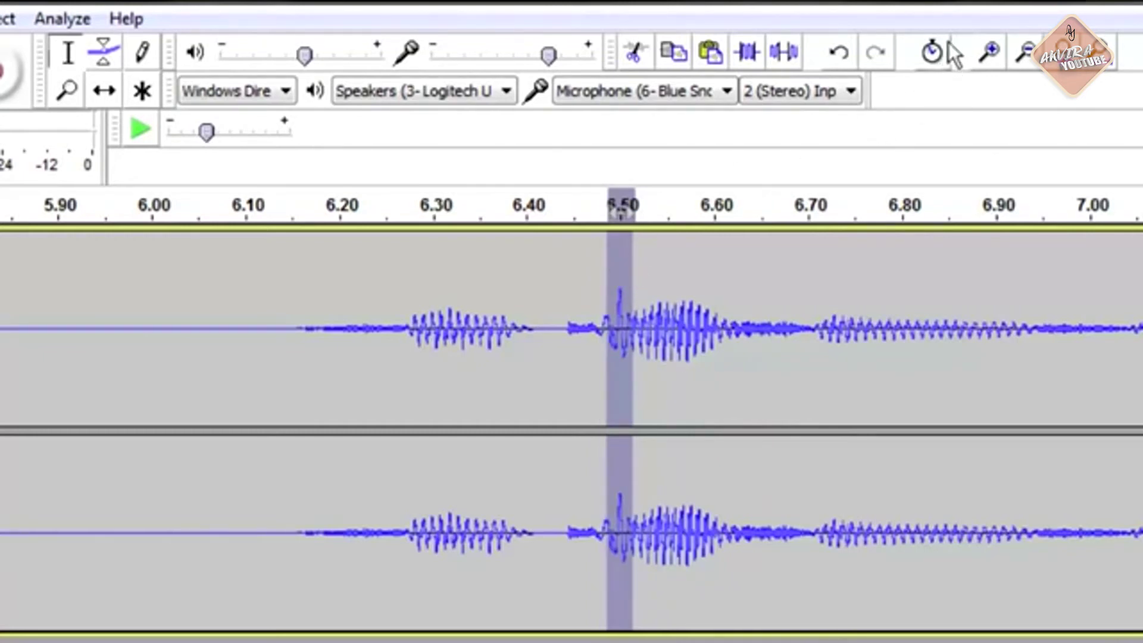
click(991, 52)
click(991, 52)
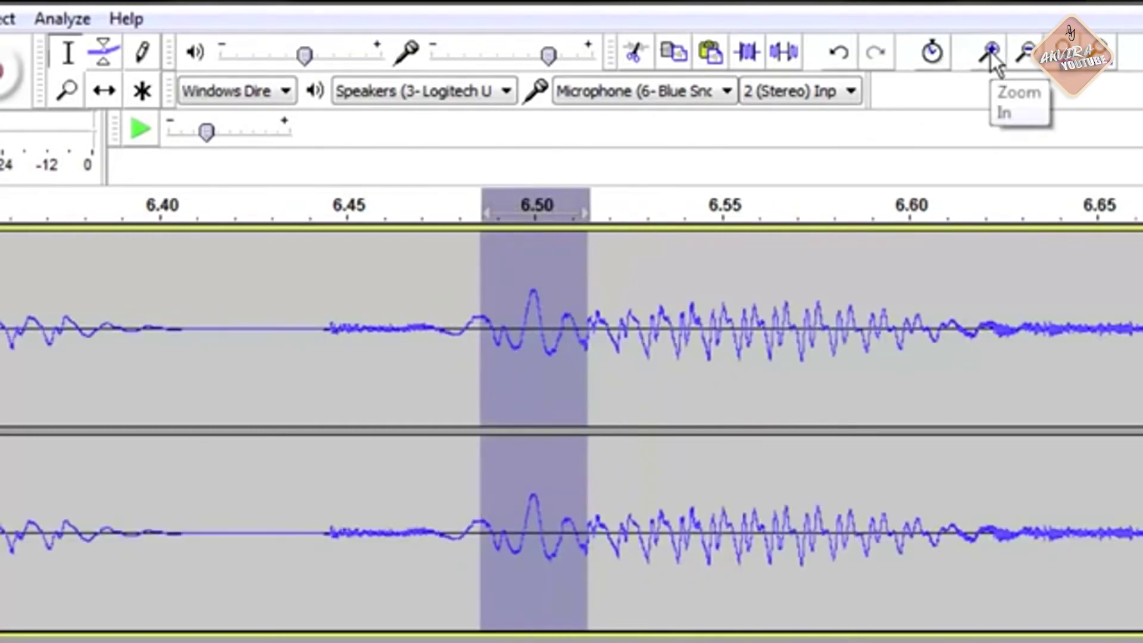
click(991, 52)
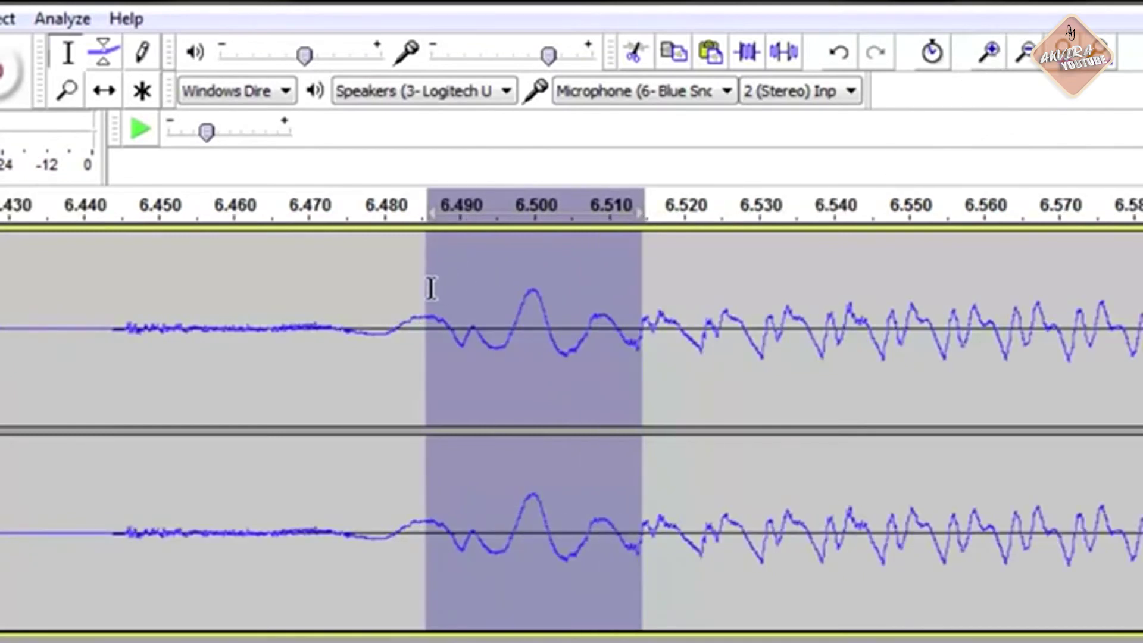
drag(437, 293, 468, 303)
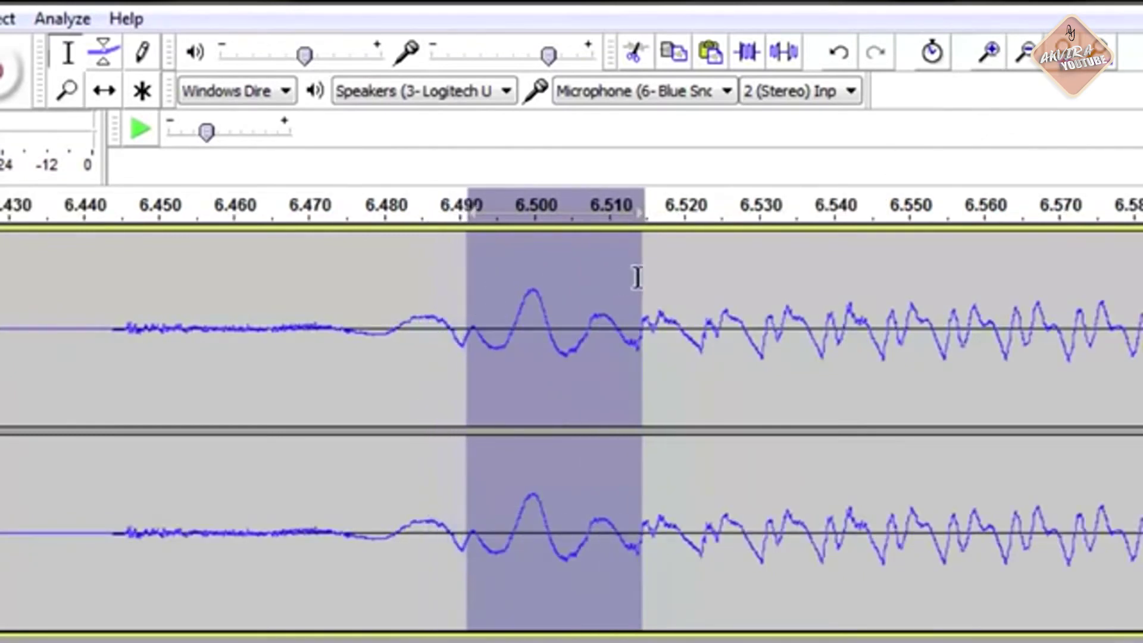
drag(638, 284, 633, 289)
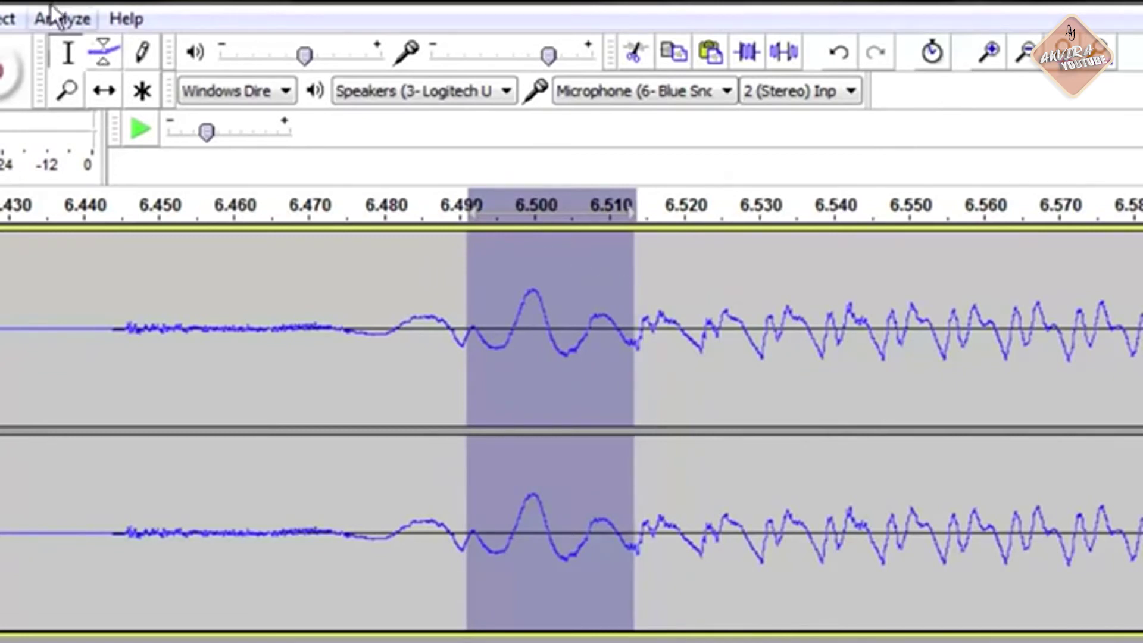
Step: Apply Amplify at -9.2 dB to the selected spike and play back the passage starting at about 6.444 seconds
click(5, 21)
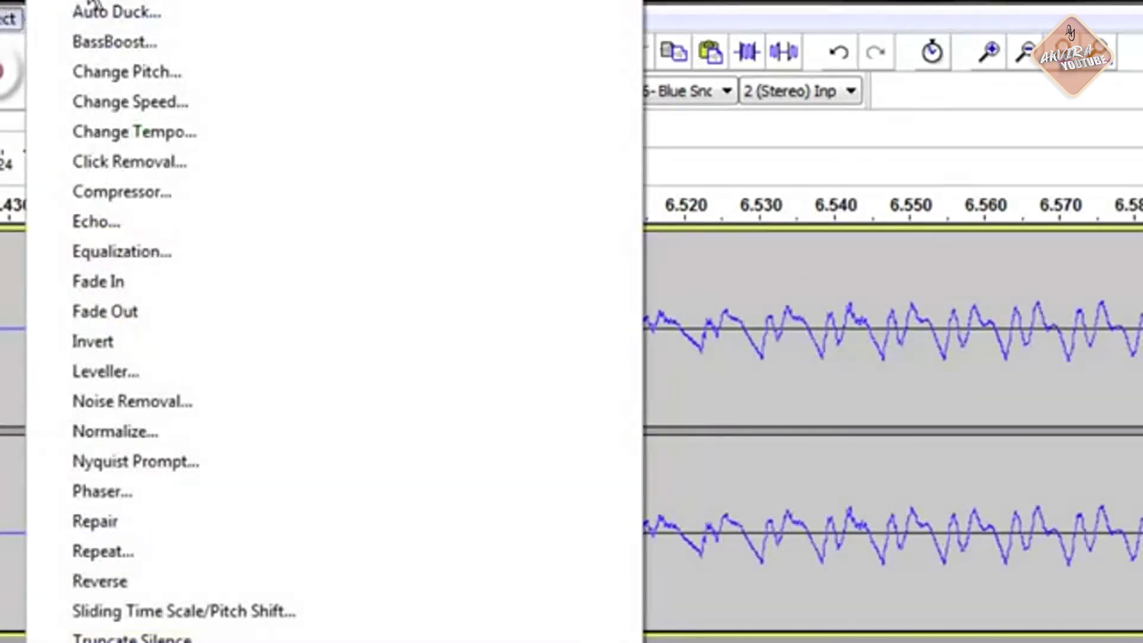
click(36, 1)
drag(484, 459, 422, 463)
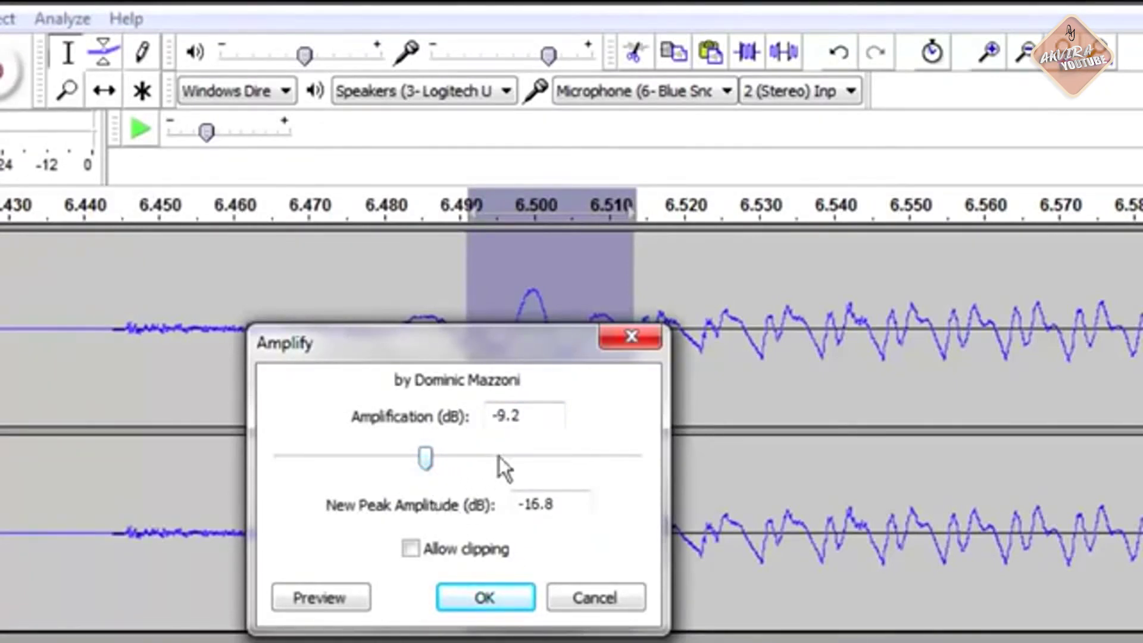
drag(502, 325, 99, 369)
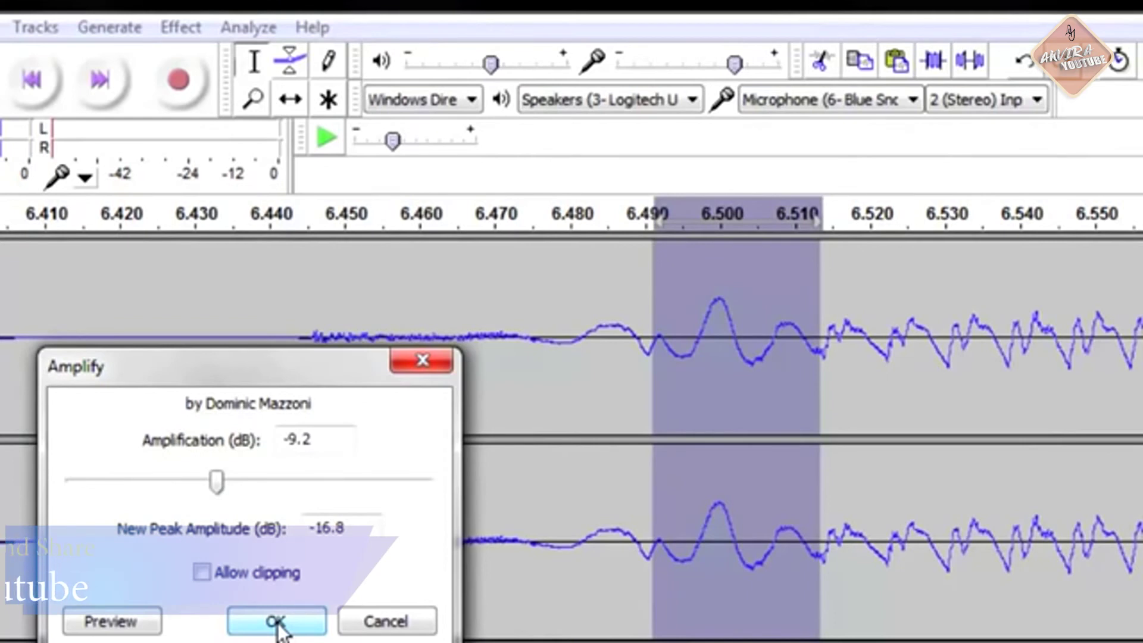
click(277, 623)
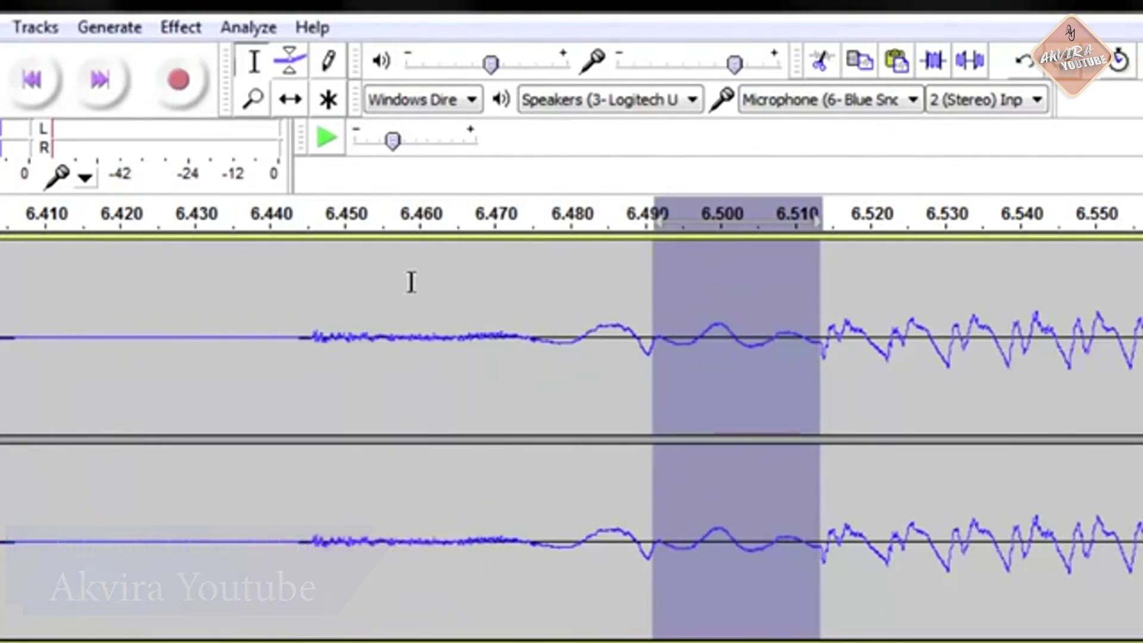
drag(302, 270, 1140, 334)
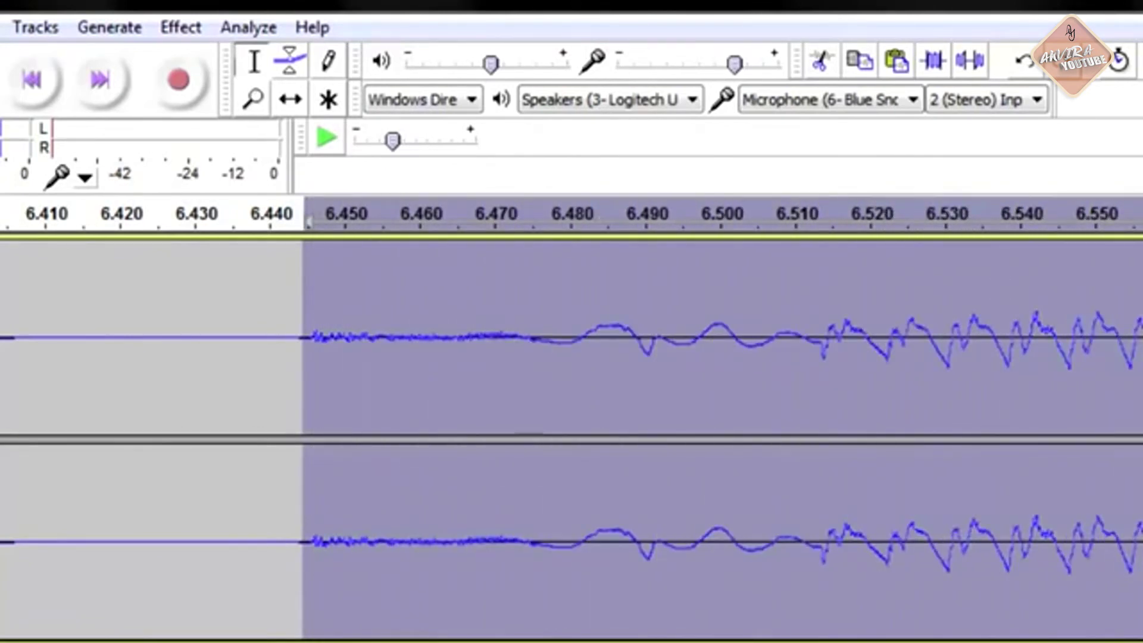
key(space)
Step: Select the wider area around the spike from about 6.478 to 6.515 seconds and apply Amplify at -11.2 dB
drag(558, 285, 832, 310)
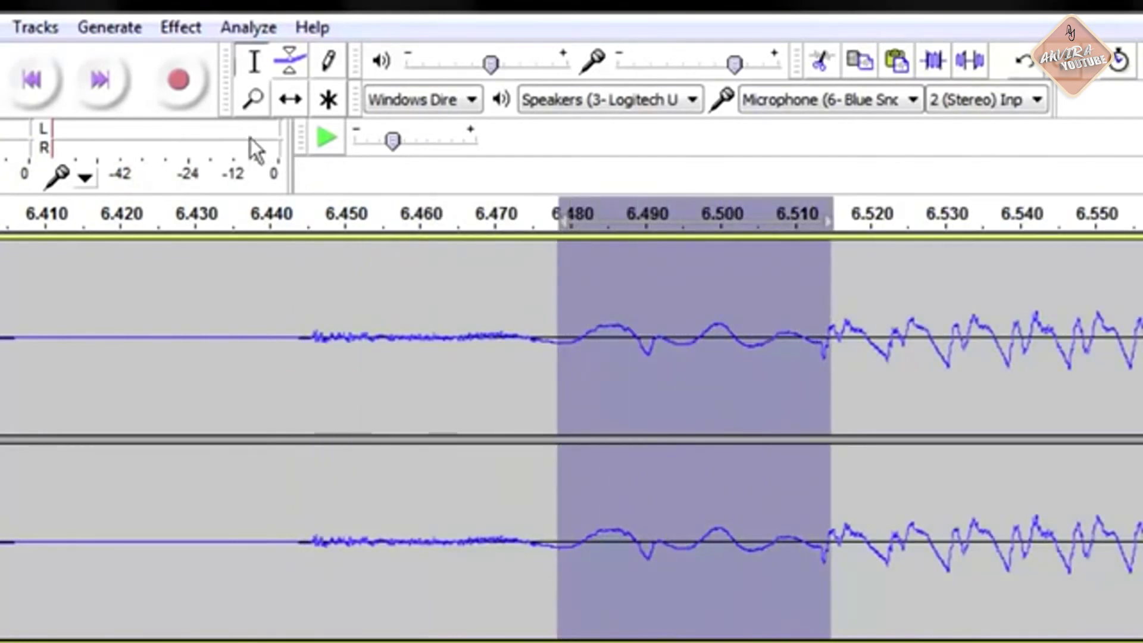
click(196, 27)
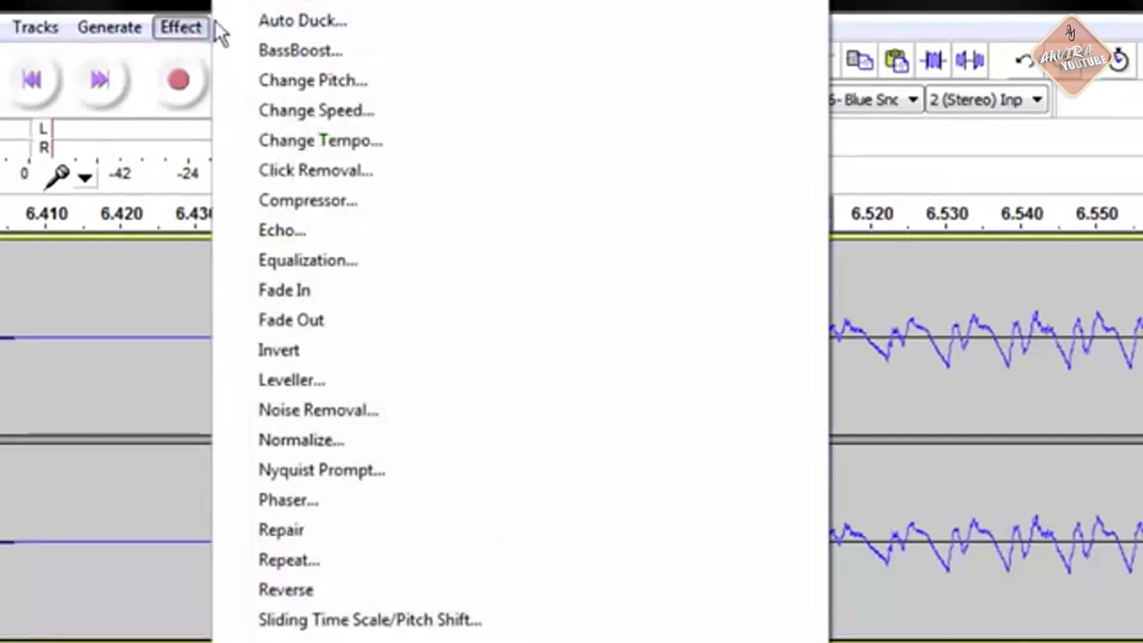
click(293, 3)
drag(692, 470, 610, 503)
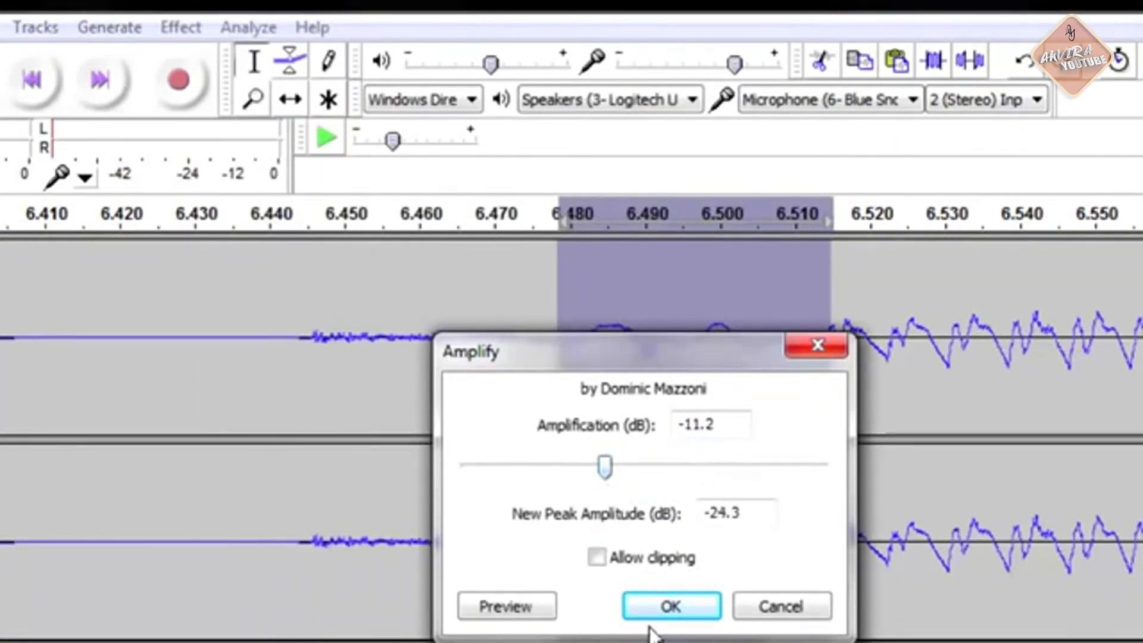
click(666, 607)
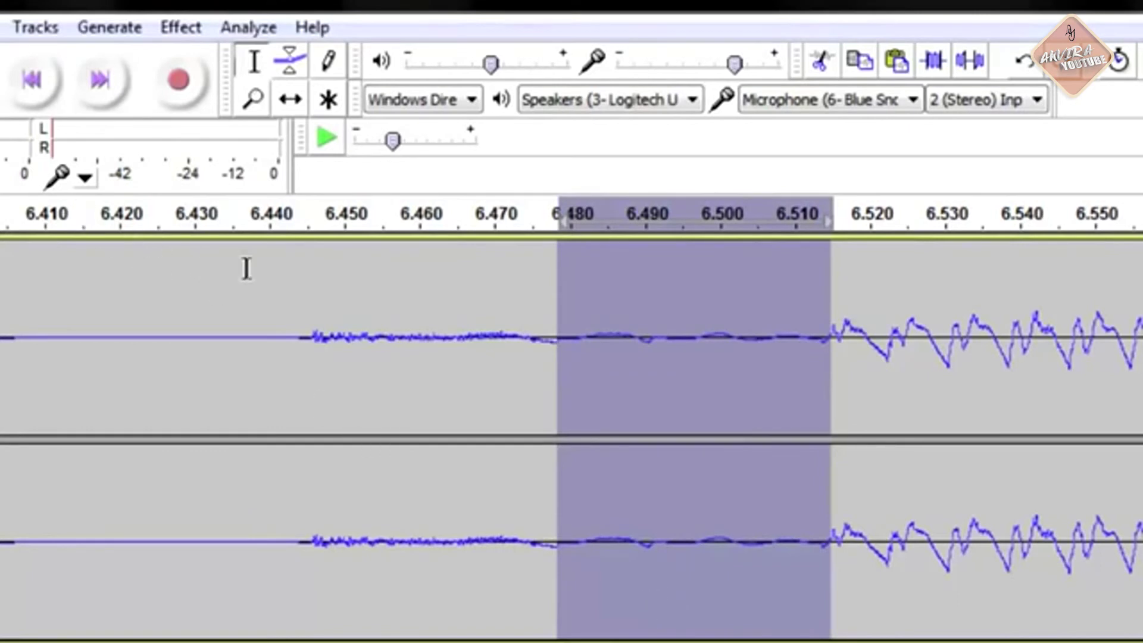
Step: Select the treated passage from about 6.43 to 6.58 seconds and check its level against the surrounding speech
click(272, 277)
drag(194, 293, 1142, 387)
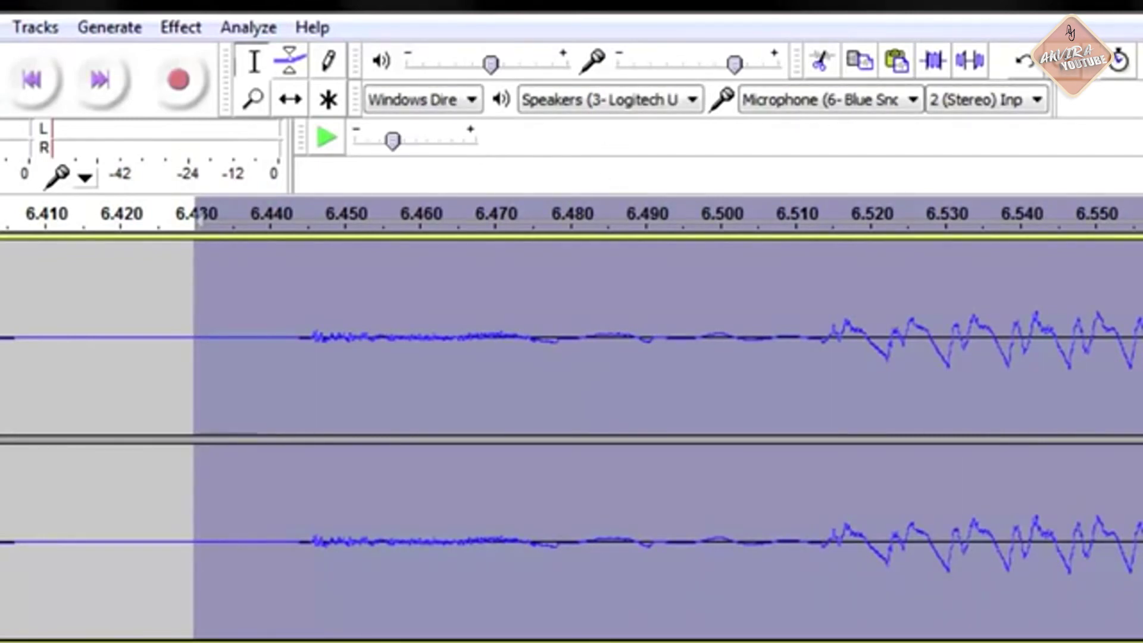
key(ctrl+3)
key(ctrl+3)
key(ctrl+3)
key(ctrl+3)
key(ctrl+3)
key(ctrl+3)
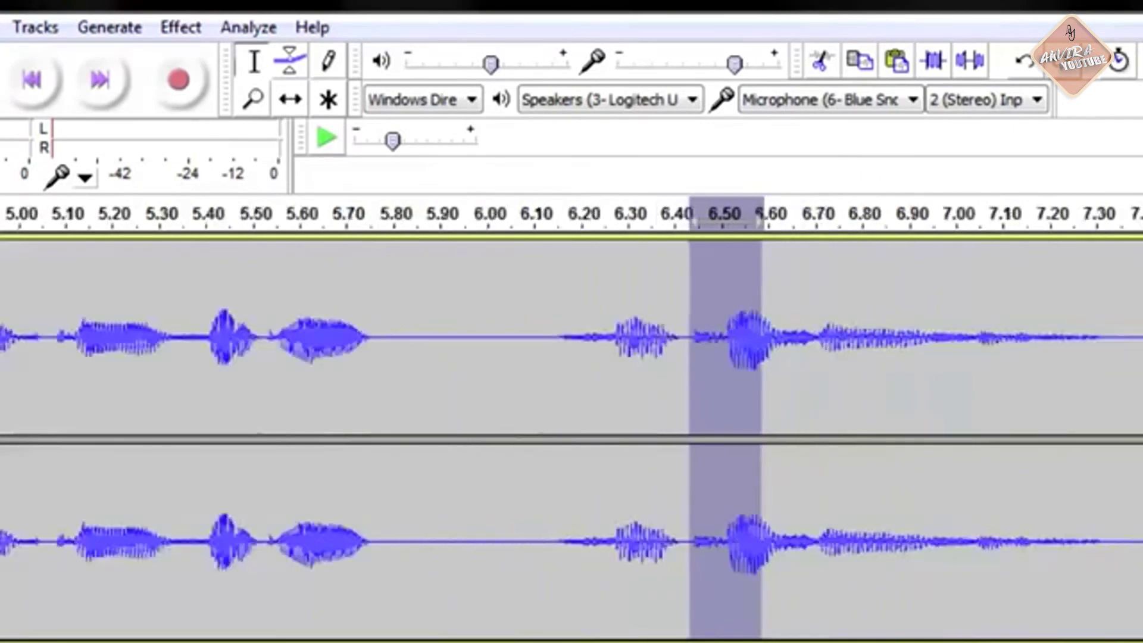
key(ctrl+3)
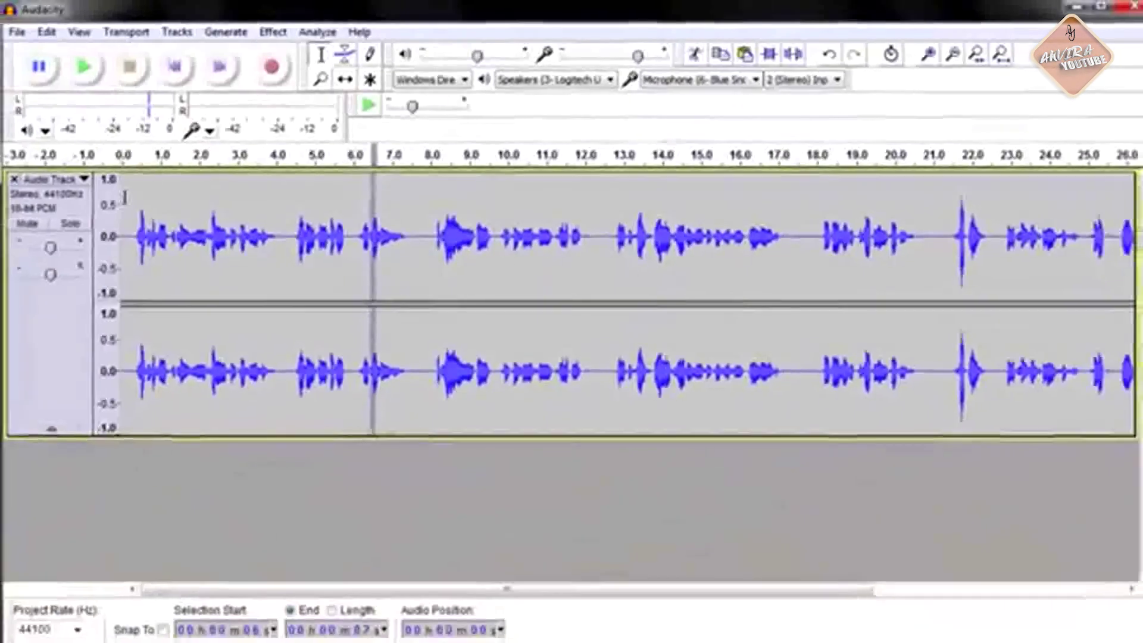
Step: Play the track from near its start, mark the pause at about 12.5 seconds and stop playback
click(125, 196)
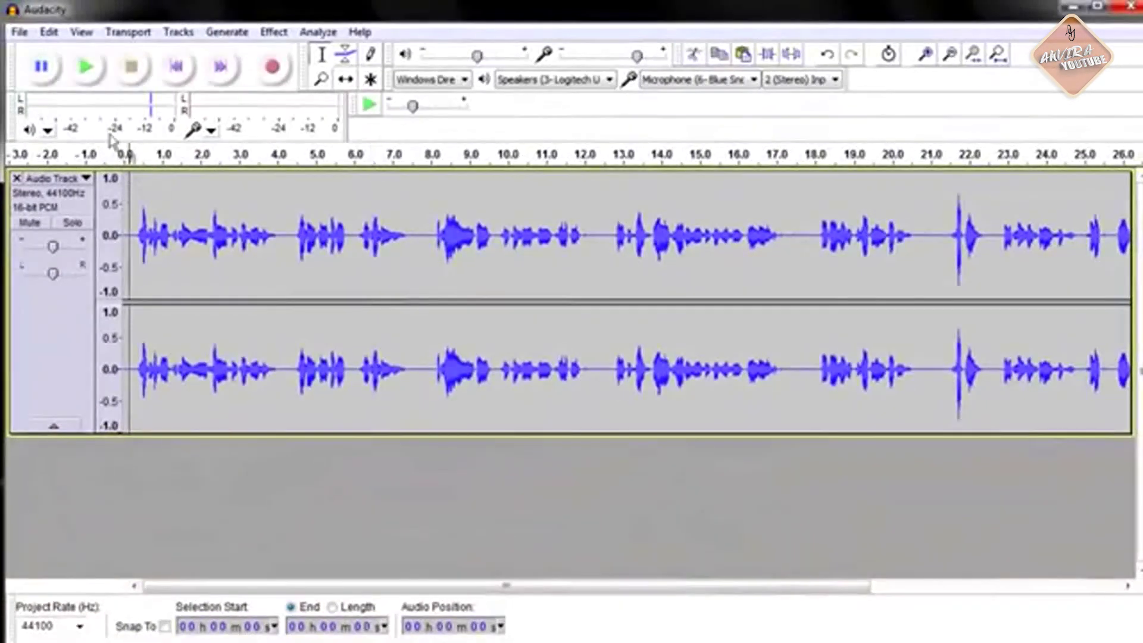
click(84, 68)
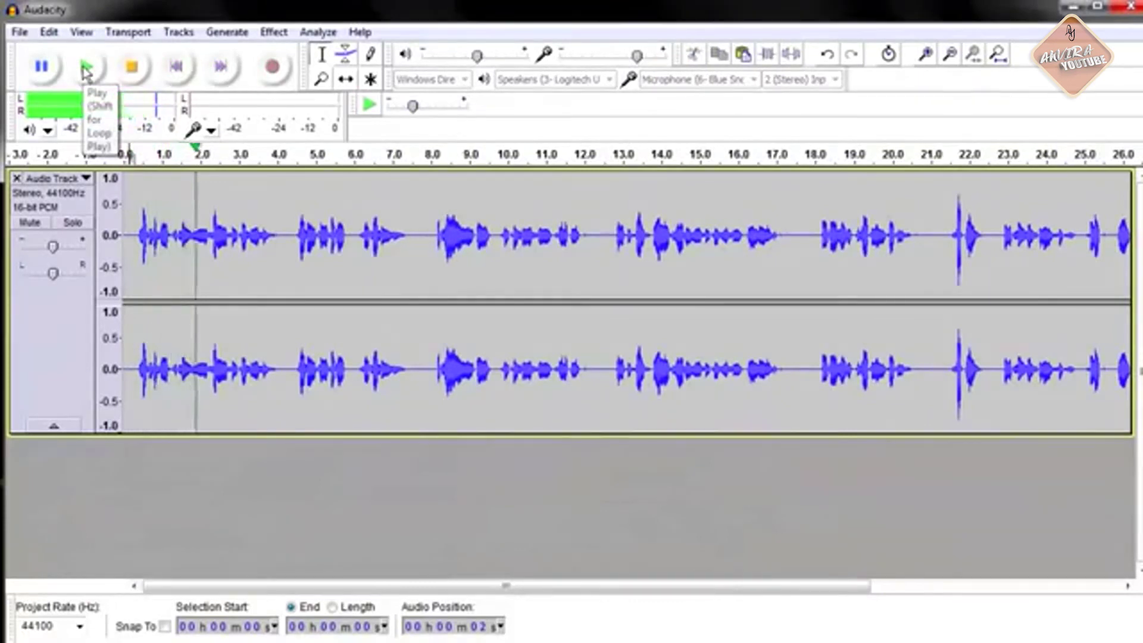
click(929, 55)
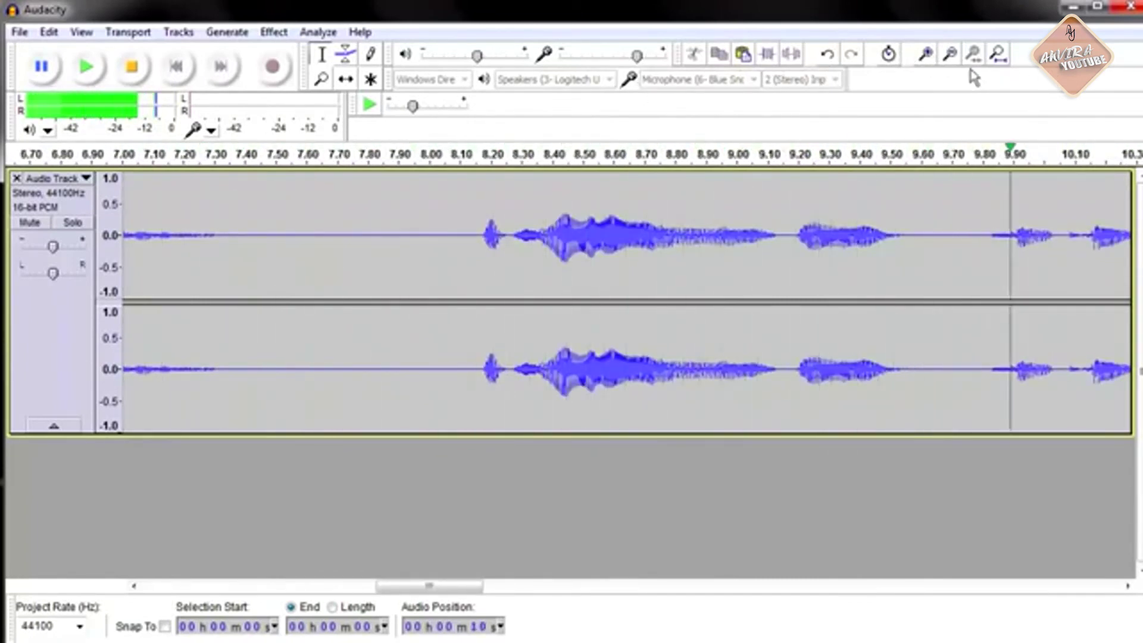
click(952, 54)
click(951, 54)
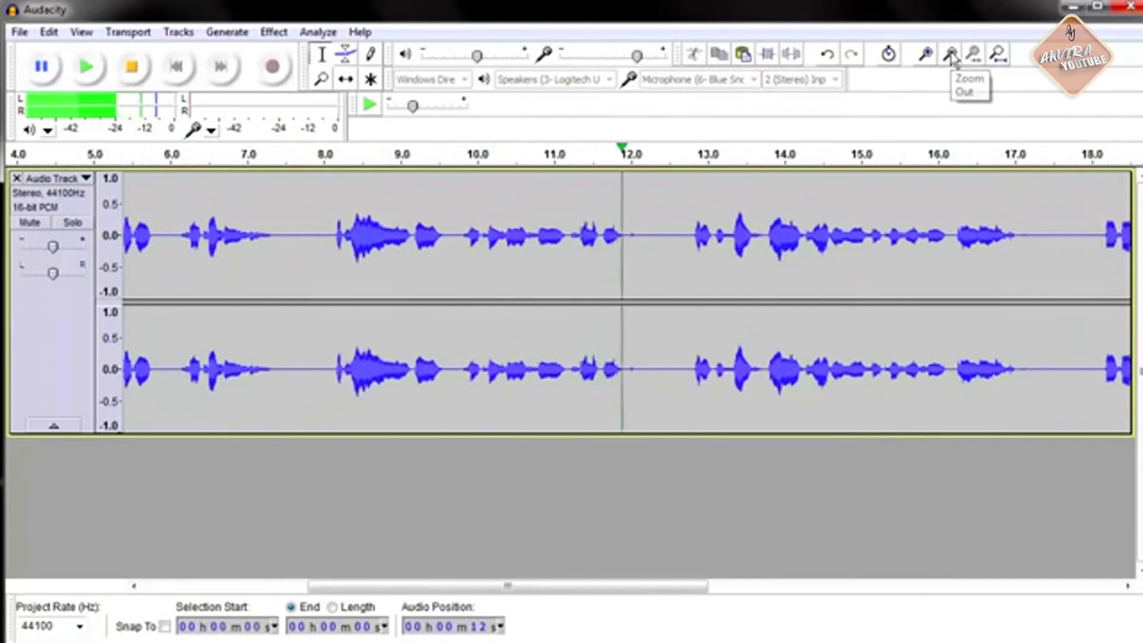
click(952, 55)
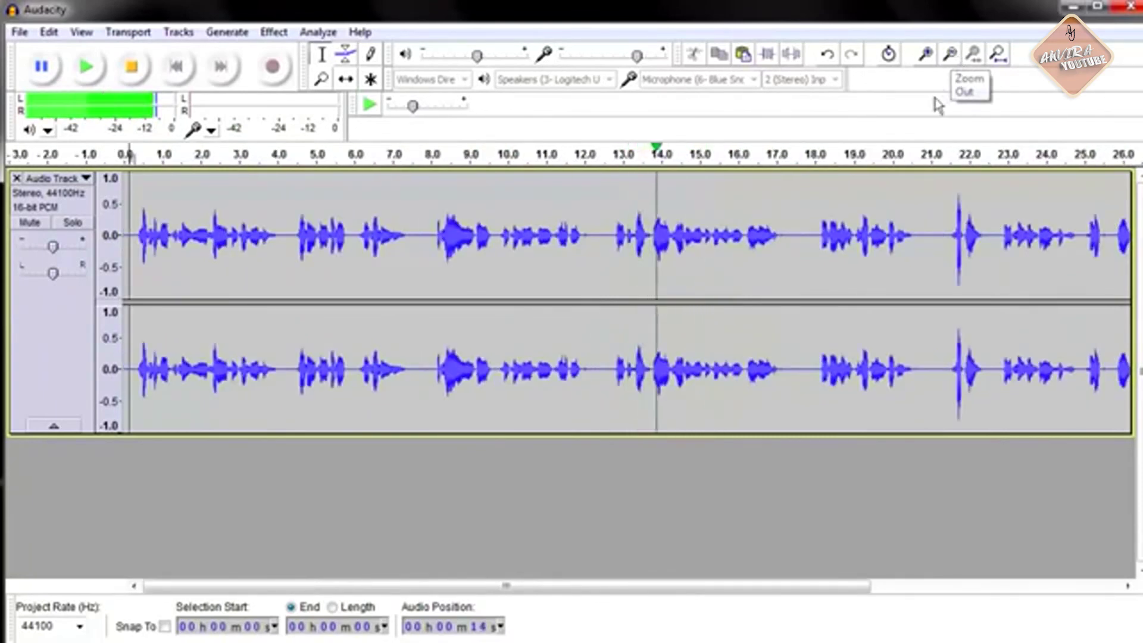
click(602, 185)
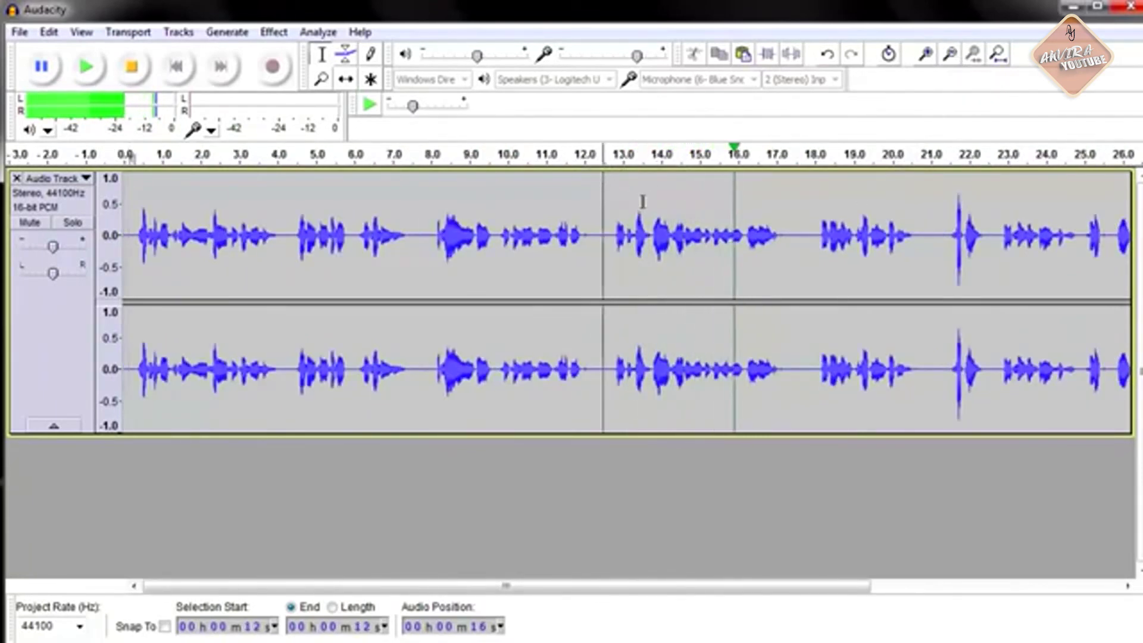
click(145, 69)
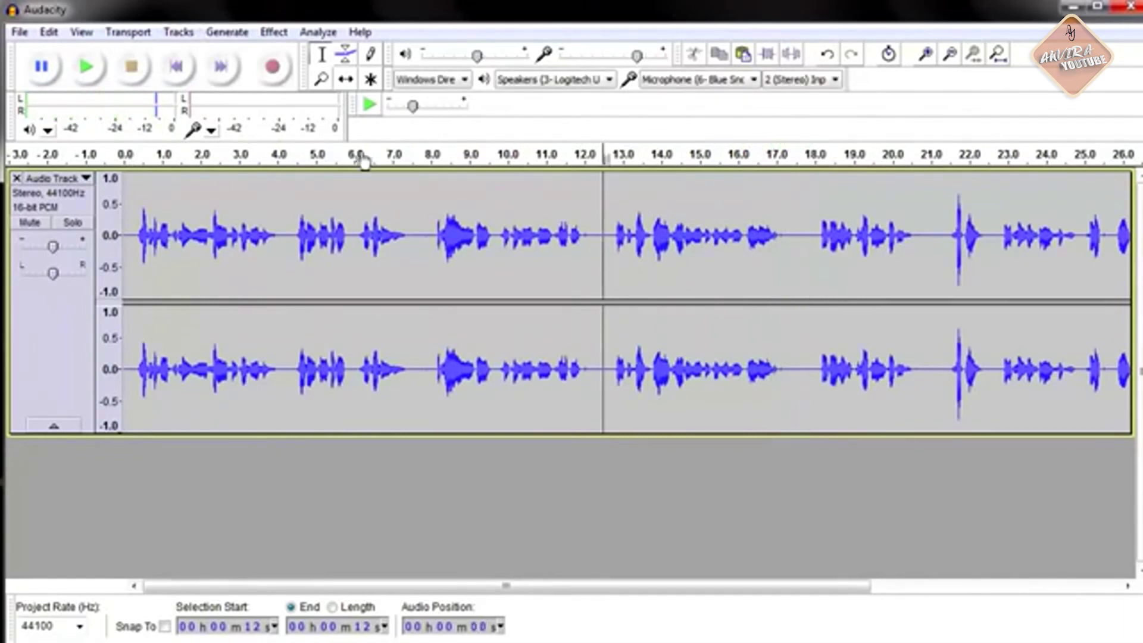
Step: Play the pause from about 12.3 to 12.9 seconds and shorten the selection to end at about 12.8 seconds, before the word
click(936, 55)
click(936, 56)
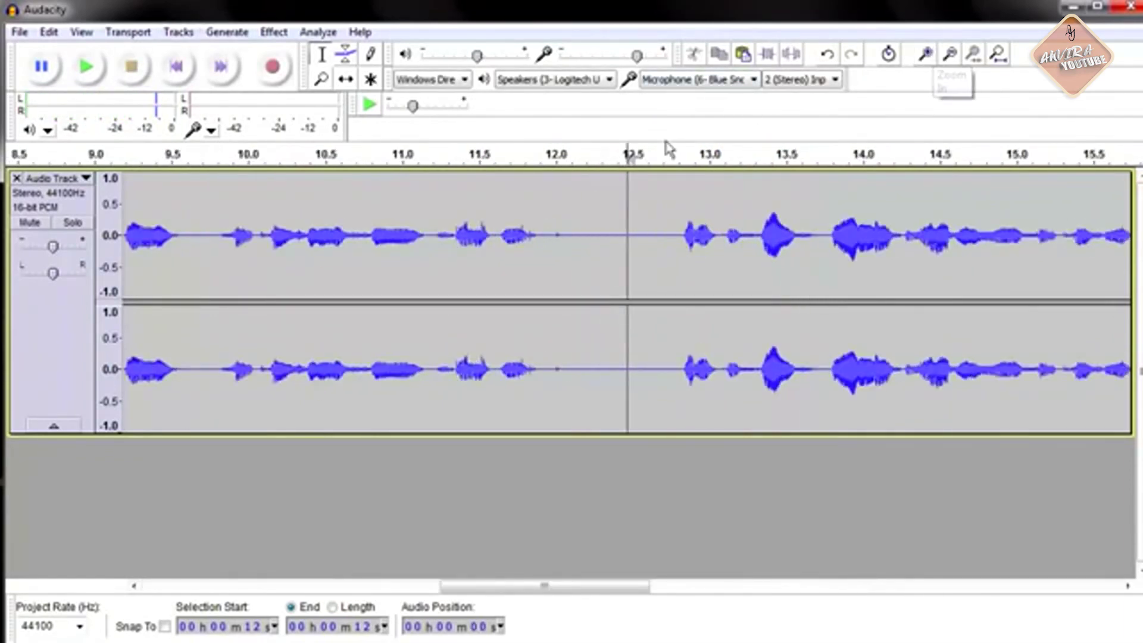
click(592, 175)
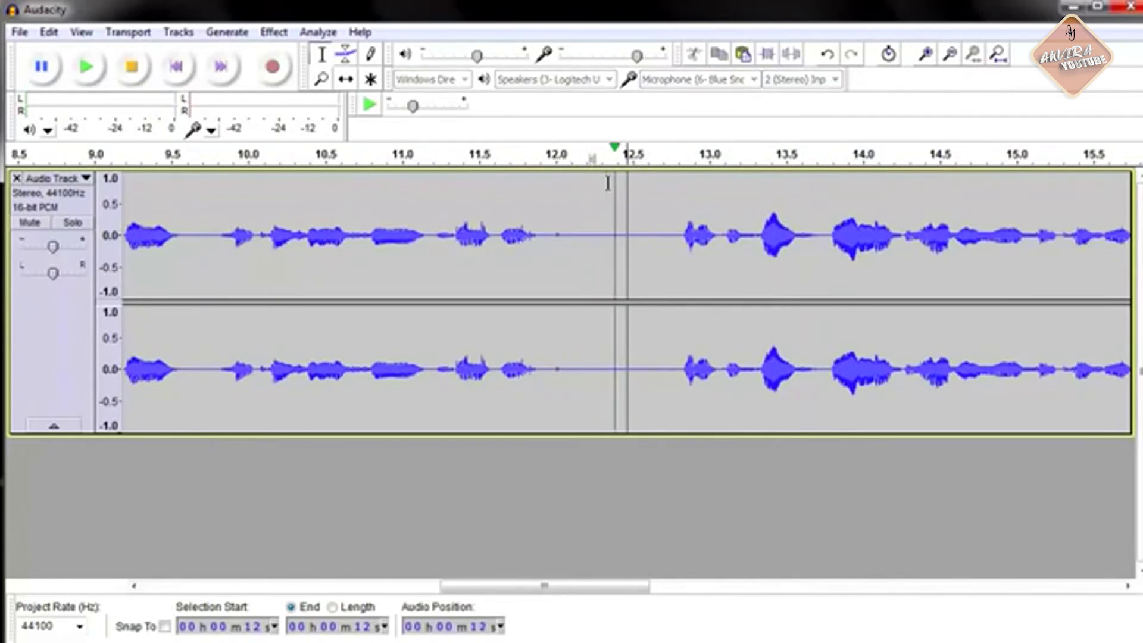
drag(599, 185, 699, 191)
click(131, 69)
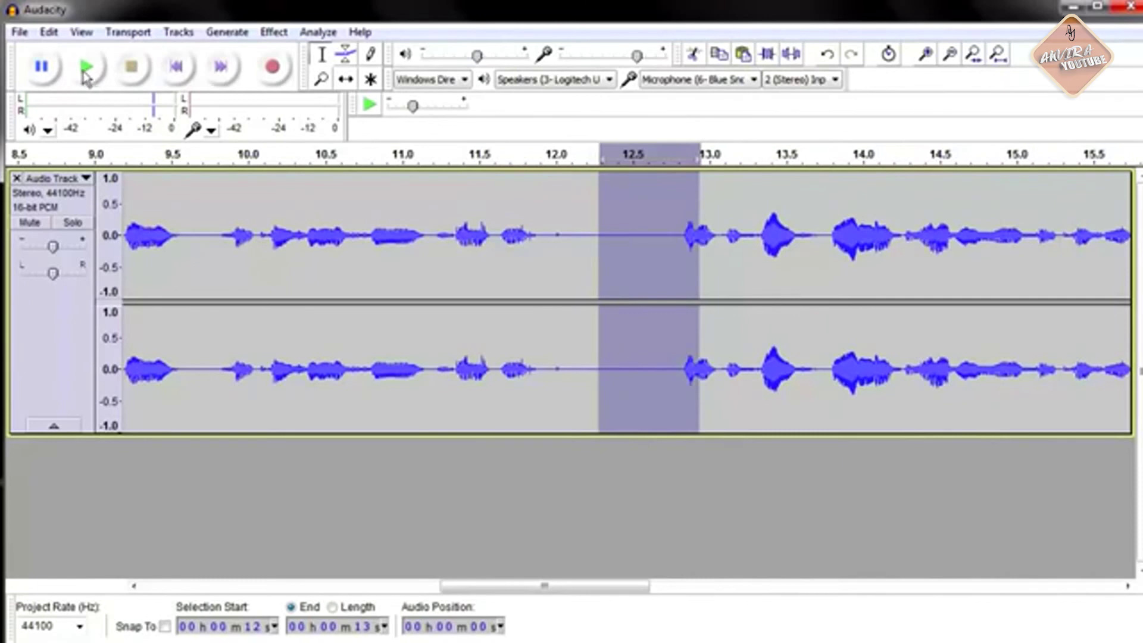
click(86, 69)
drag(686, 206, 664, 218)
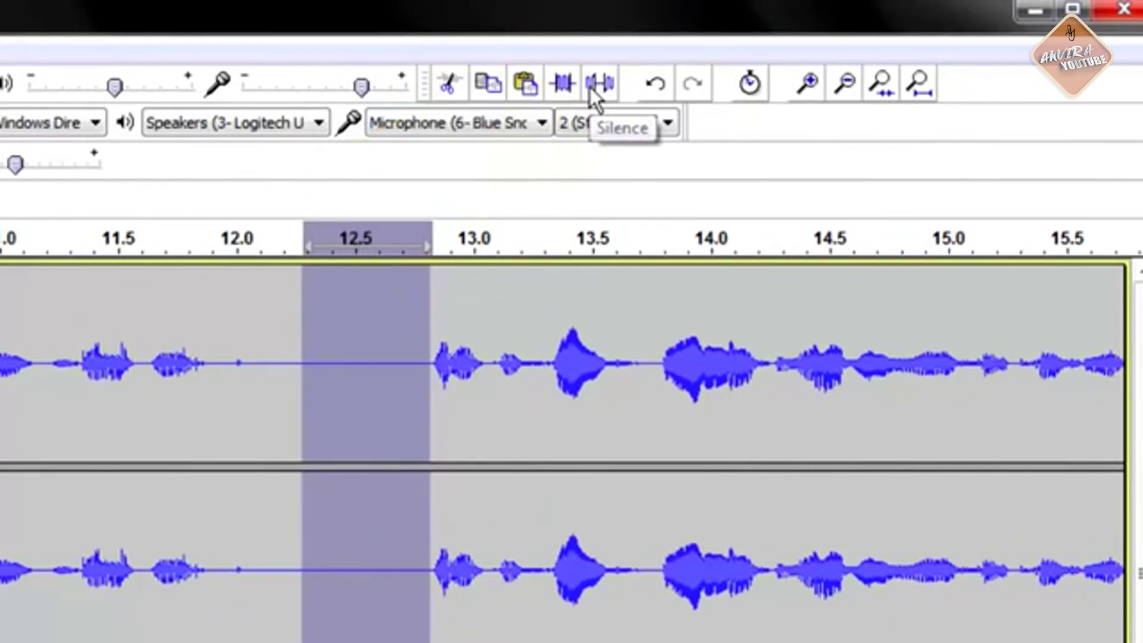
Step: Play the passage from about 11.6 to 13.3 seconds, then play from 12.5 to about 26 seconds and stop
drag(133, 308, 549, 332)
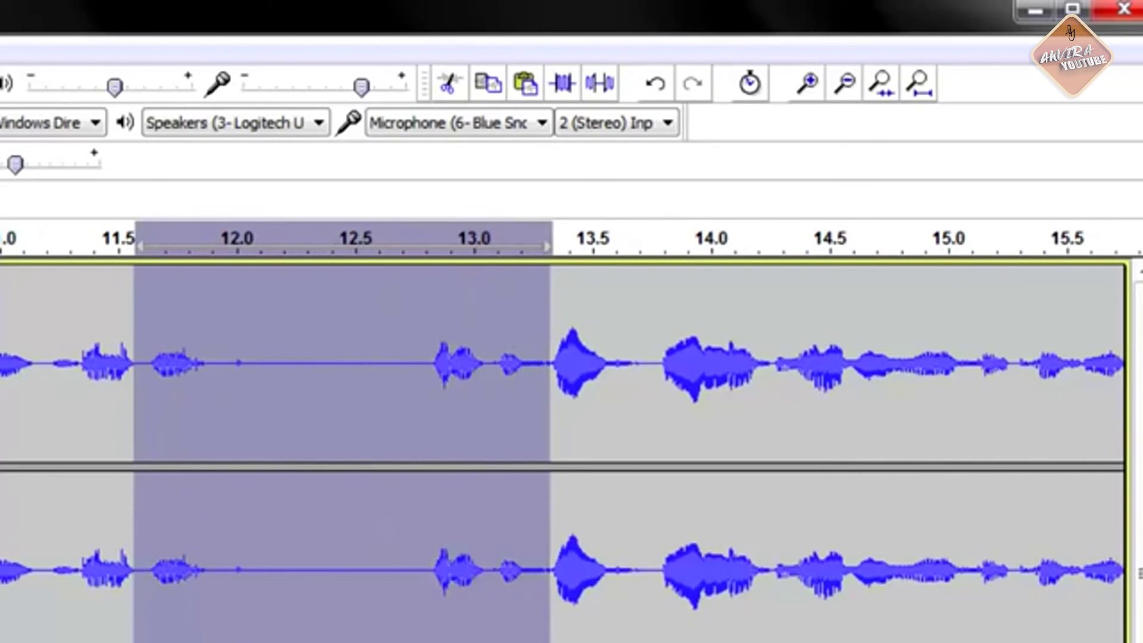
key(space)
click(351, 312)
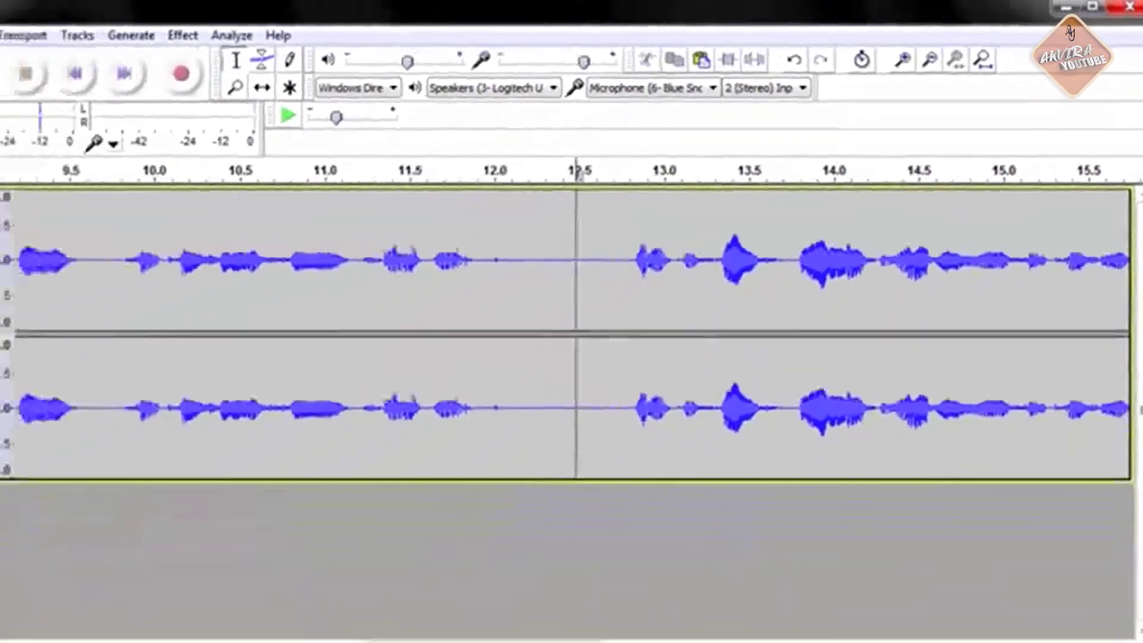
click(69, 71)
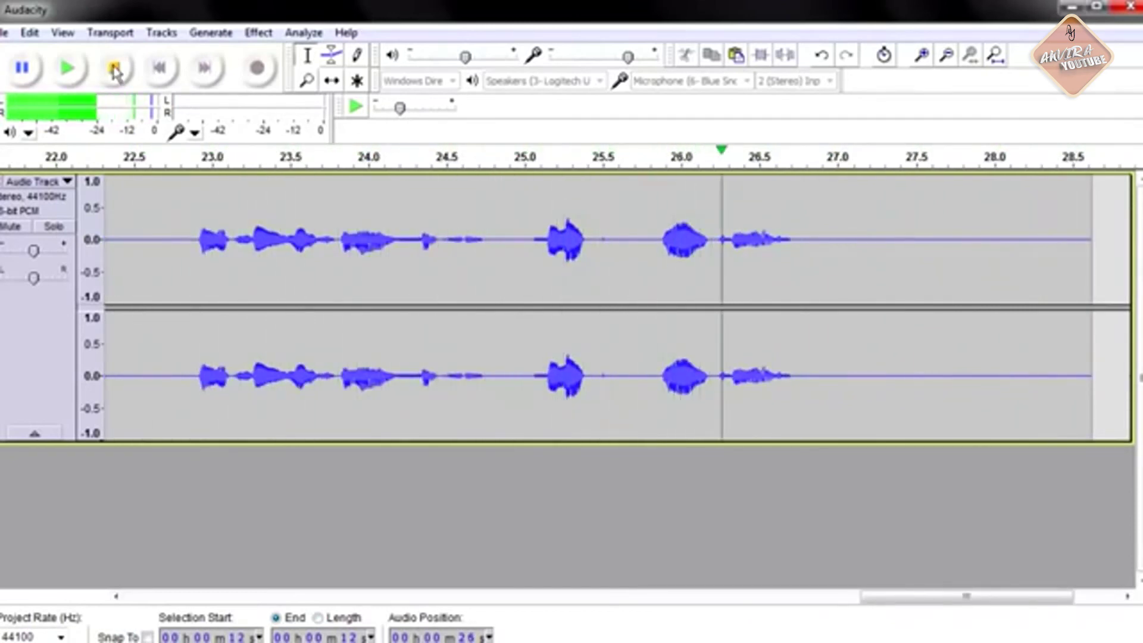
click(115, 69)
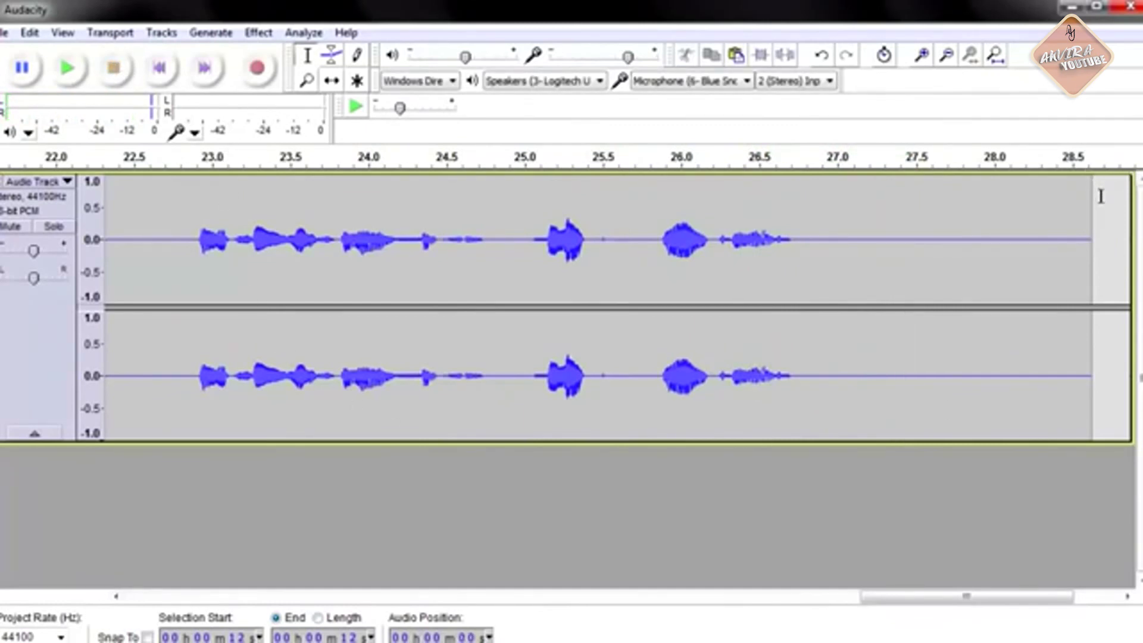
Step: Cut the silent tail of the track from about 27.1 seconds to its end
drag(856, 197, 1130, 202)
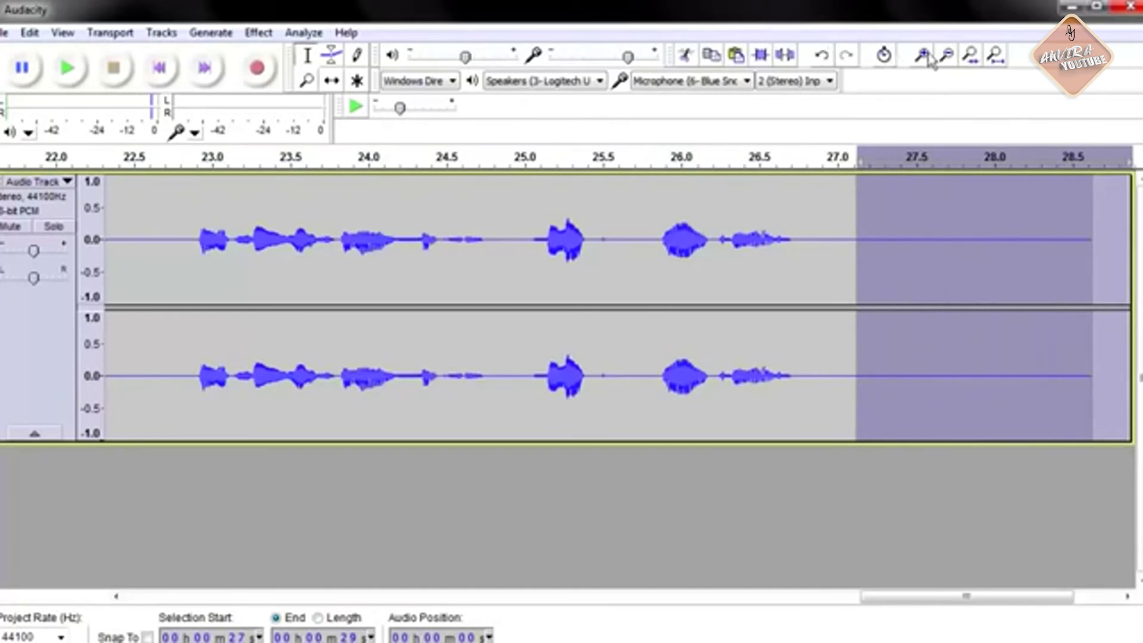
click(688, 55)
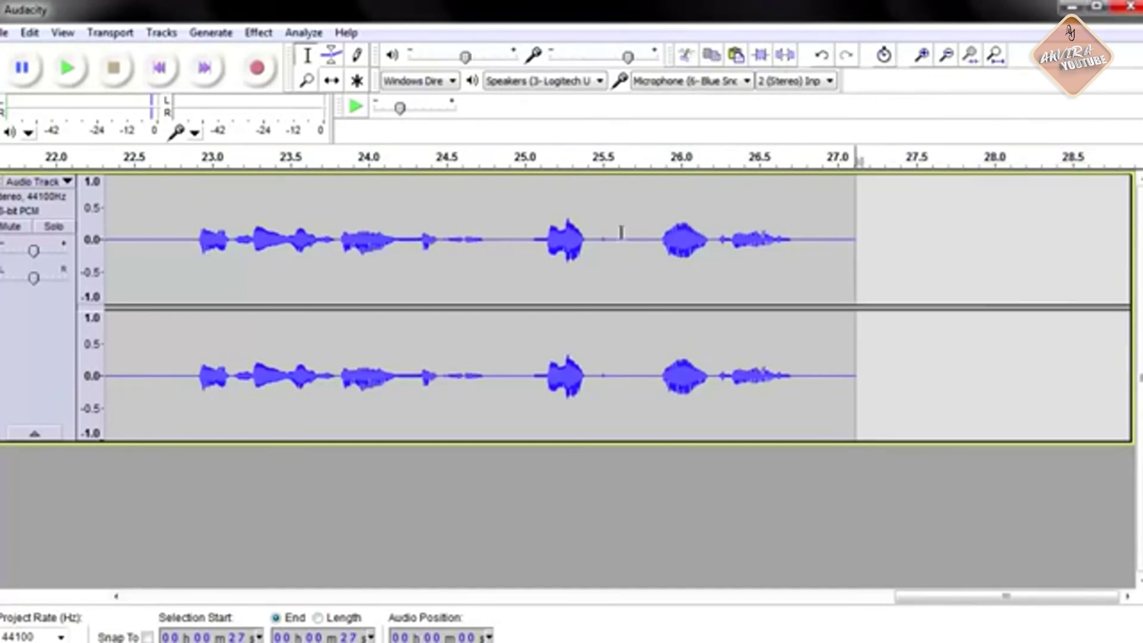
click(948, 57)
click(948, 57)
click(948, 57)
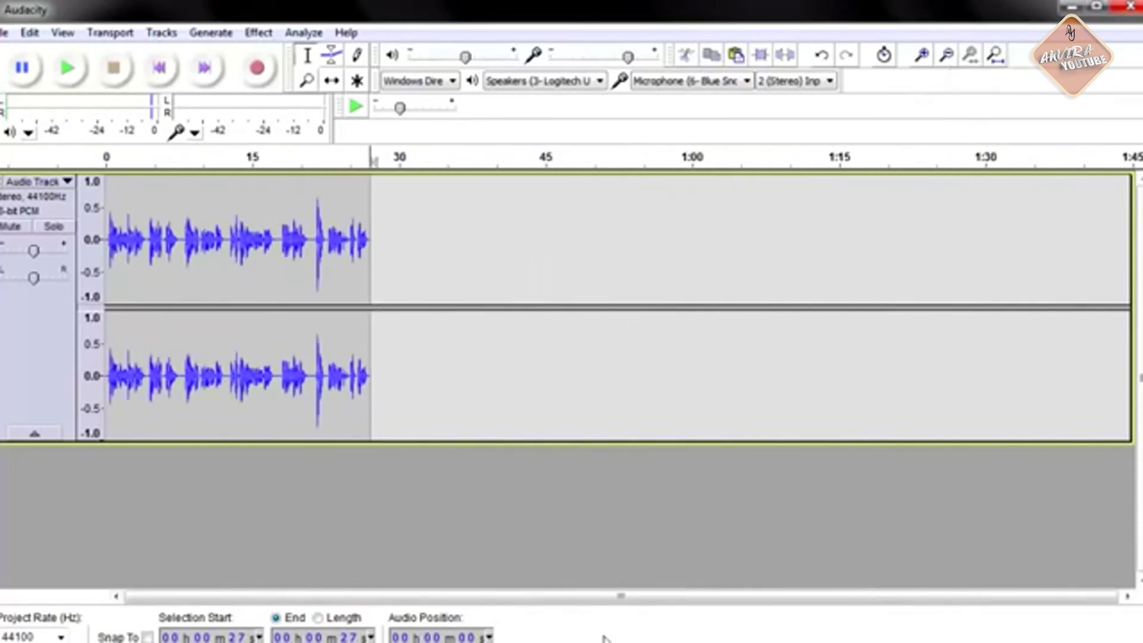
Step: Select the passage around the tall spike from about 21.5 to 21.9 seconds and play it
drag(316, 194, 325, 200)
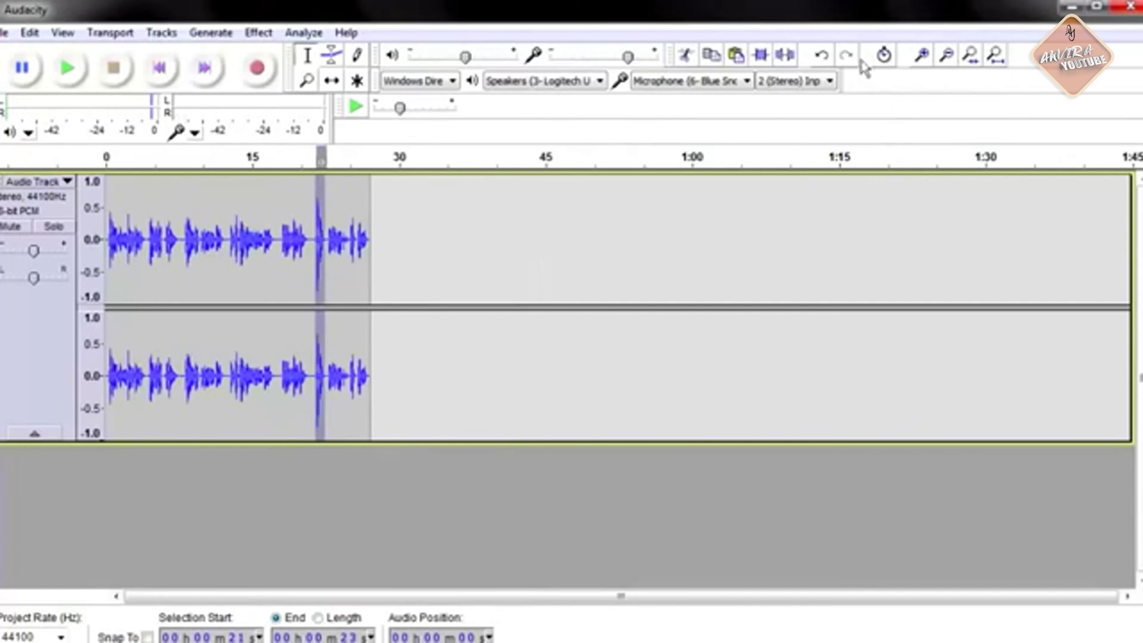
click(923, 55)
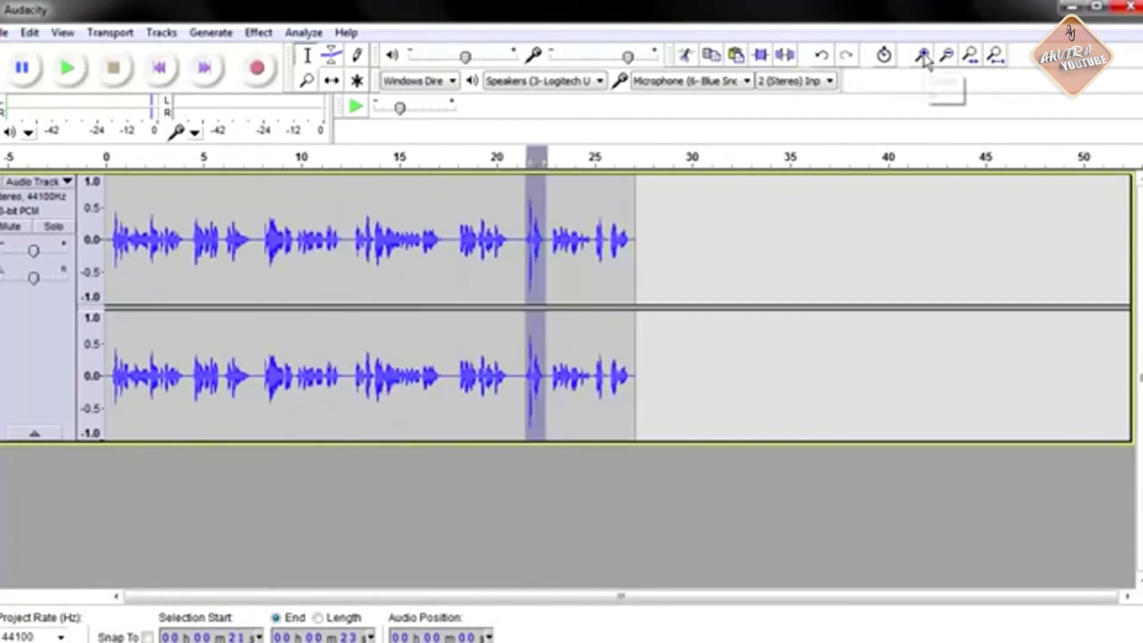
click(923, 55)
click(923, 56)
click(923, 55)
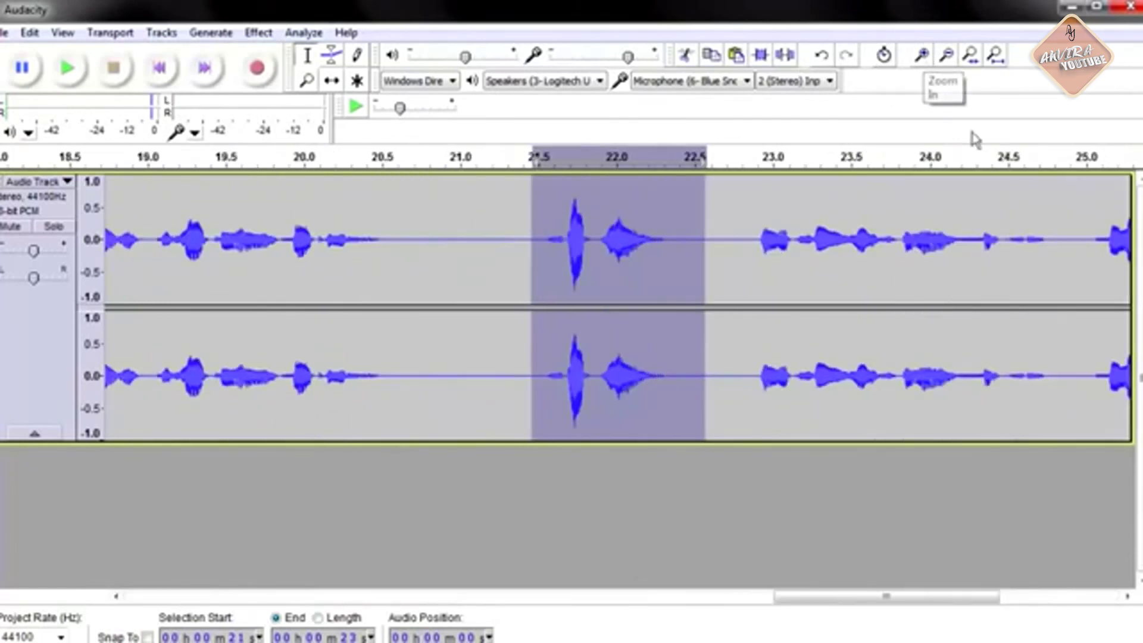
click(553, 205)
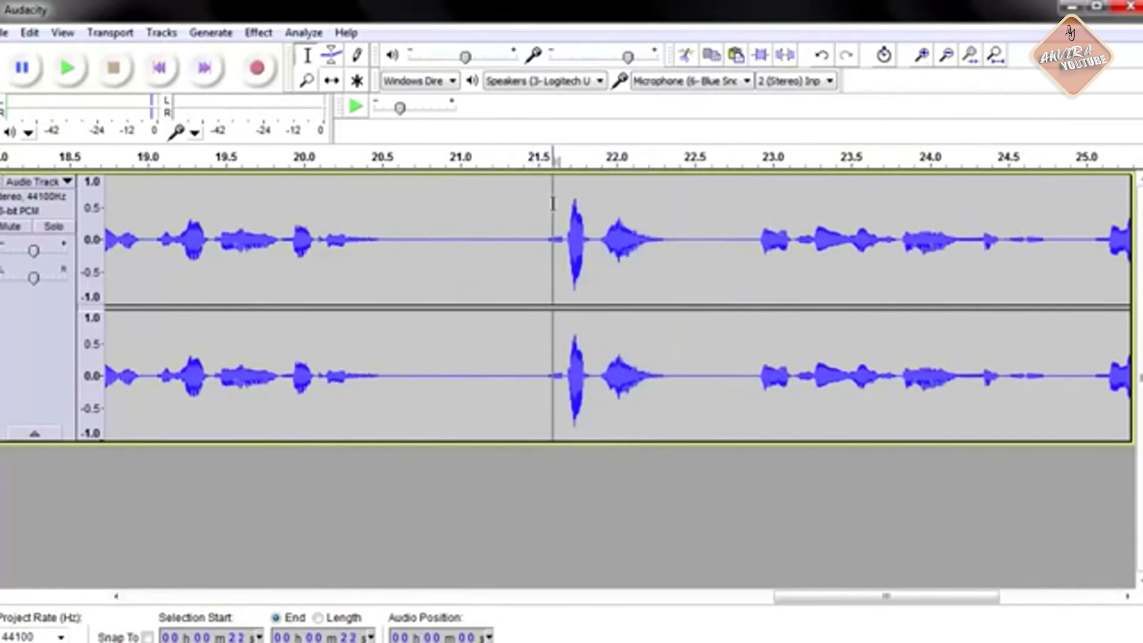
click(533, 204)
drag(536, 207, 601, 232)
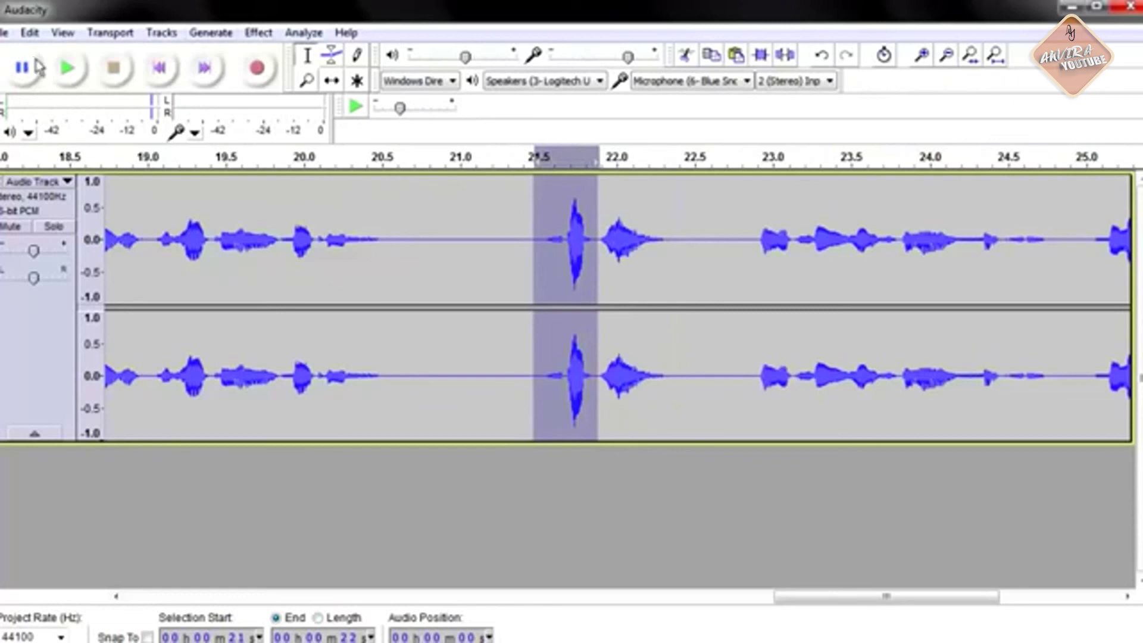
click(71, 70)
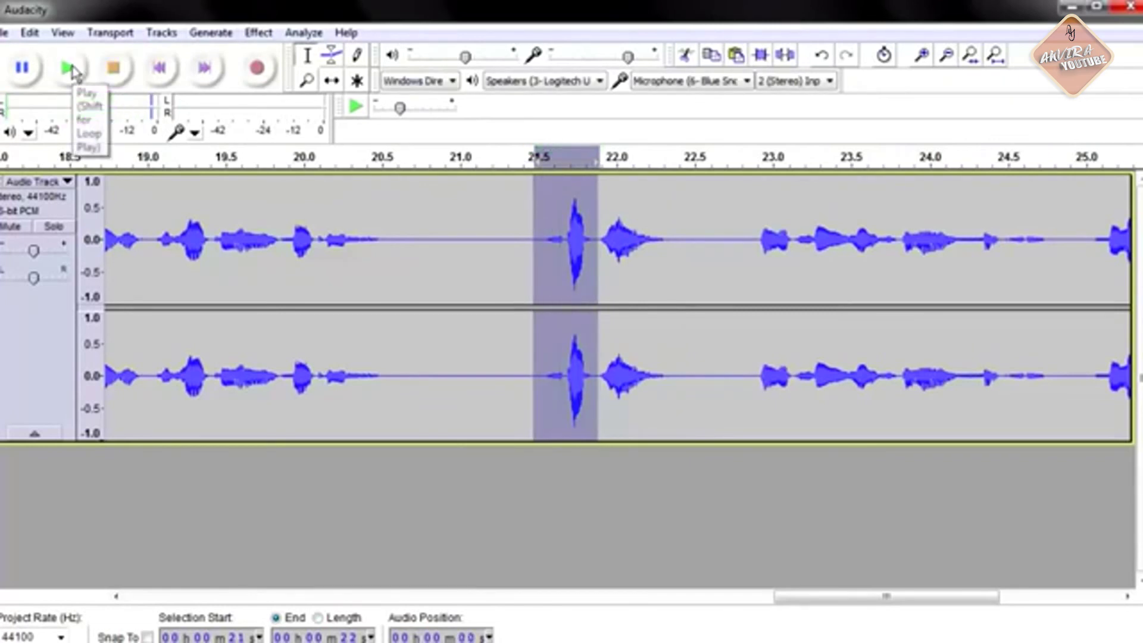
Step: Select just the spike from about 21.67 to 21.81 seconds, play it and apply Amplify with -3.1 dB
click(566, 199)
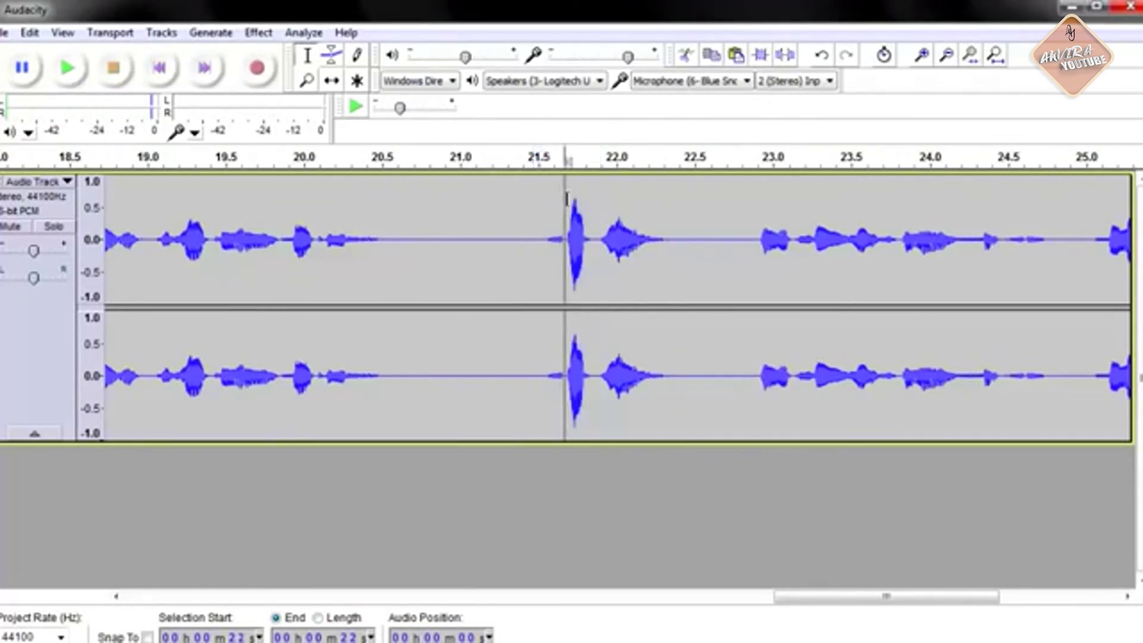
click(569, 199)
drag(572, 199, 591, 203)
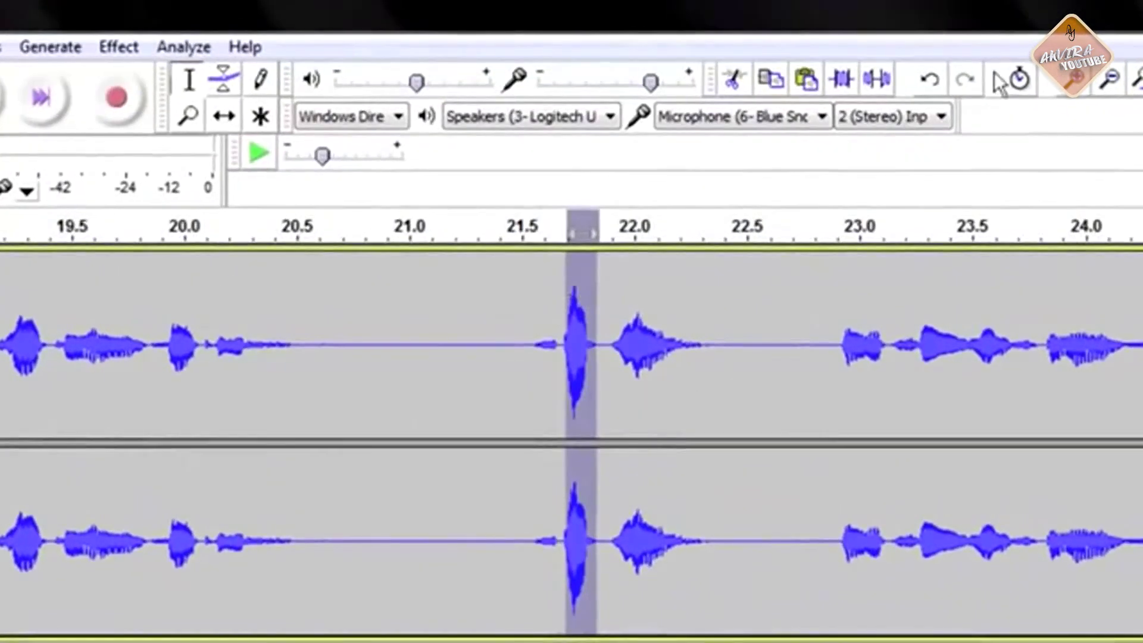
click(1066, 78)
click(1066, 78)
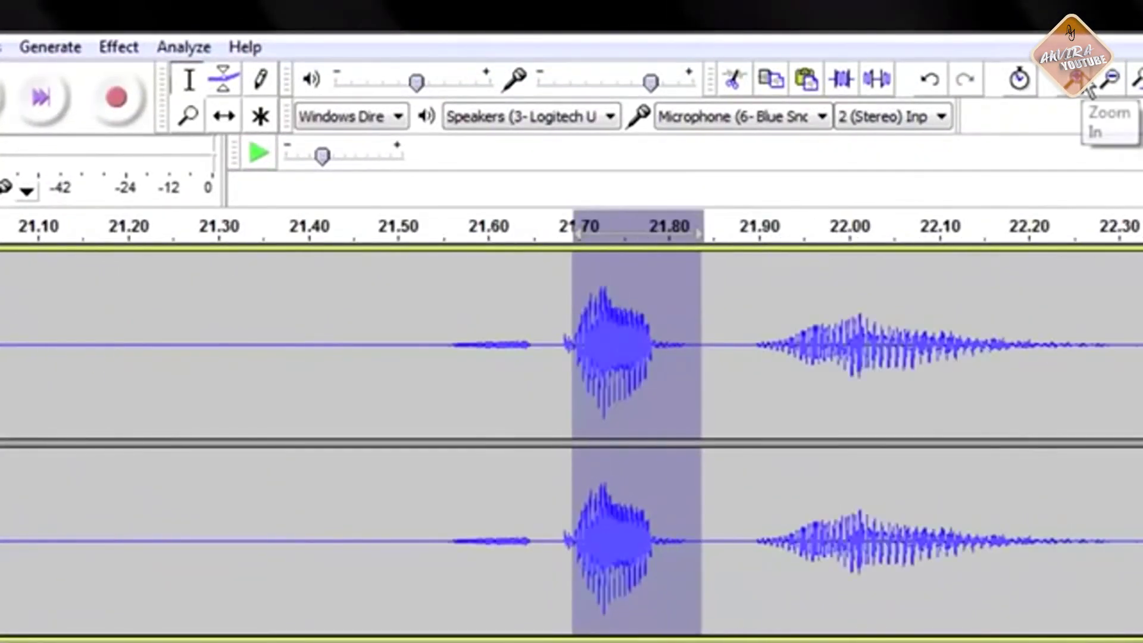
drag(576, 293, 561, 295)
click(697, 292)
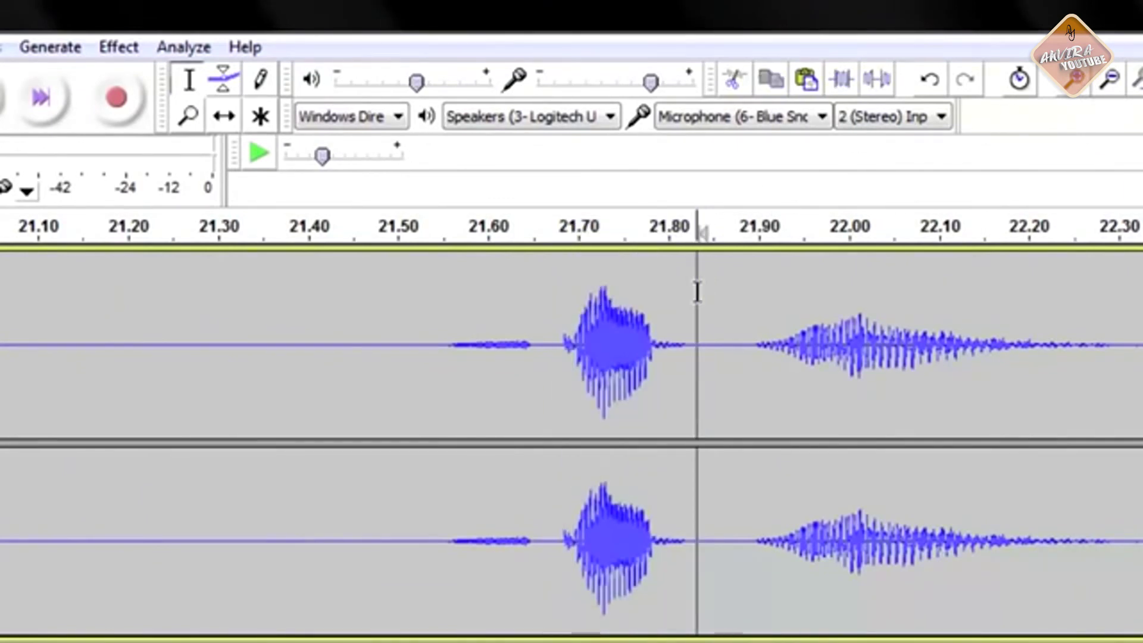
drag(676, 290, 550, 325)
key(space)
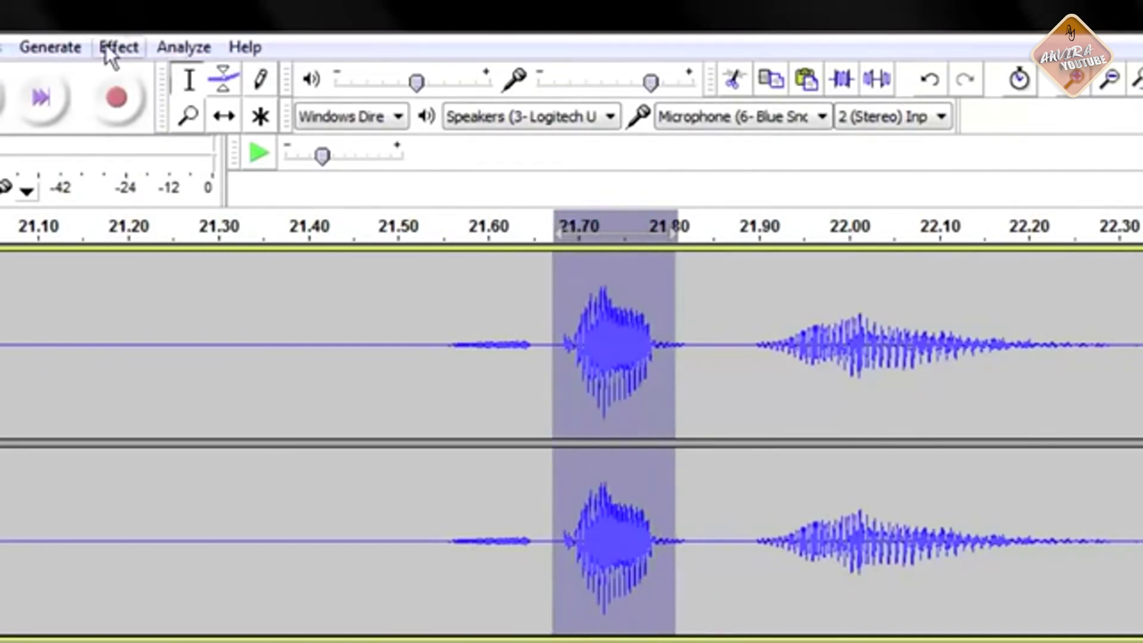
click(118, 46)
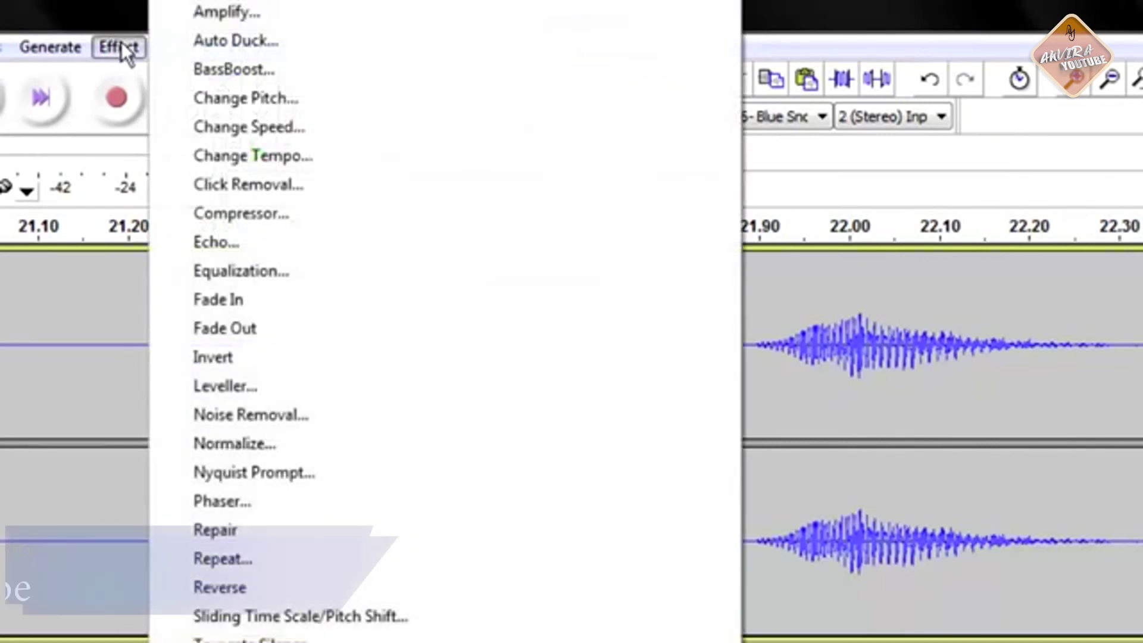
click(223, 12)
drag(569, 471, 552, 471)
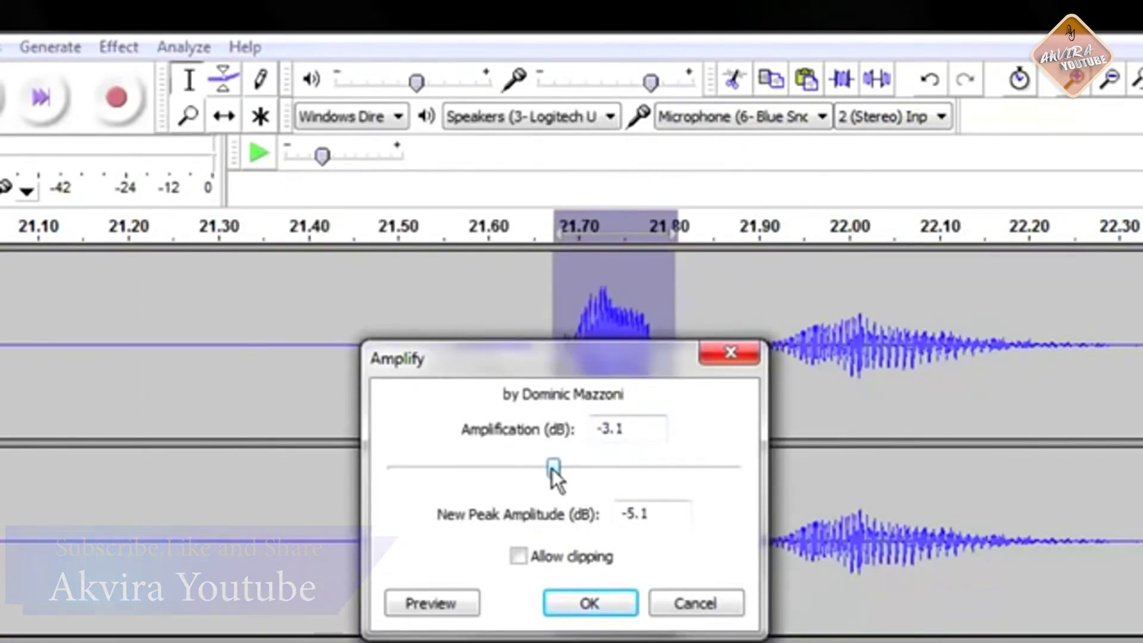
click(593, 604)
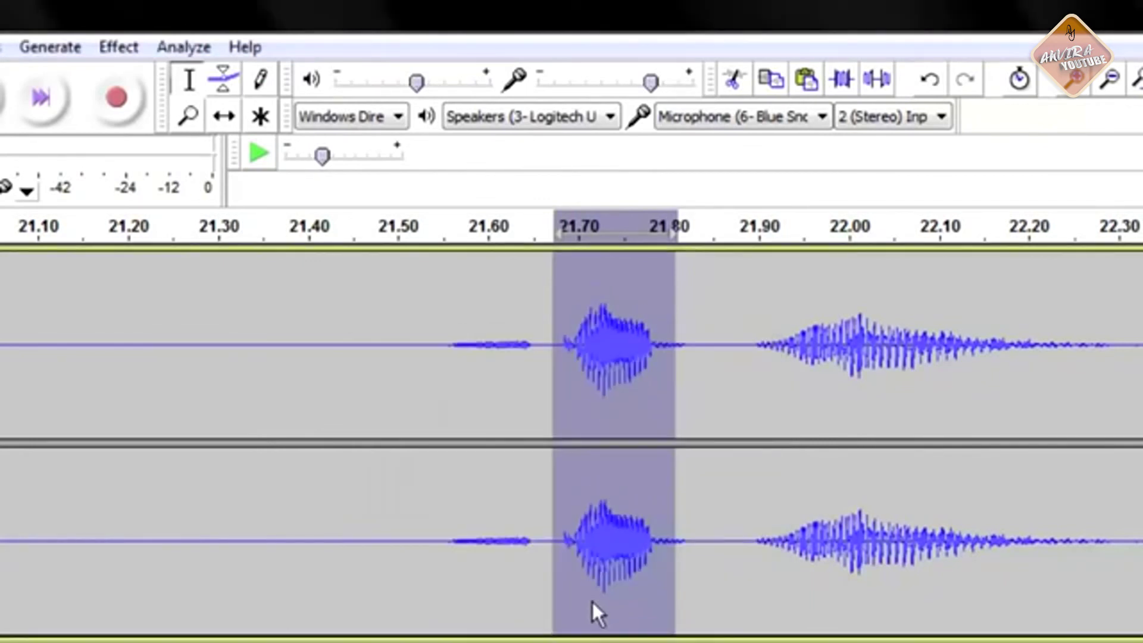
Step: Play the passage from about 21.5 to 22.3 seconds, view the whole track and return the cursor to the track's start
click(423, 309)
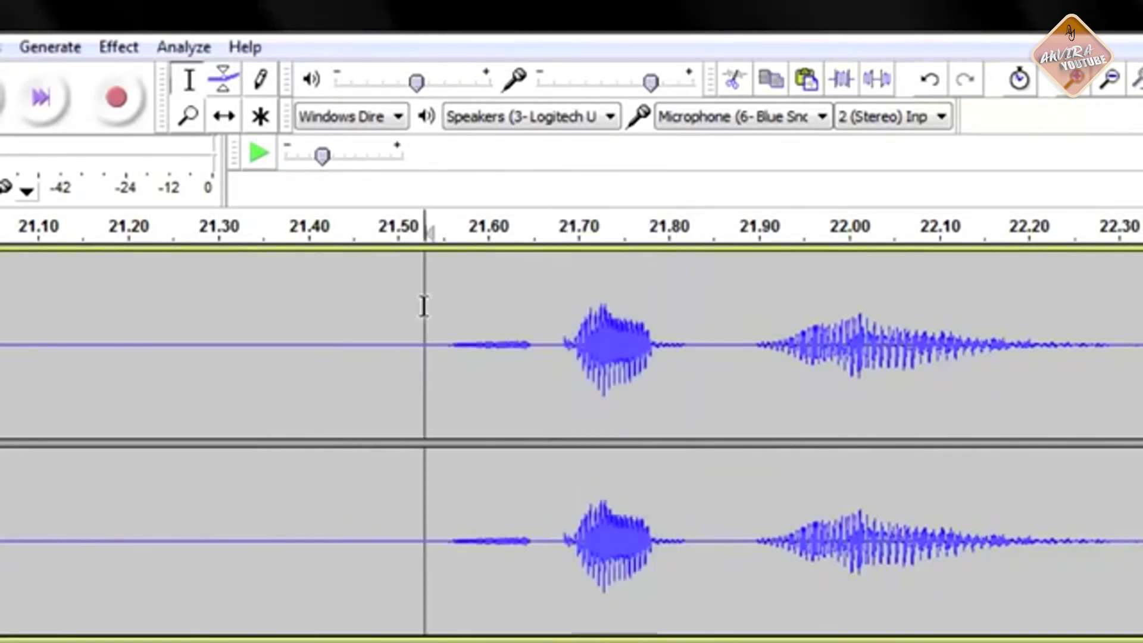
drag(439, 311, 1140, 312)
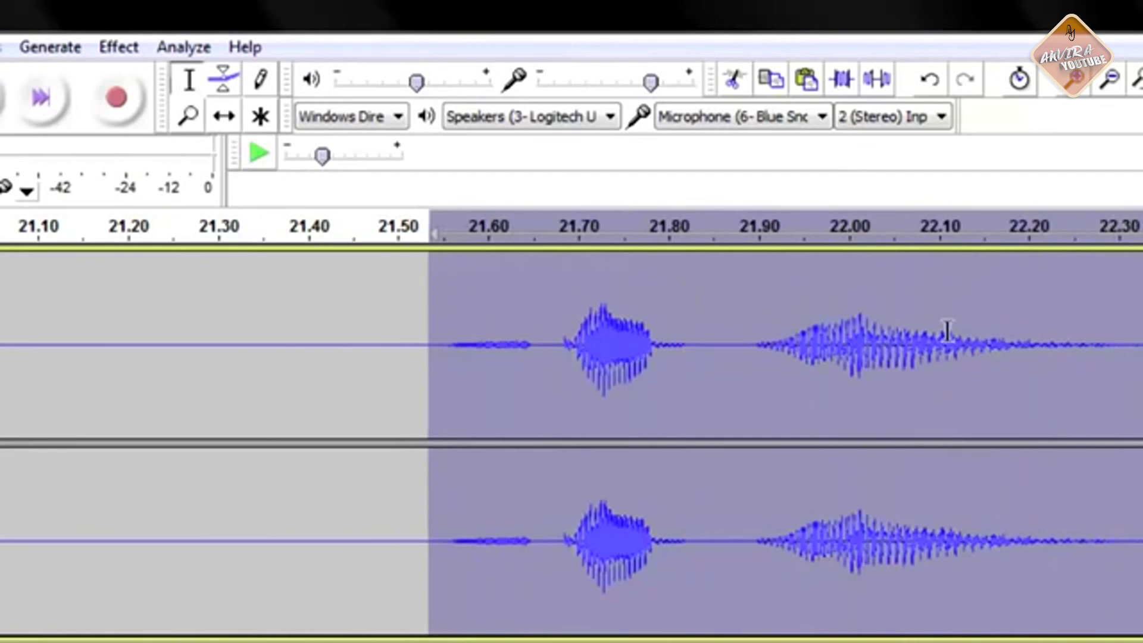
key(space)
click(1114, 80)
click(1114, 80)
click(1114, 80)
click(1113, 80)
click(1114, 80)
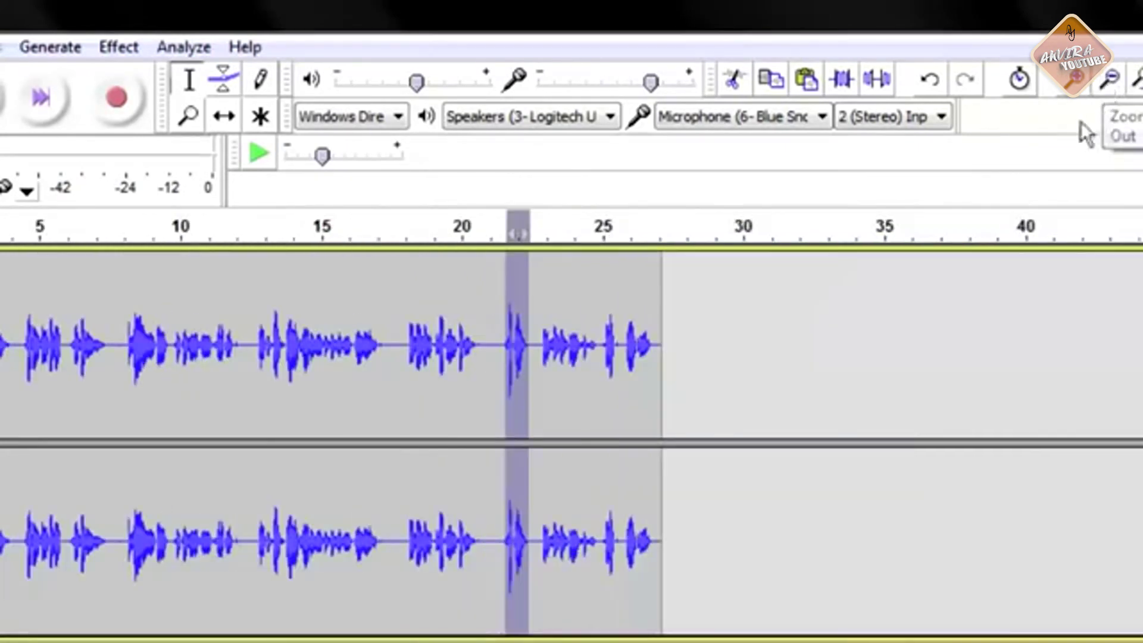
click(751, 322)
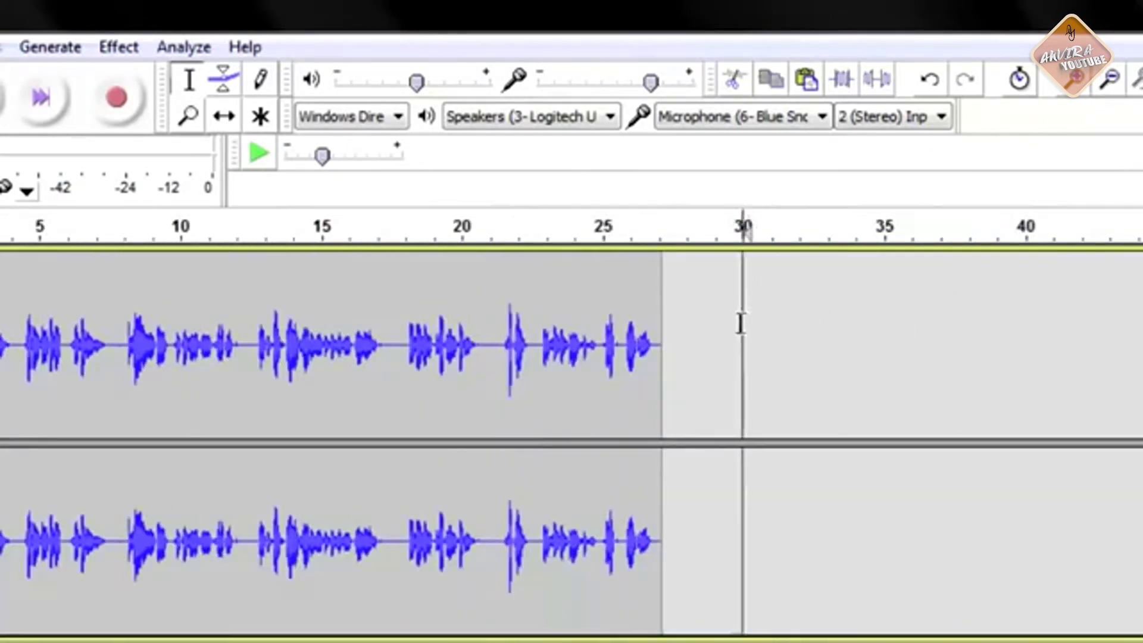
drag(749, 323, 204, 323)
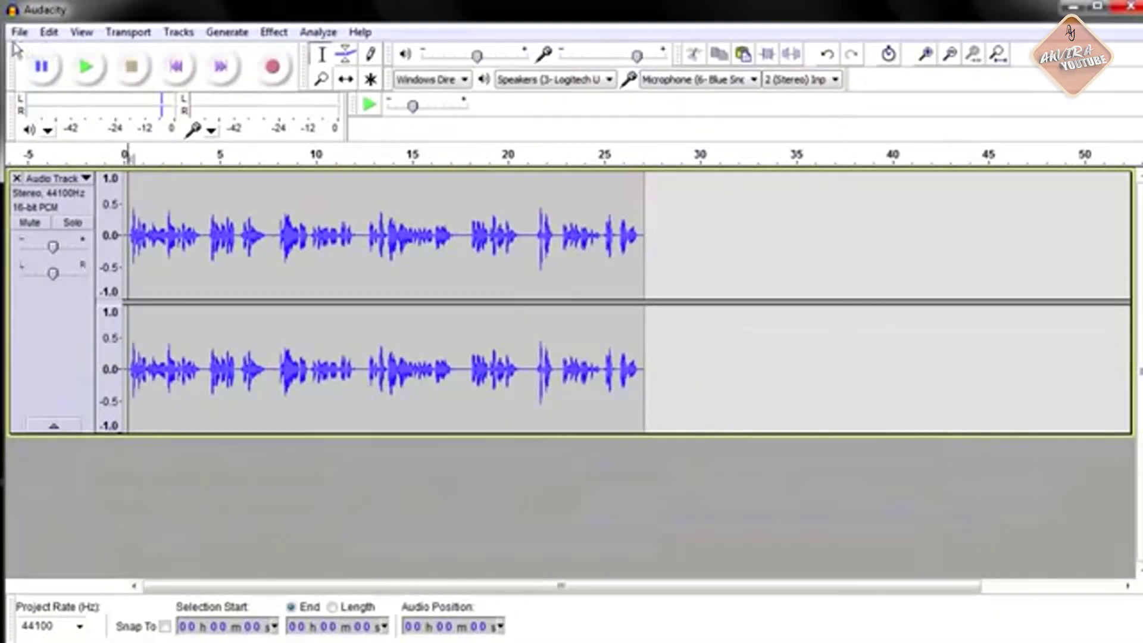
Step: Start exporting the audio and set the file type to WAV (Microsoft) signed 16 bit PCM
click(20, 32)
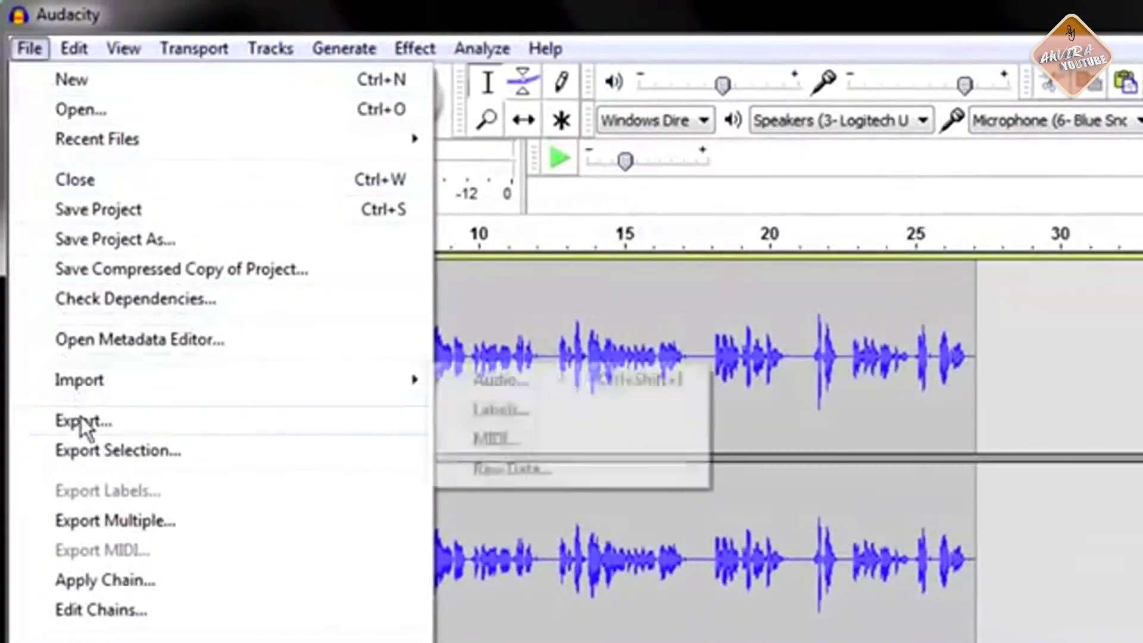
click(83, 419)
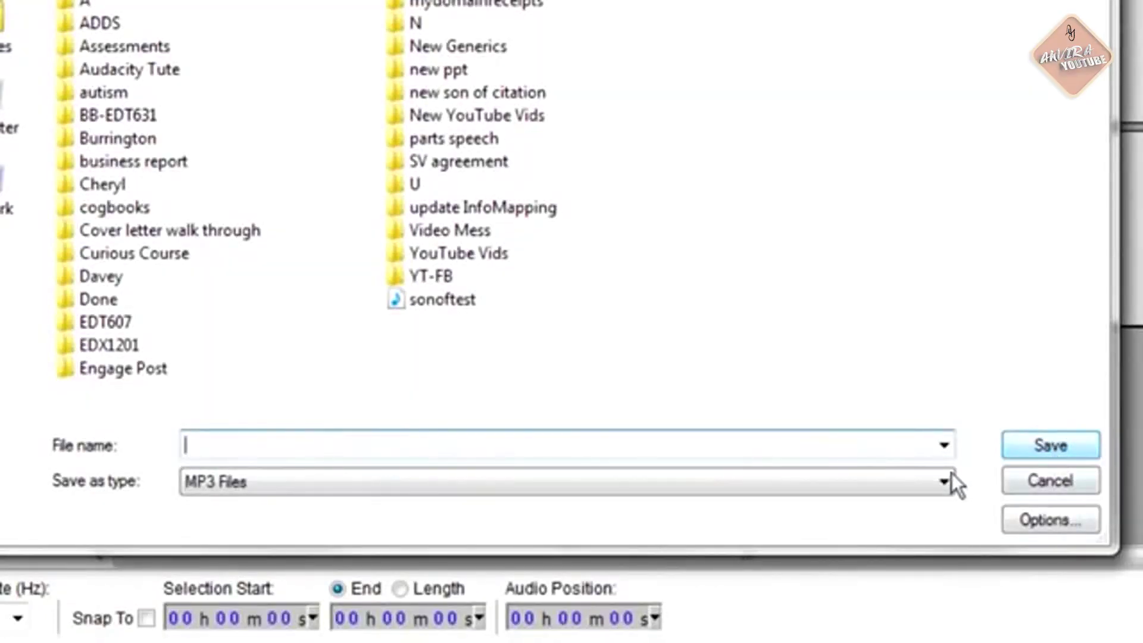
click(945, 477)
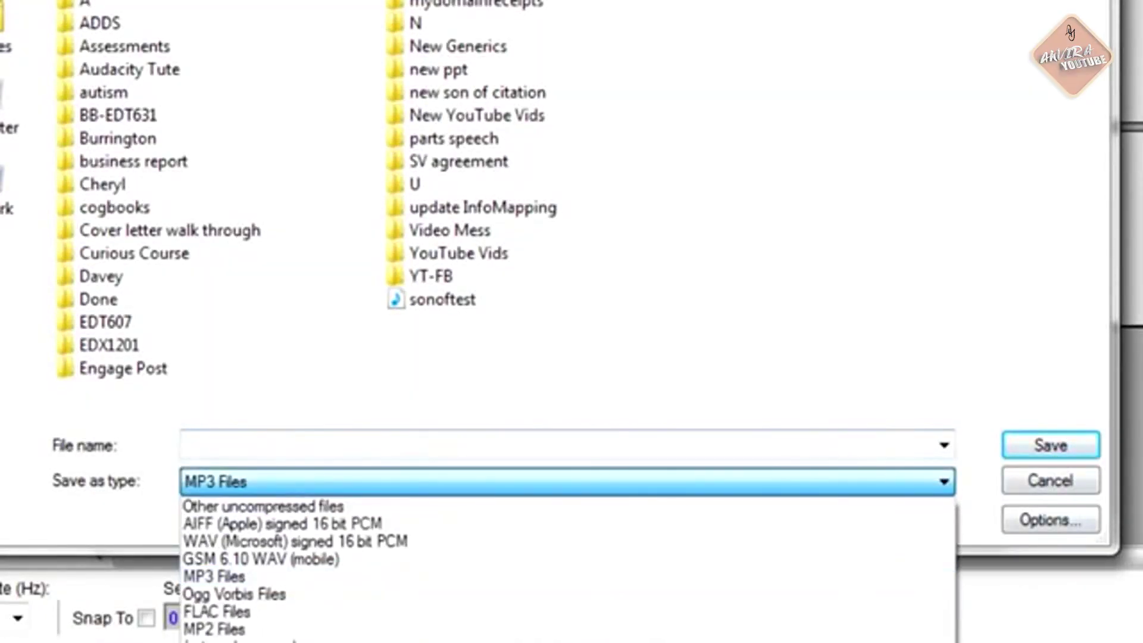
key(Escape)
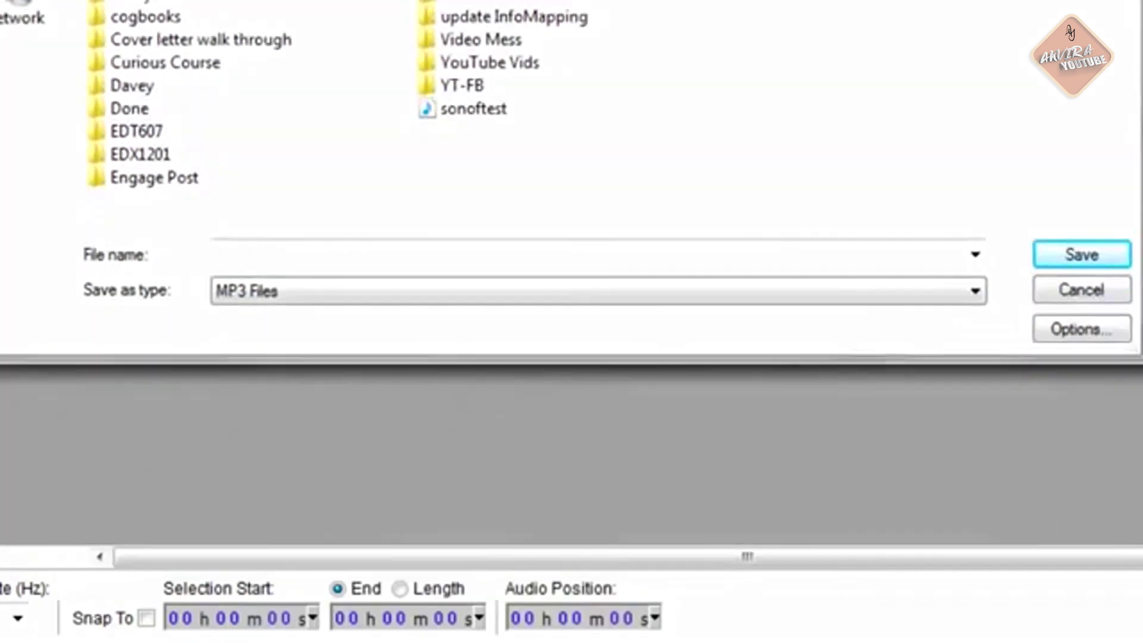
drag(989, 132, 981, 55)
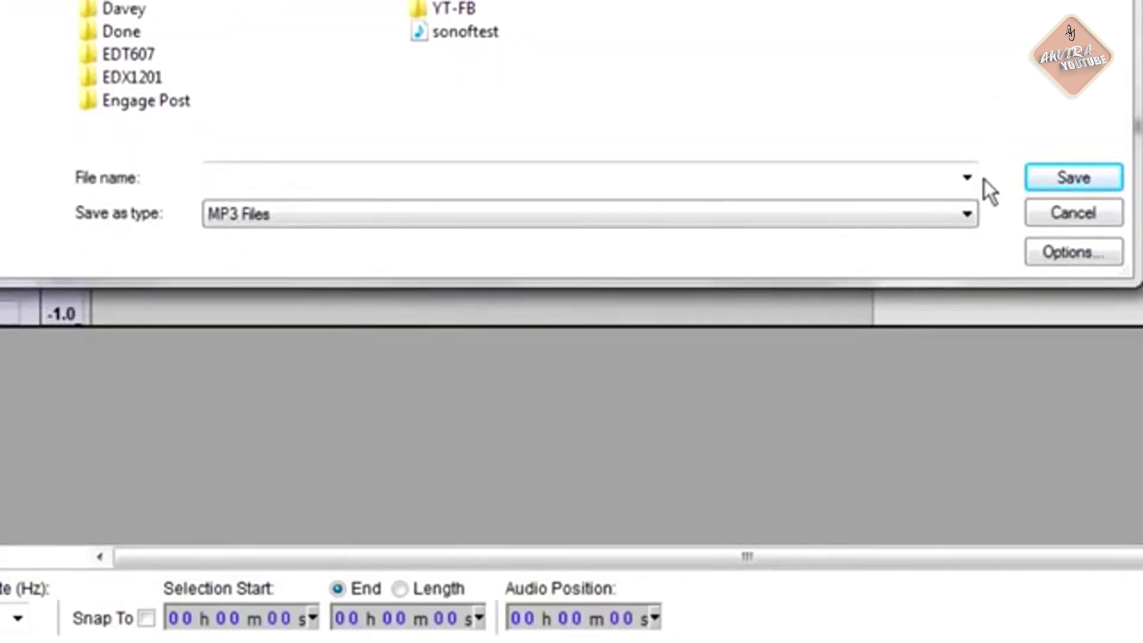
click(968, 213)
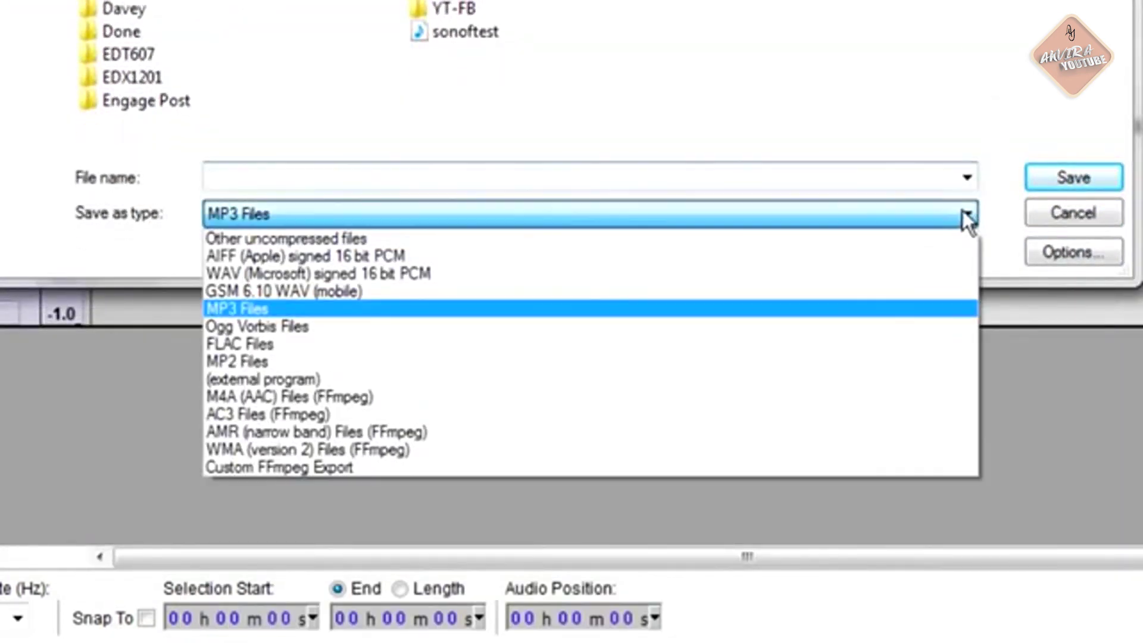
click(448, 276)
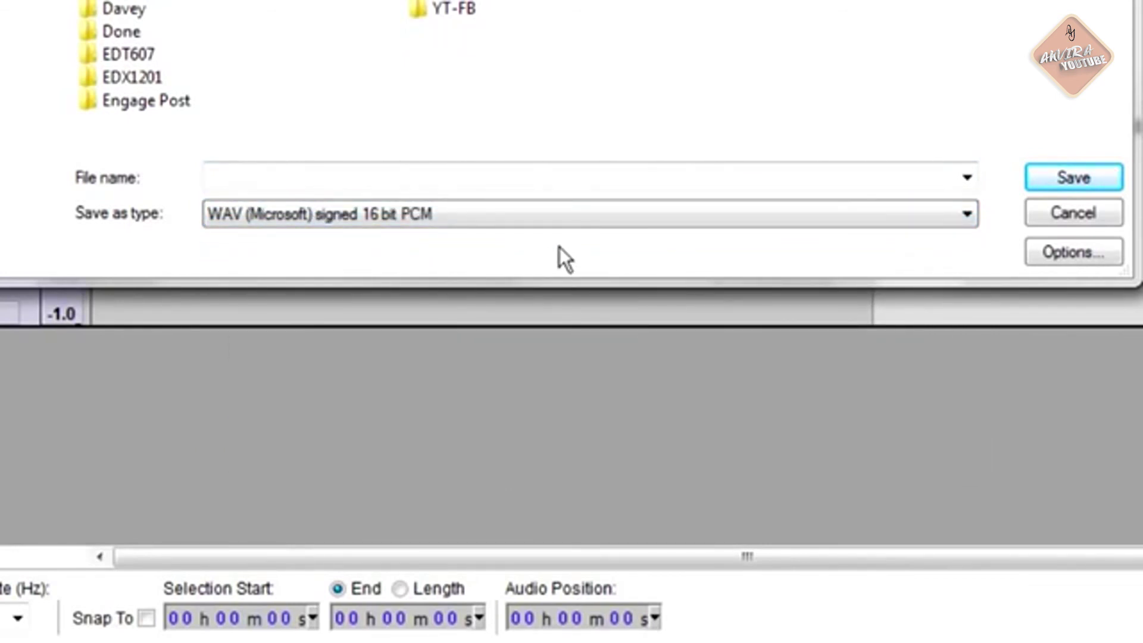
Step: Name the export "30 sec clip", save it in the Audacity Tute folder and accept the empty metadata
click(291, 170)
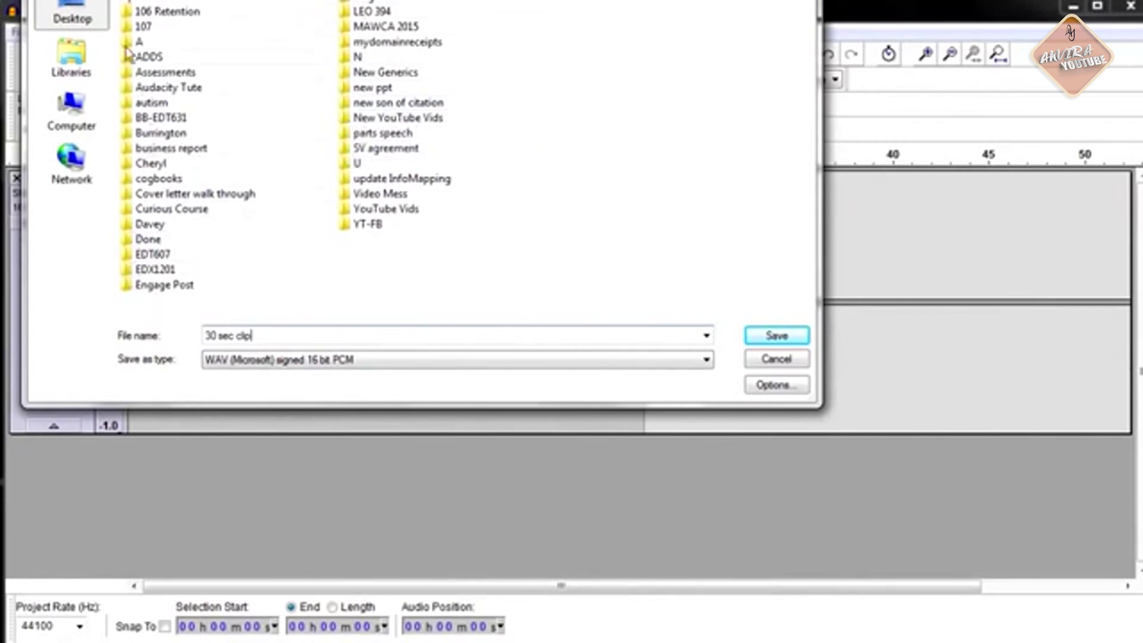
double_click(125, 91)
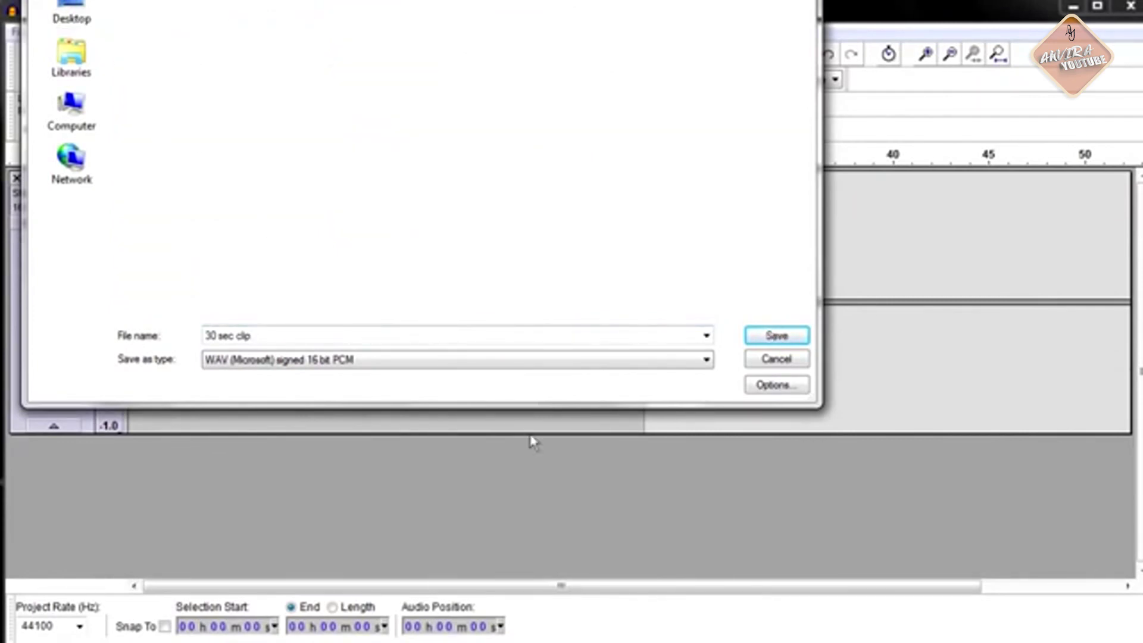
click(776, 337)
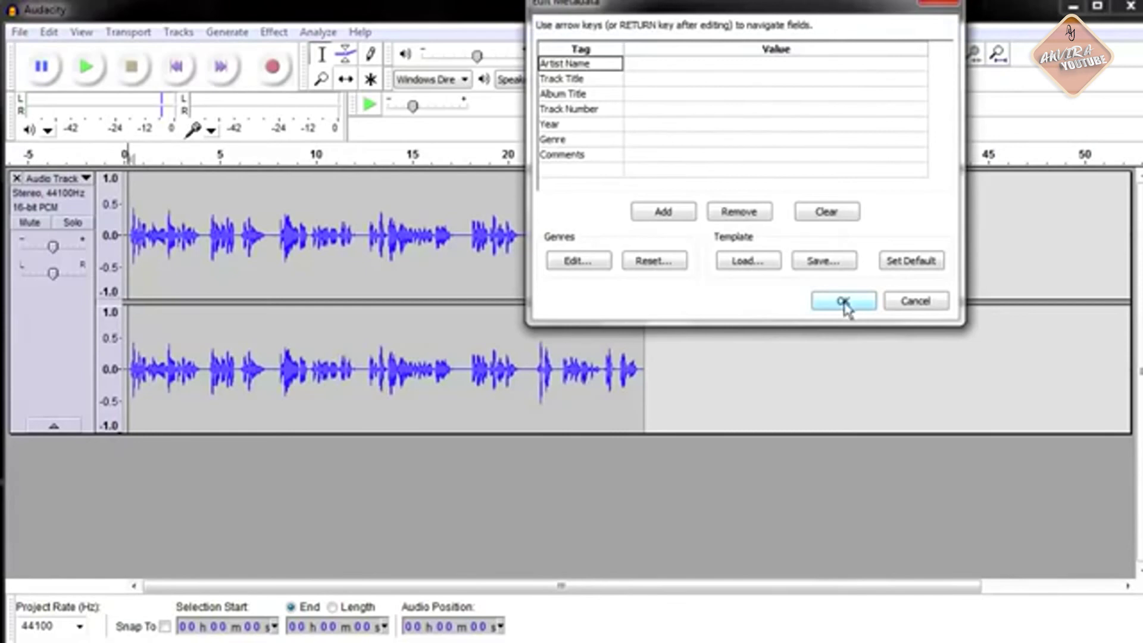
click(857, 302)
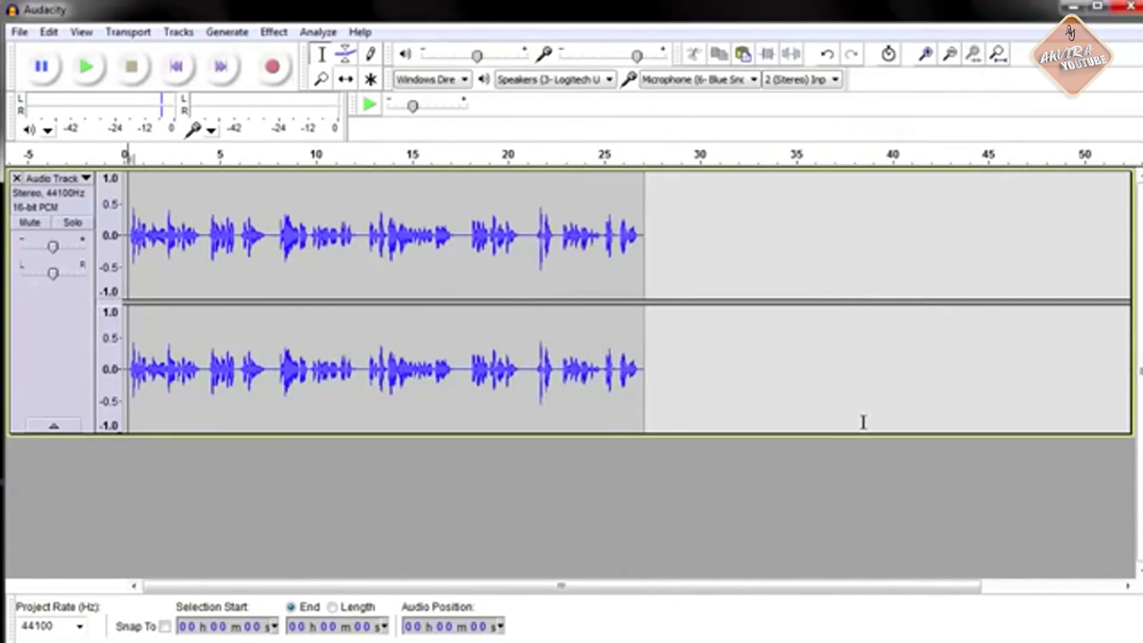